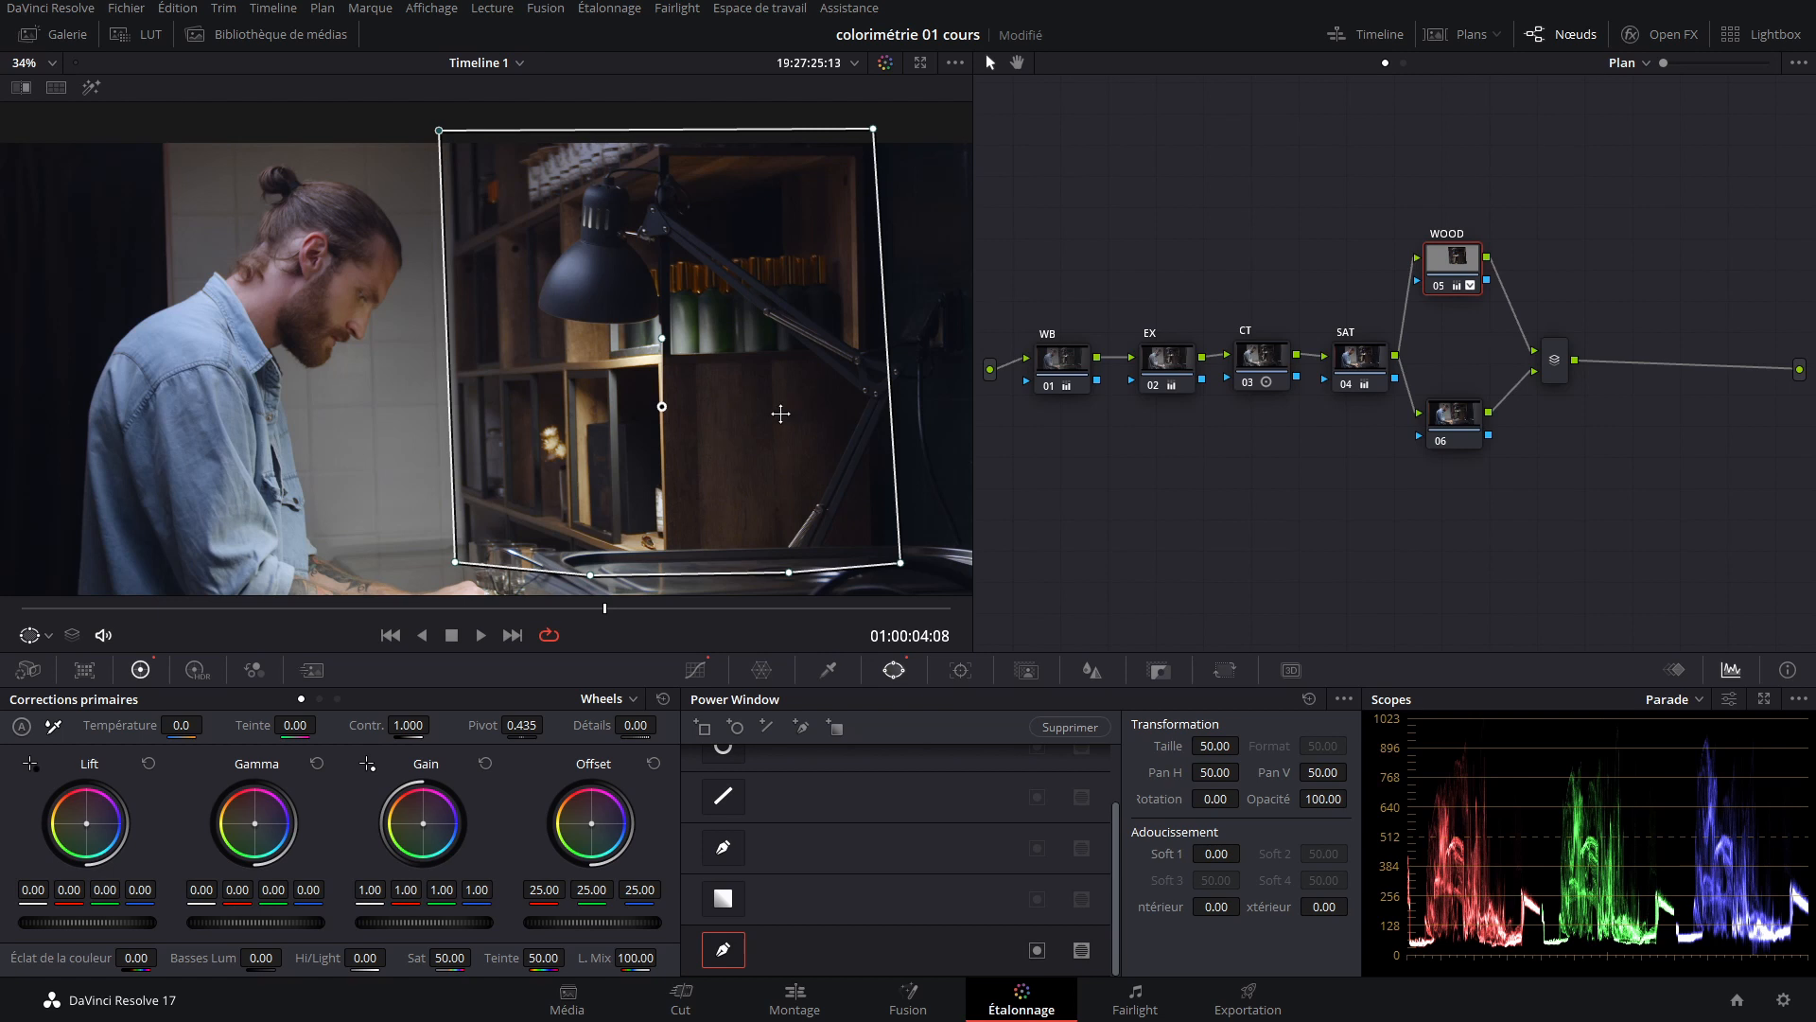
Preview the WOOD window's isolated area, then set up its tracking from the clip's first frame with zoom, rotation and 3D off.
{"action": "left_click", "coordinate": [91, 87]}
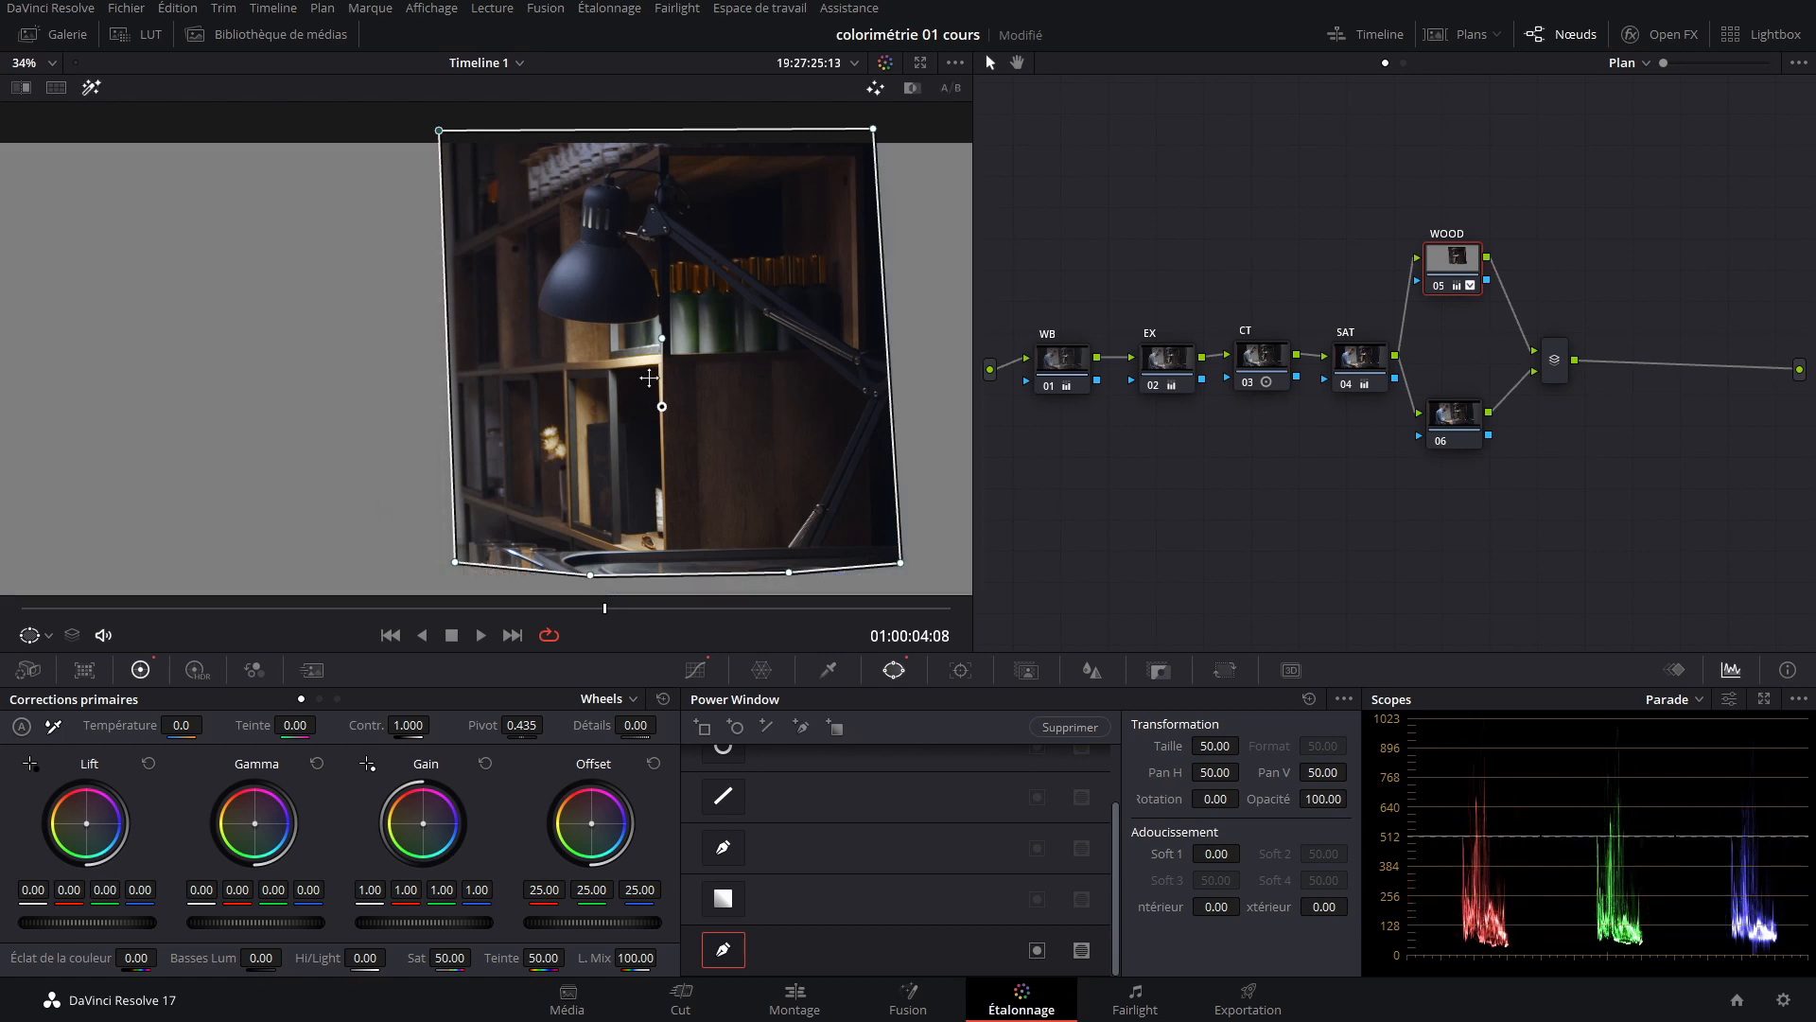
{"action": "left_click", "coordinate": [92, 88]}
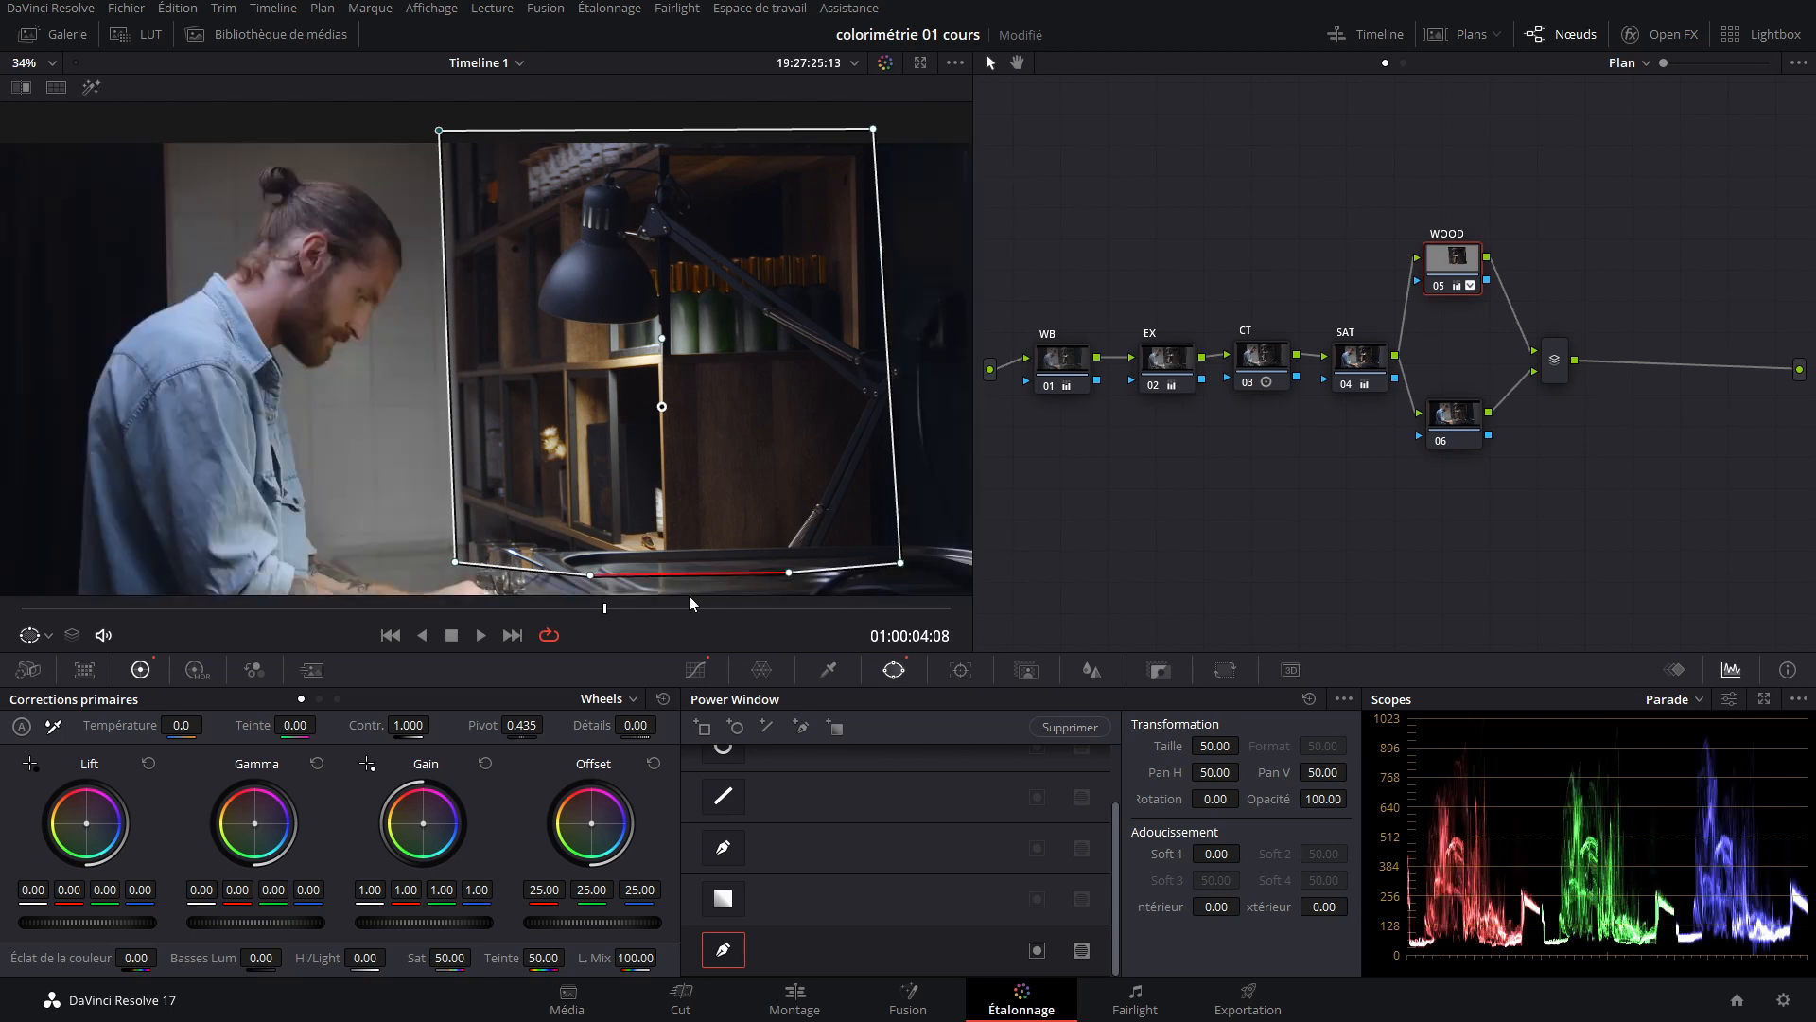
{"action": "left_click", "coordinate": [960, 671]}
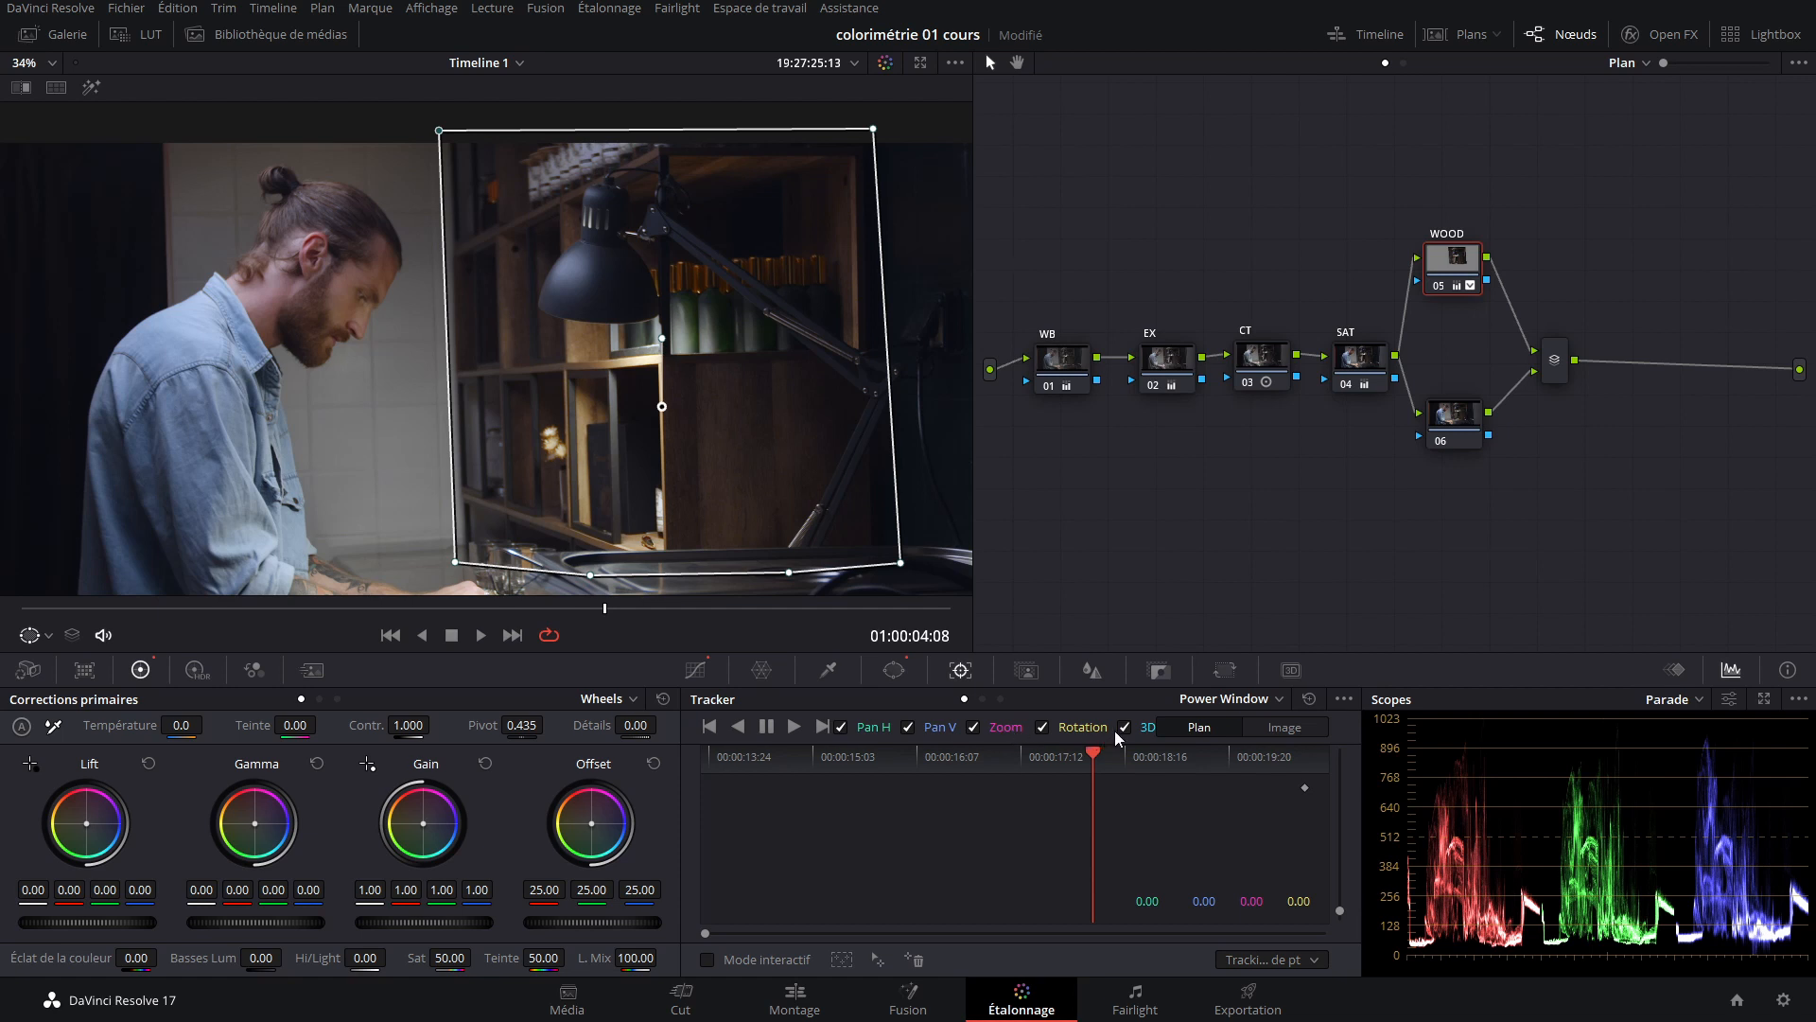
{"action": "left_click", "coordinate": [1042, 726]}
{"action": "left_click", "coordinate": [973, 726]}
{"action": "left_click_drag", "start_coordinate": [1091, 759], "coordinate": [681, 737]}
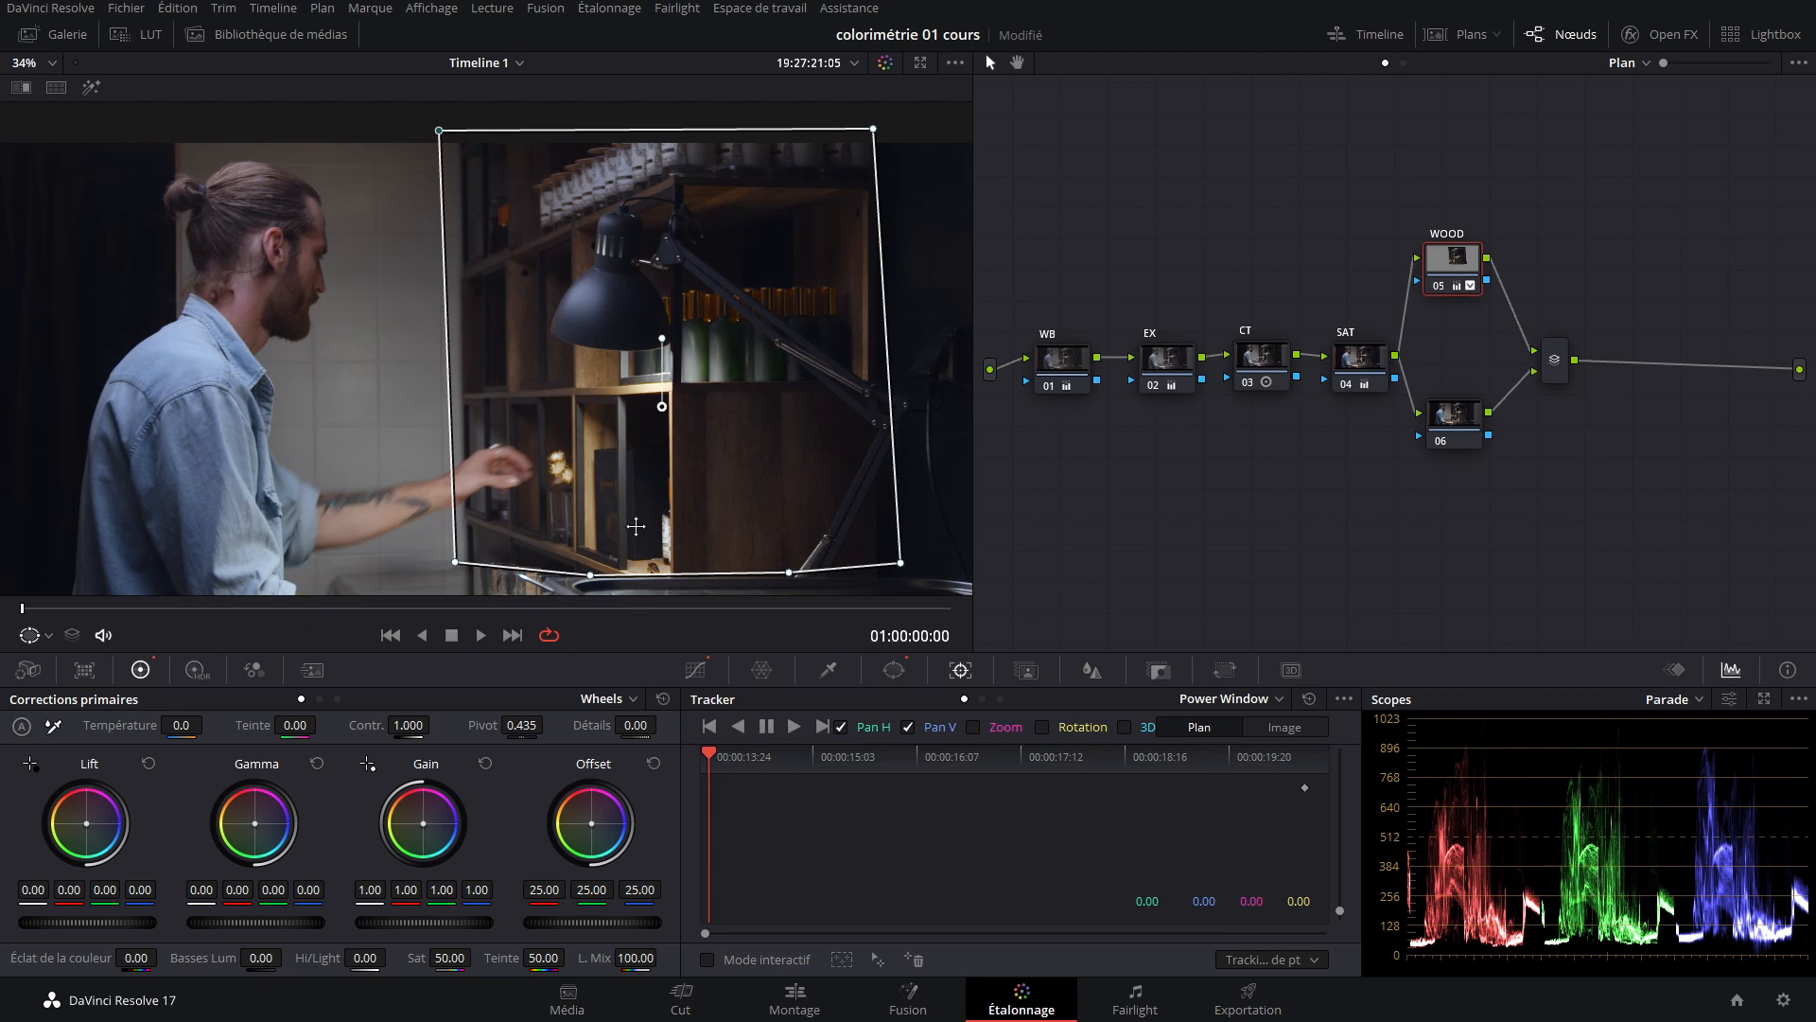
Reshape the window's lower edge and upper-right corner to fit the wooden shelves on the clip's first frame.
{"action": "left_click_drag", "start_coordinate": [613, 484], "coordinate": [642, 510]}
{"action": "left_click_drag", "start_coordinate": [813, 477], "coordinate": [843, 512]}
{"action": "left_click_drag", "start_coordinate": [924, 467], "coordinate": [928, 496]}
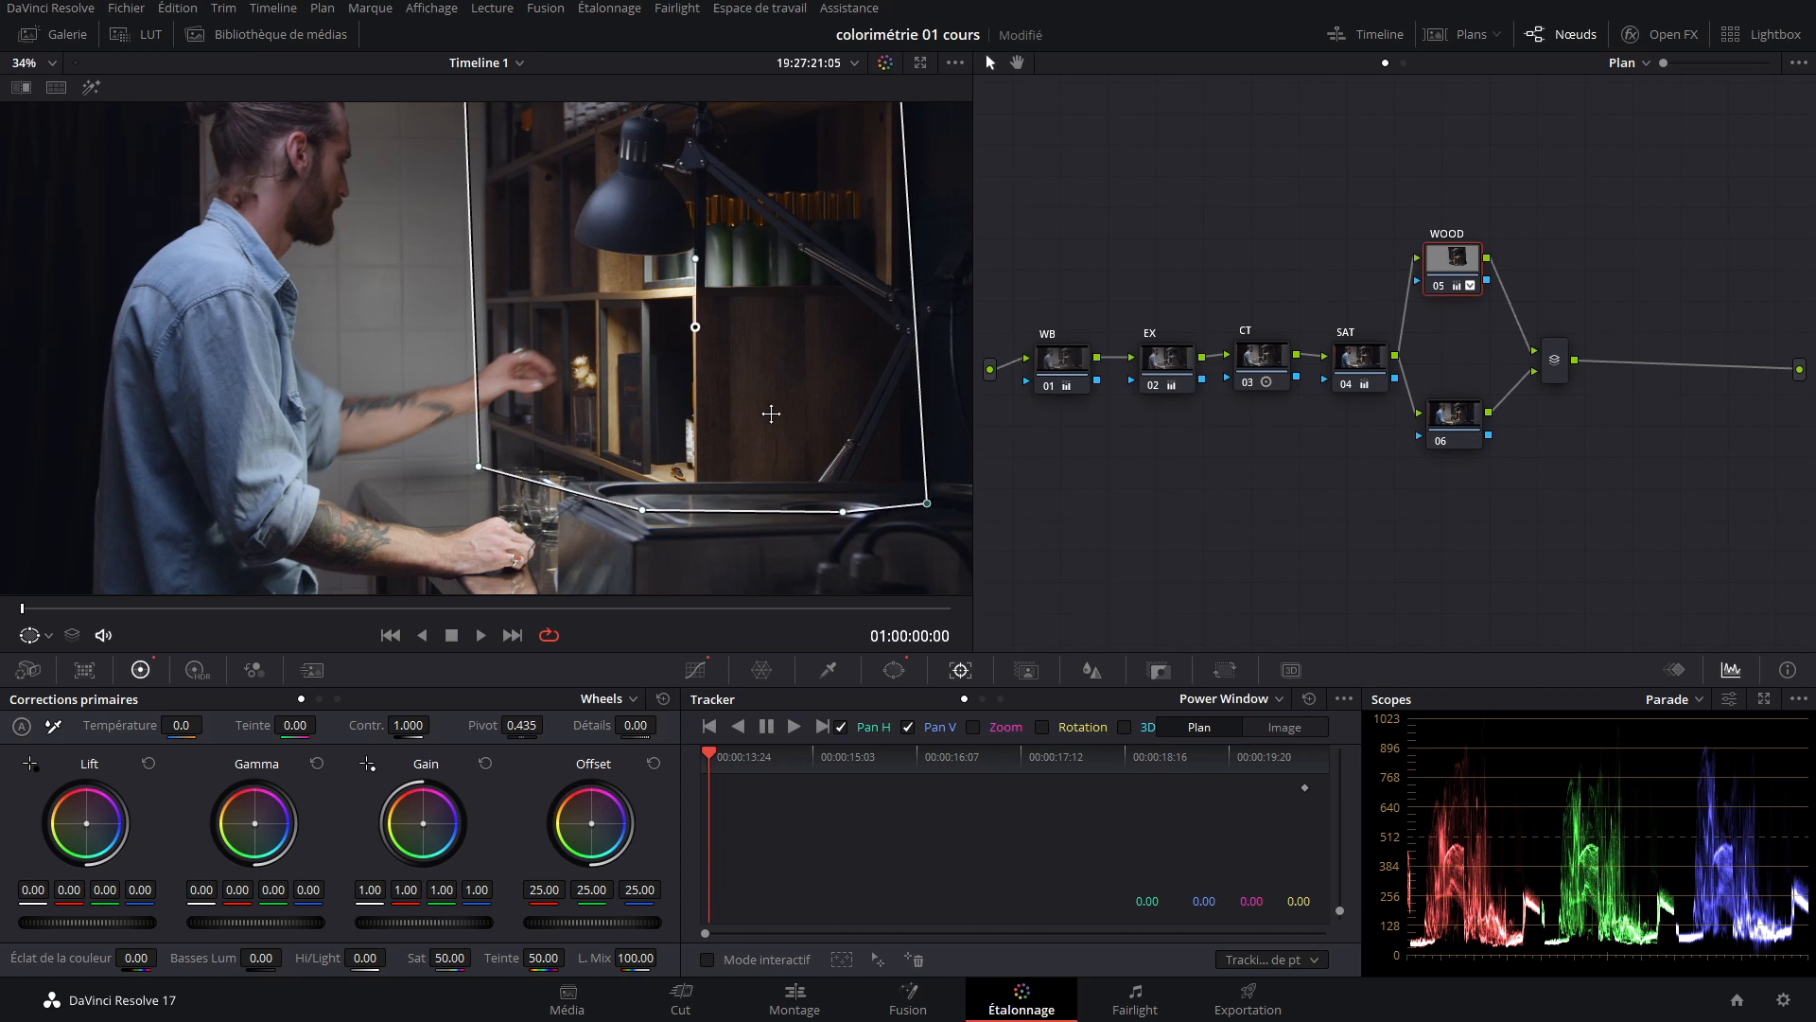
{"action": "left_click_drag", "start_coordinate": [929, 148], "coordinate": [953, 138]}
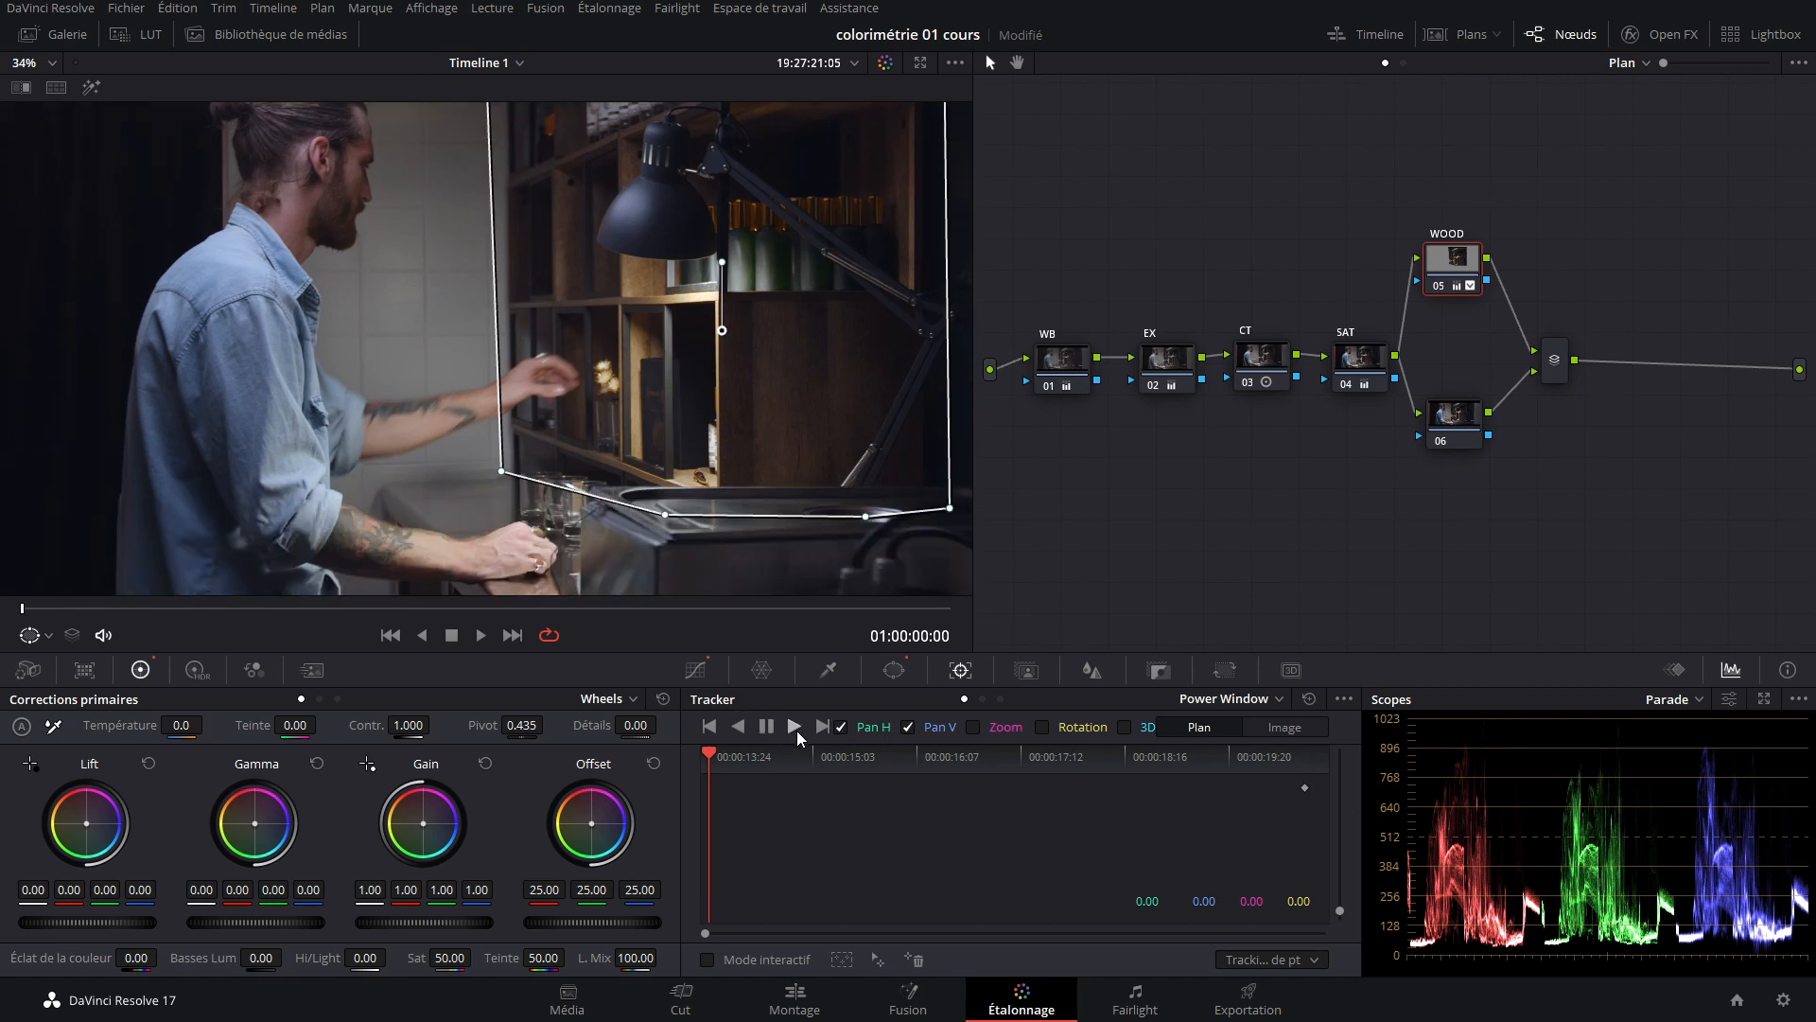
Track the WOOD window forward through the whole clip and hide the window outline in the viewer.
{"action": "left_click", "coordinate": [796, 727]}
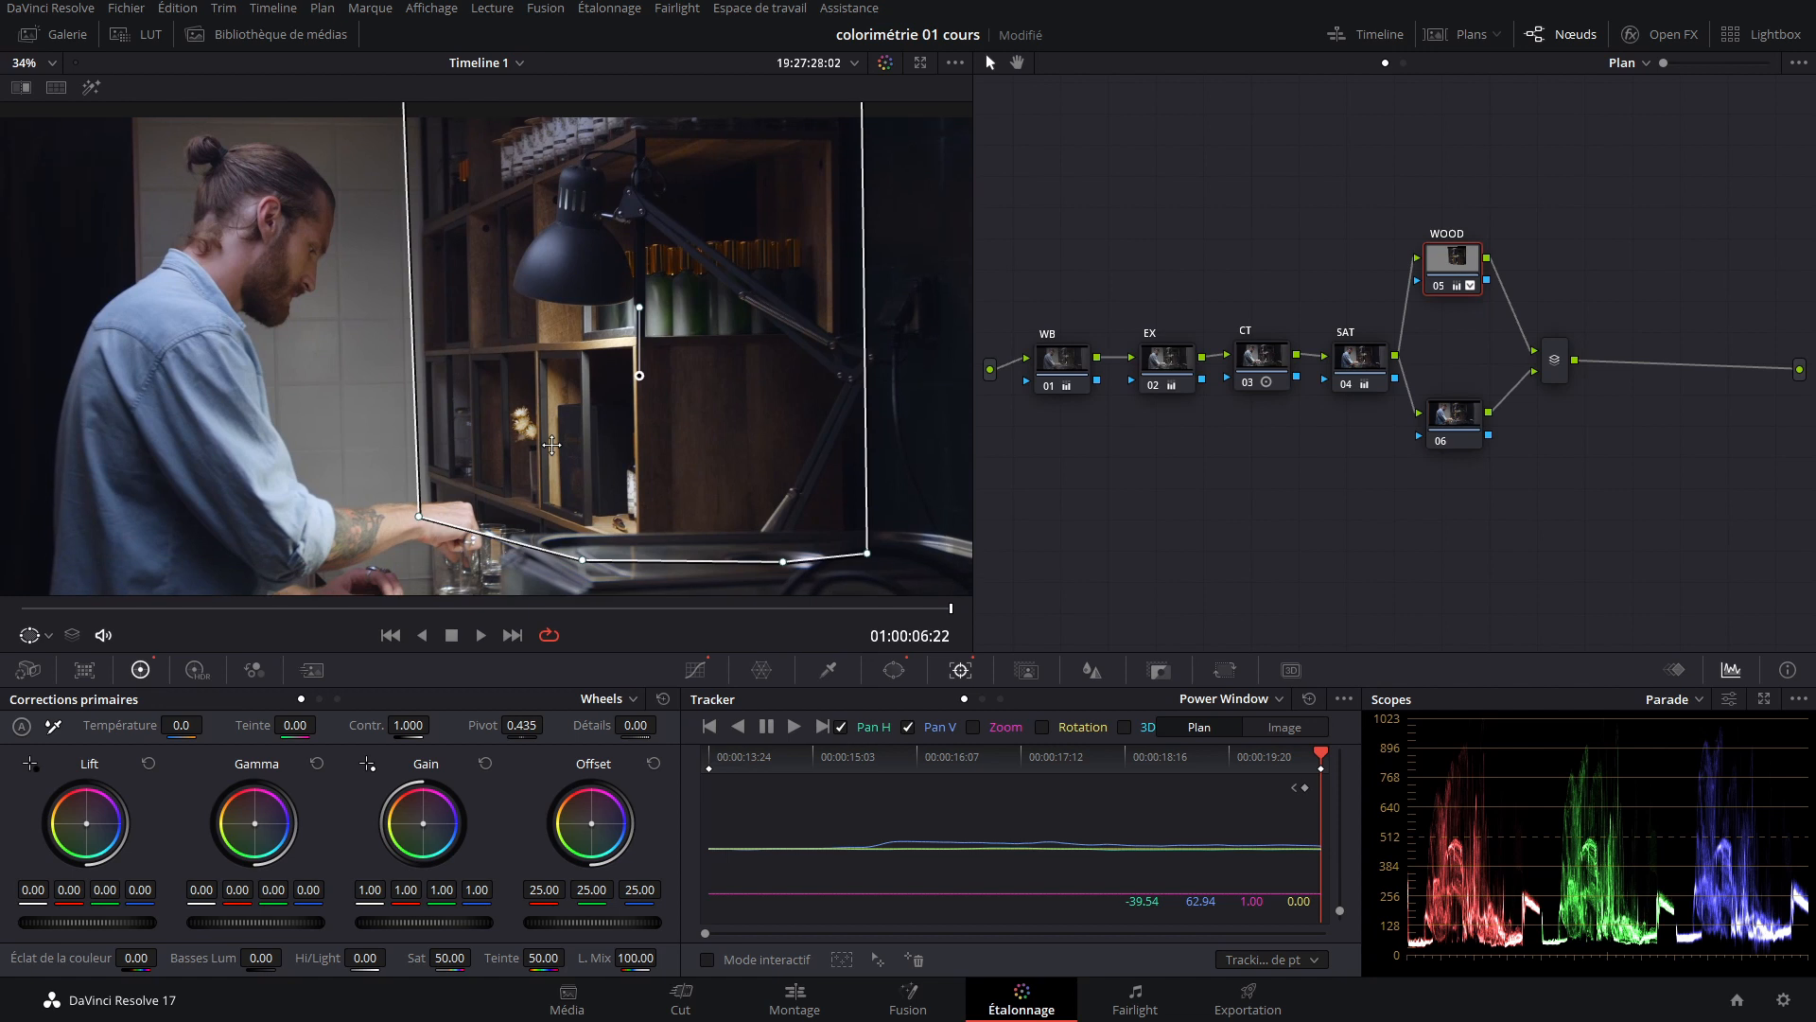
{"action": "left_click_drag", "start_coordinate": [1450, 277], "coordinate": [1456, 263]}
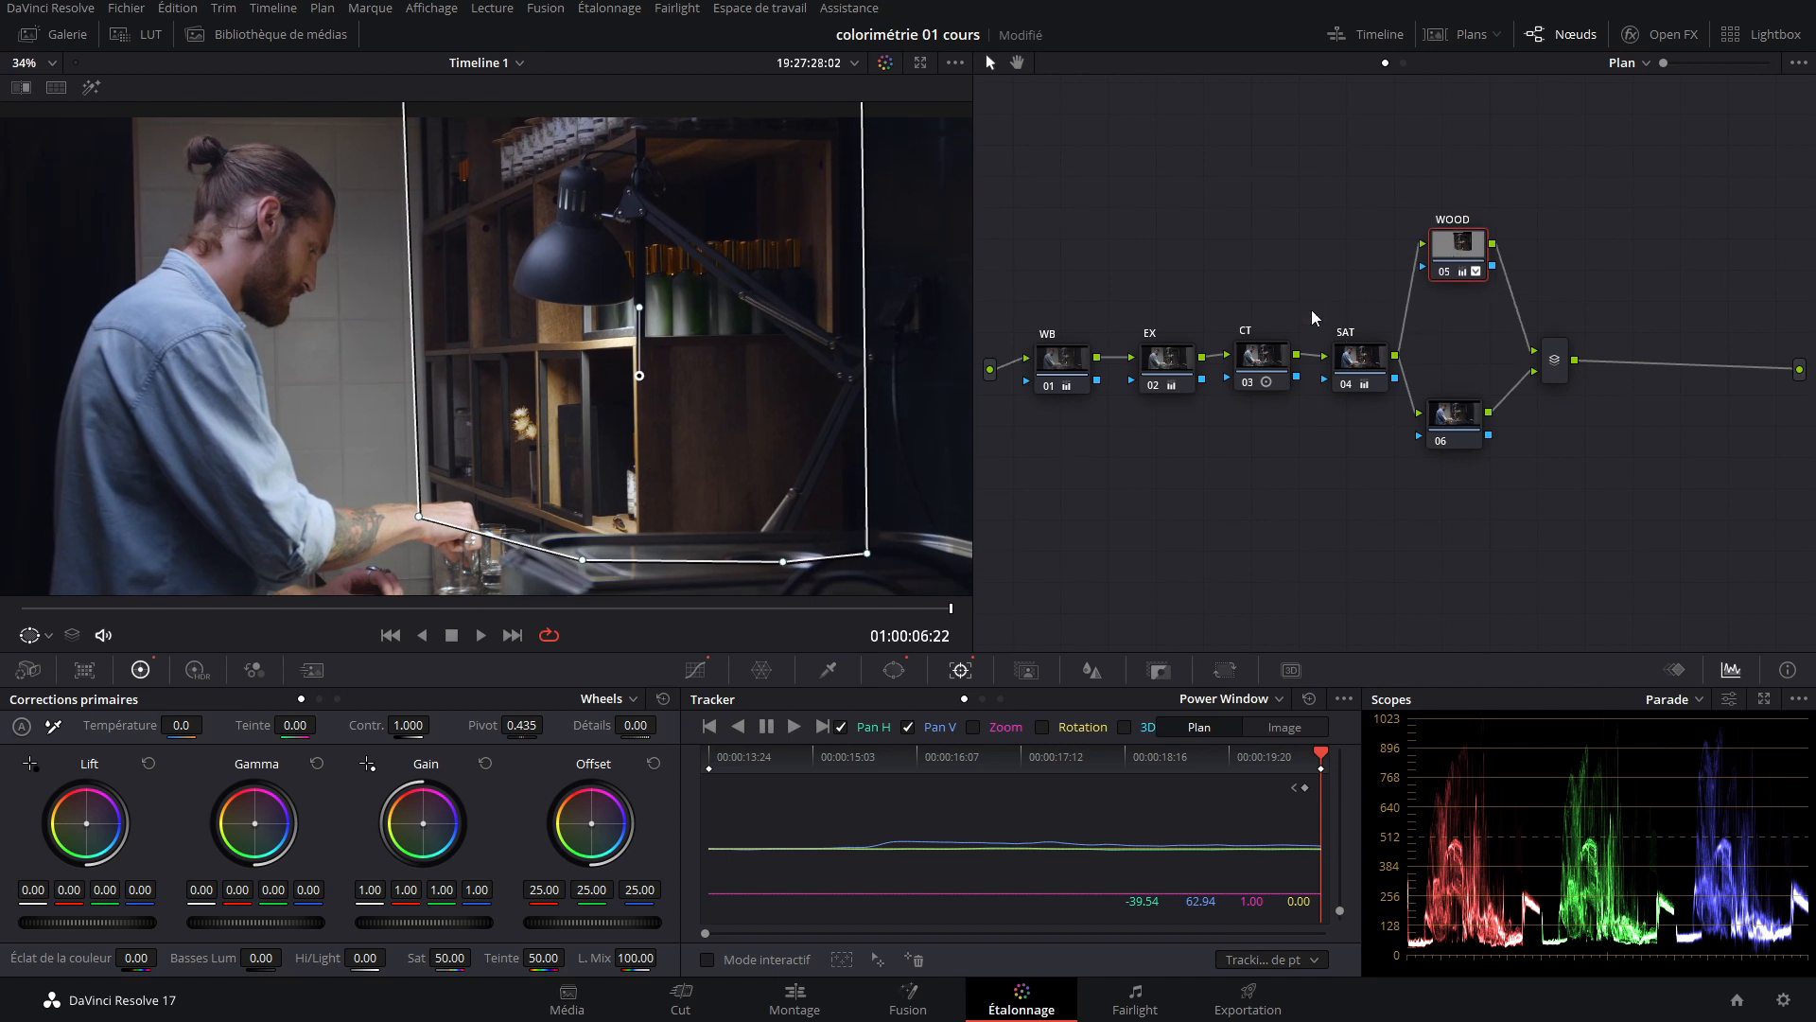
{"action": "left_click", "coordinate": [894, 670]}
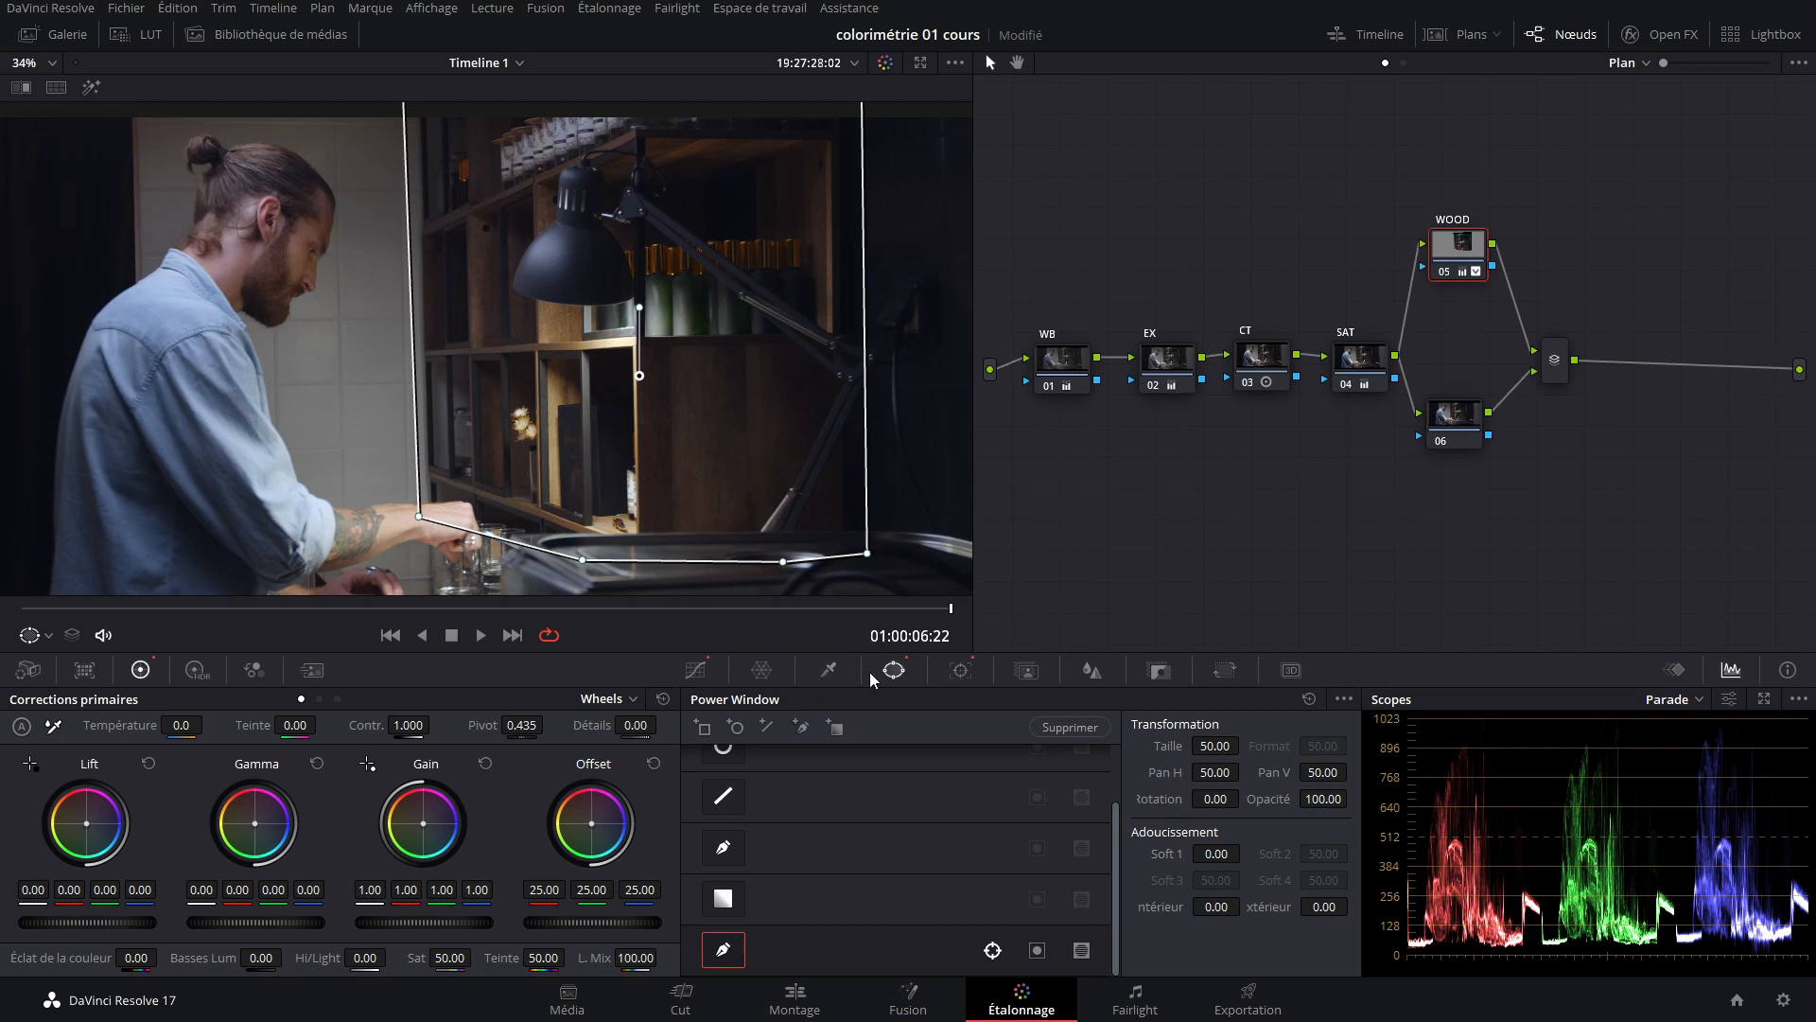
{"action": "left_click", "coordinate": [41, 636]}
{"action": "left_click", "coordinate": [59, 671]}
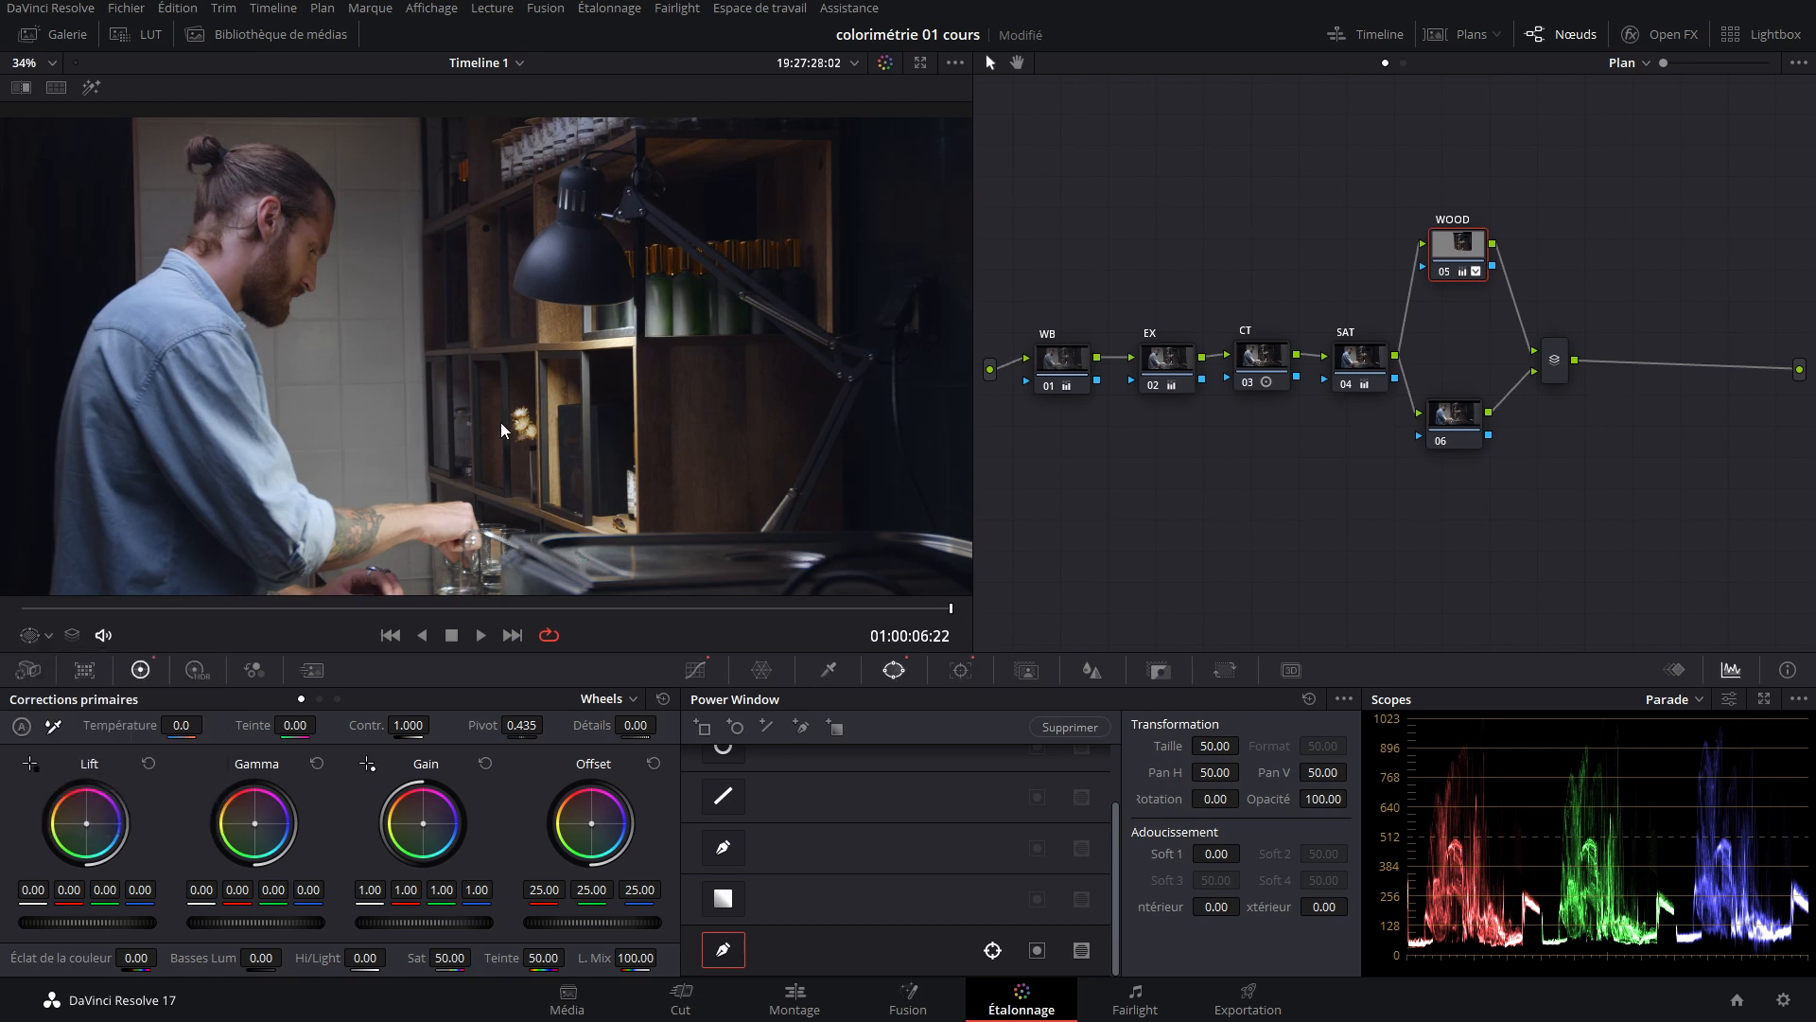
Review the grade in full screen at several points along the clip.
{"action": "left_click_drag", "start_coordinate": [502, 422], "coordinate": [532, 422]}
{"action": "scroll", "coordinate": [531, 422], "scroll_direction": "up", "scroll_amount": 1}
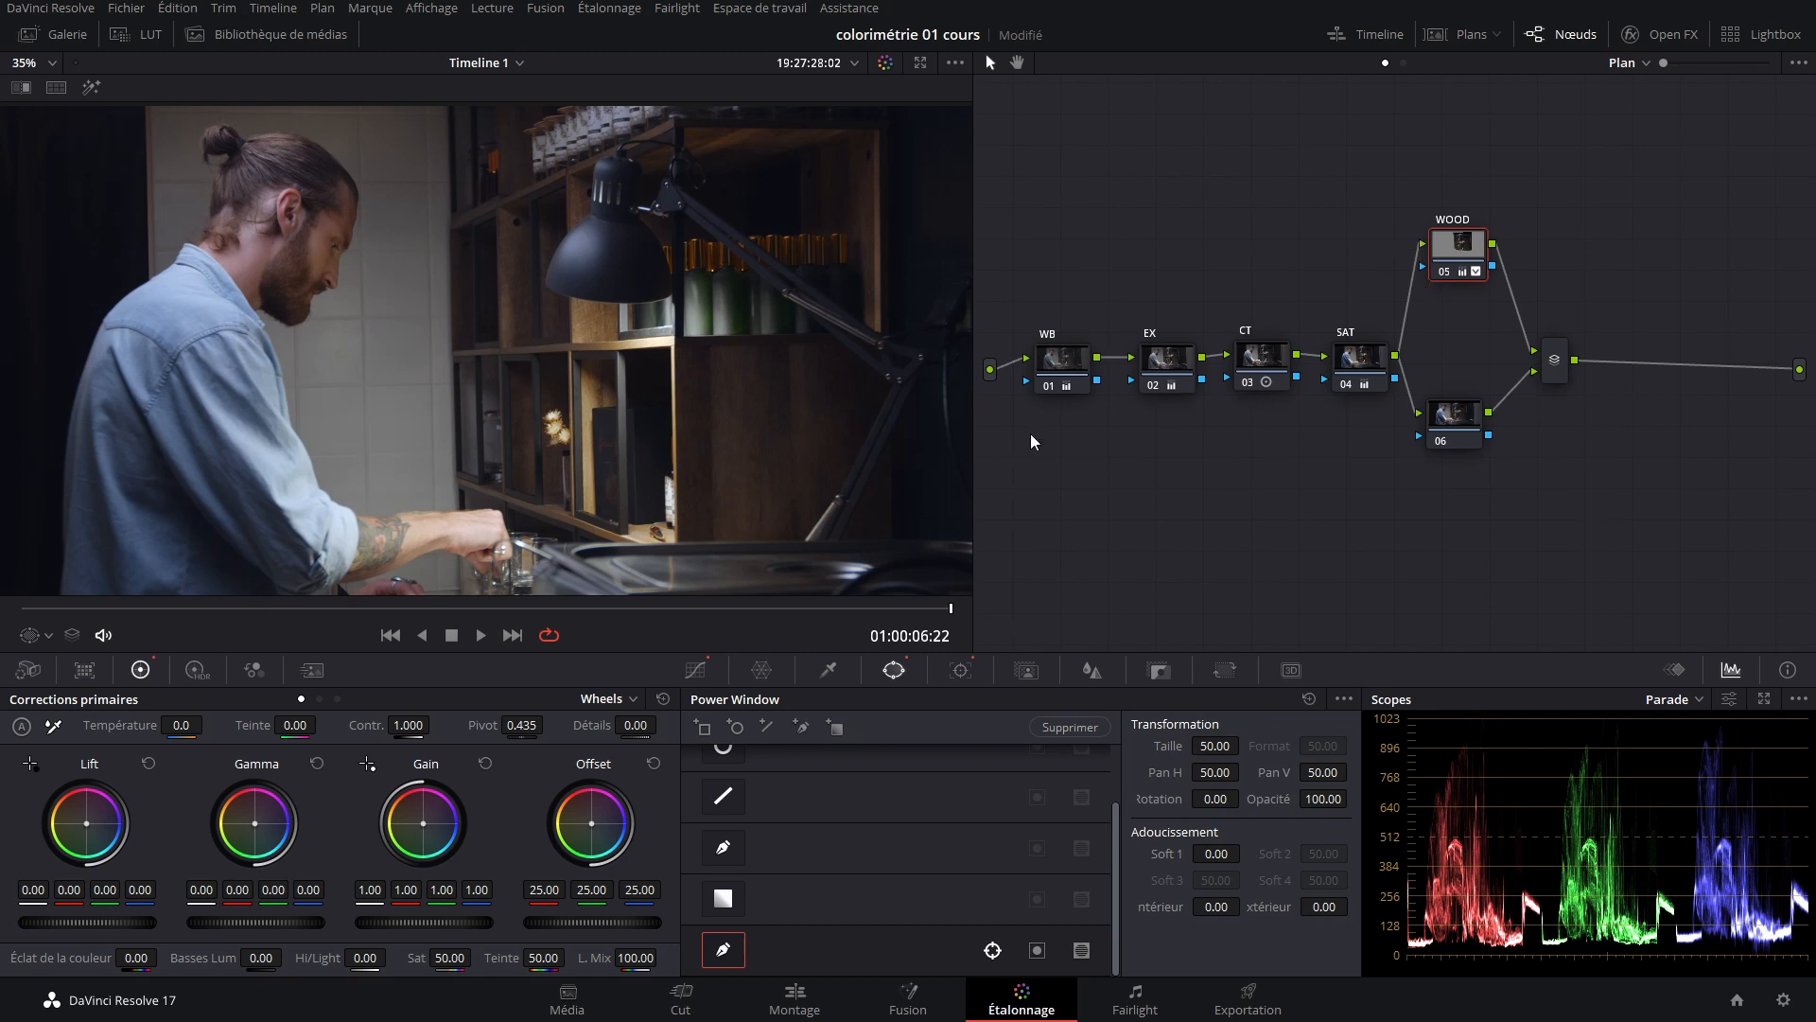
{"action": "key", "text": "ctrl+f"}
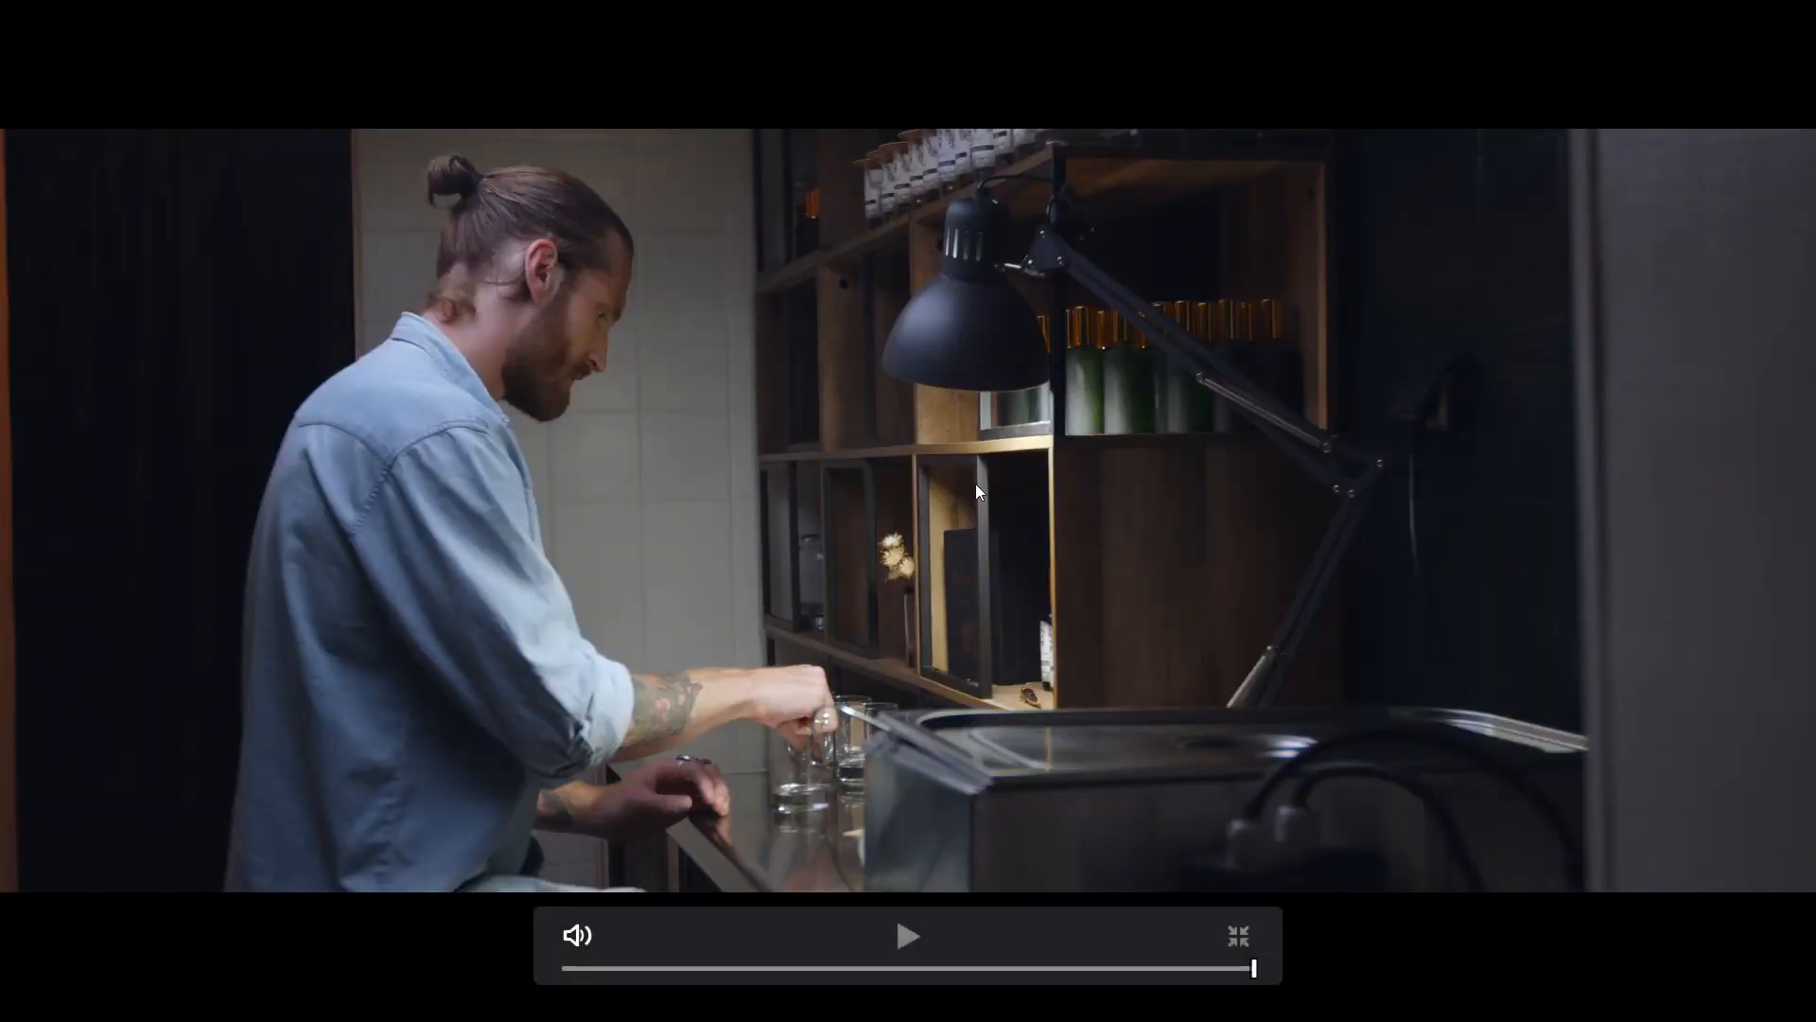
{"action": "left_click_drag", "start_coordinate": [856, 969], "coordinate": [952, 969]}
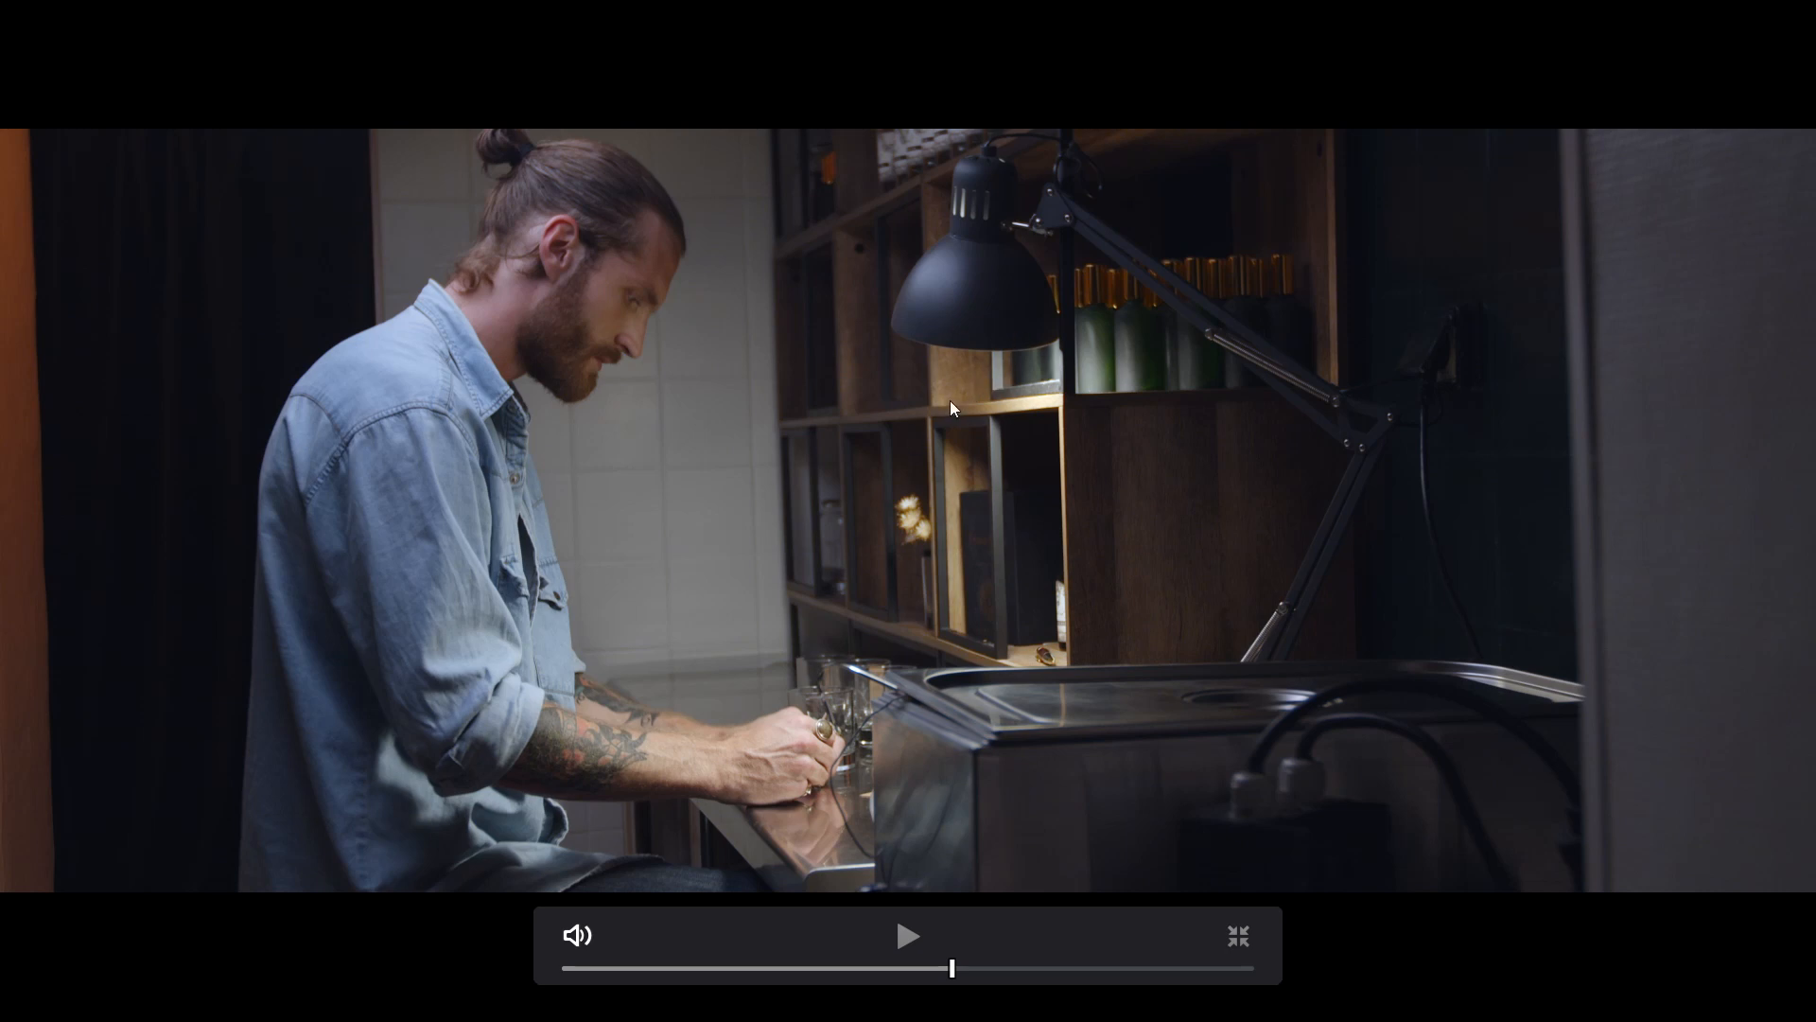
{"action": "left_click_drag", "start_coordinate": [622, 967], "coordinate": [594, 968]}
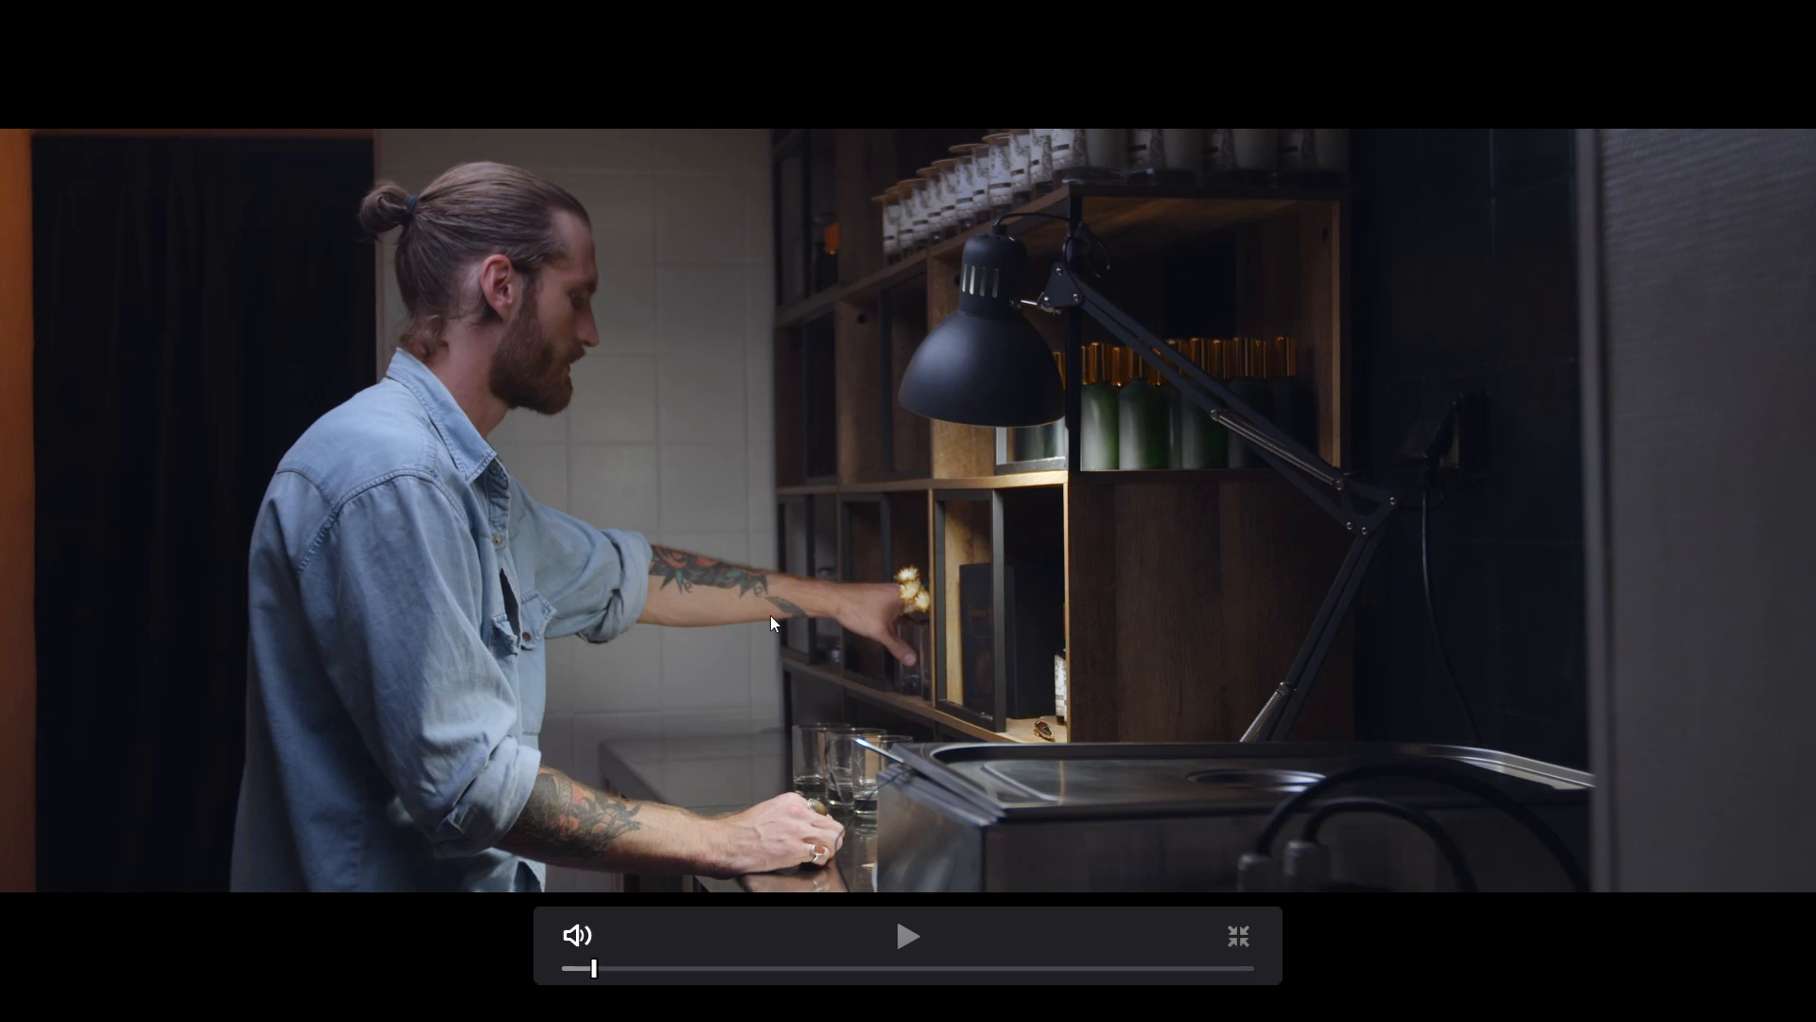
{"action": "left_click_drag", "start_coordinate": [608, 968], "coordinate": [1009, 972]}
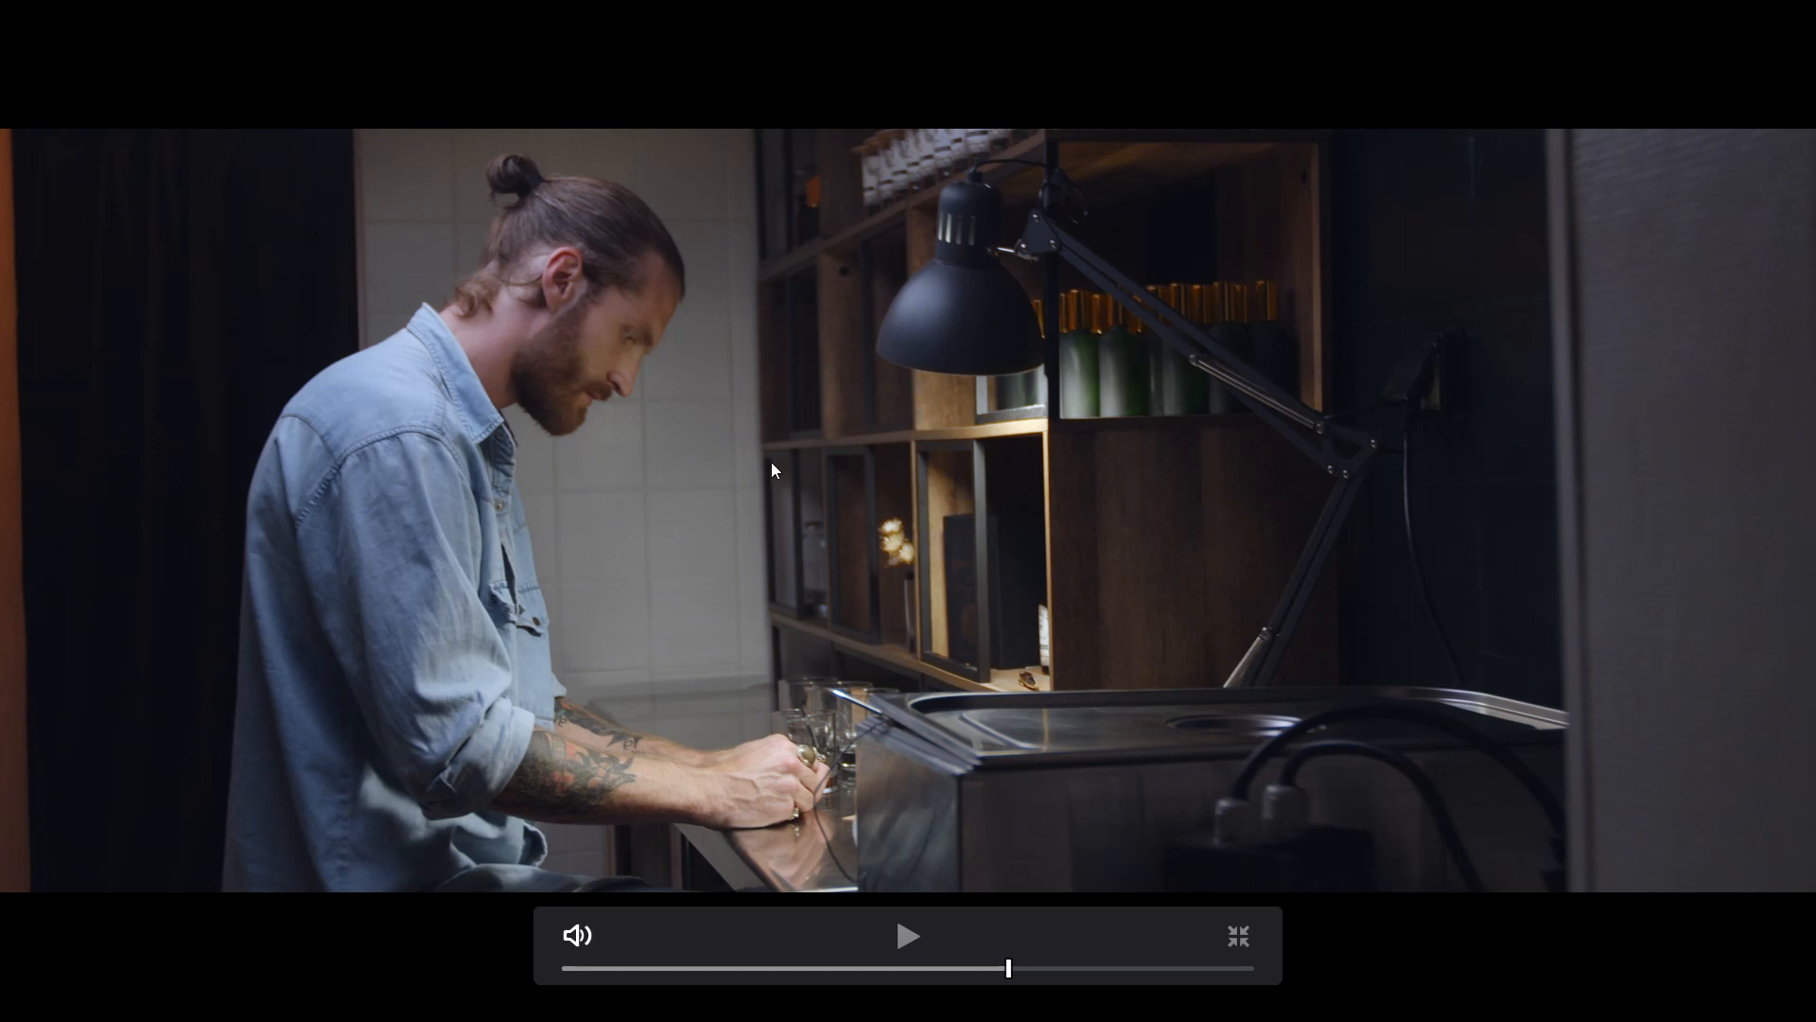
{"action": "key", "text": "Escape"}
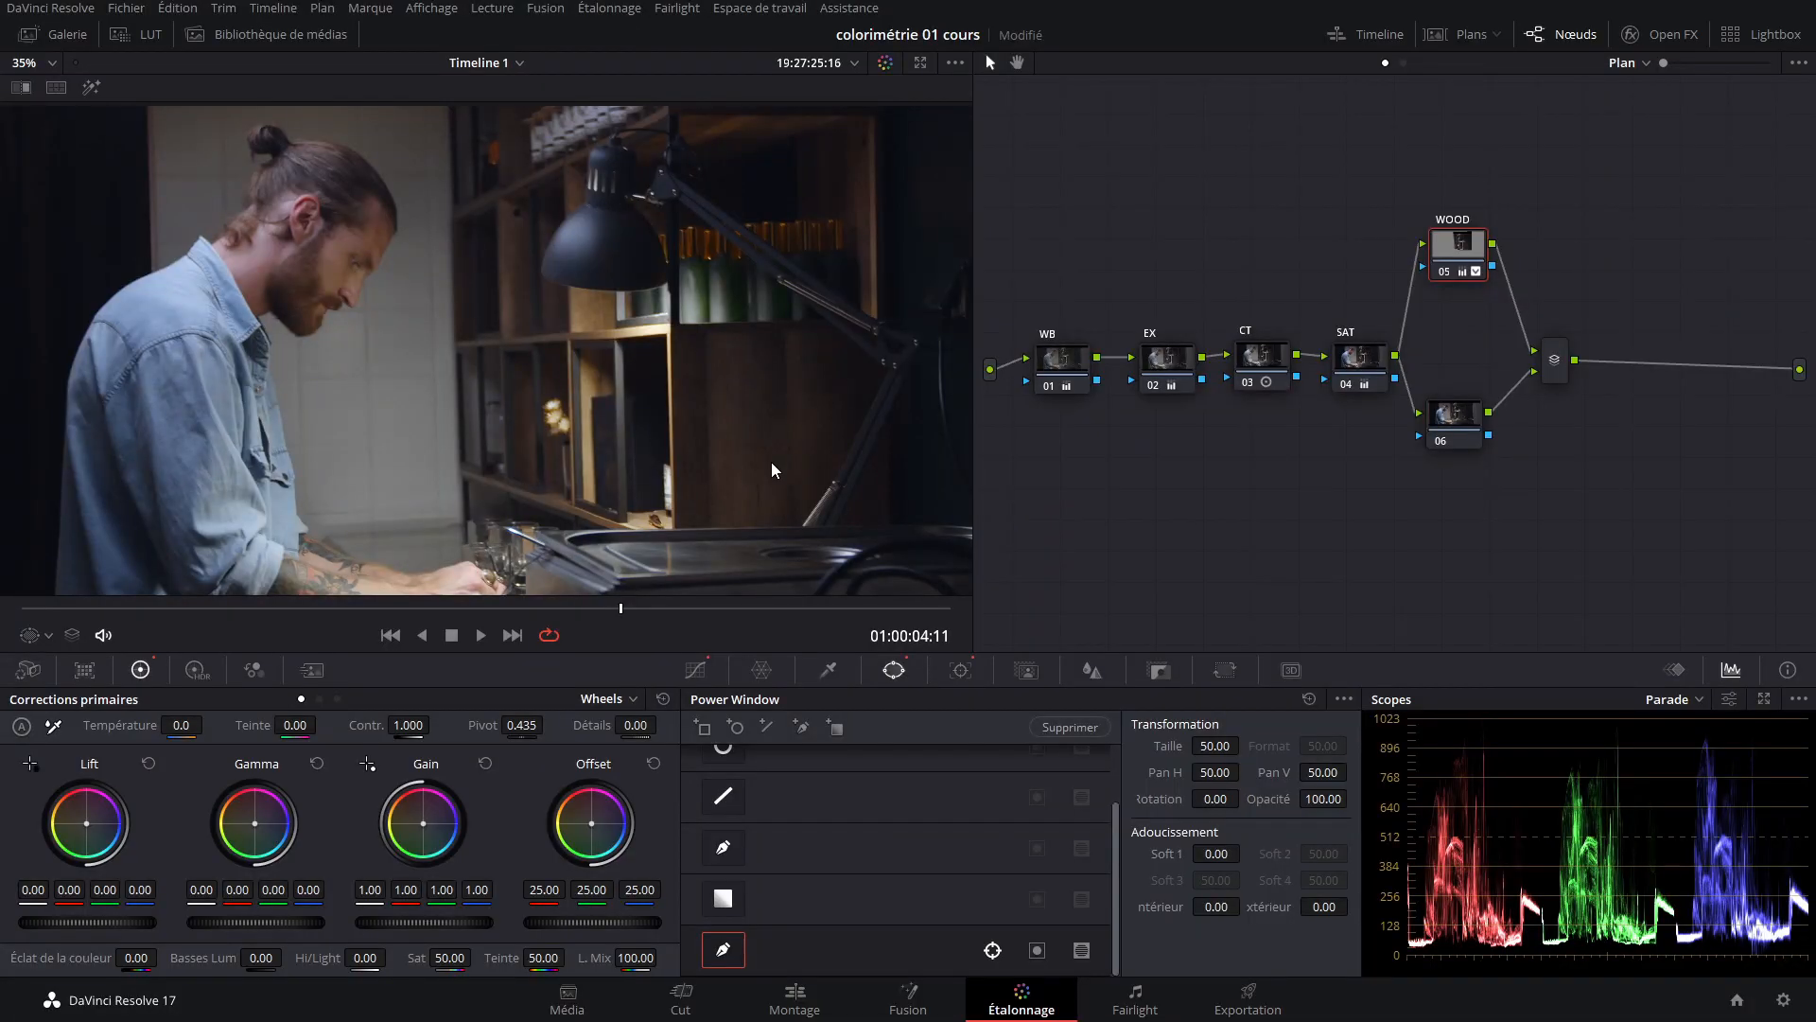
{"action": "scroll", "coordinate": [530, 395], "scroll_direction": "up", "scroll_amount": 2}
{"action": "left_click_drag", "start_coordinate": [531, 395], "coordinate": [576, 405]}
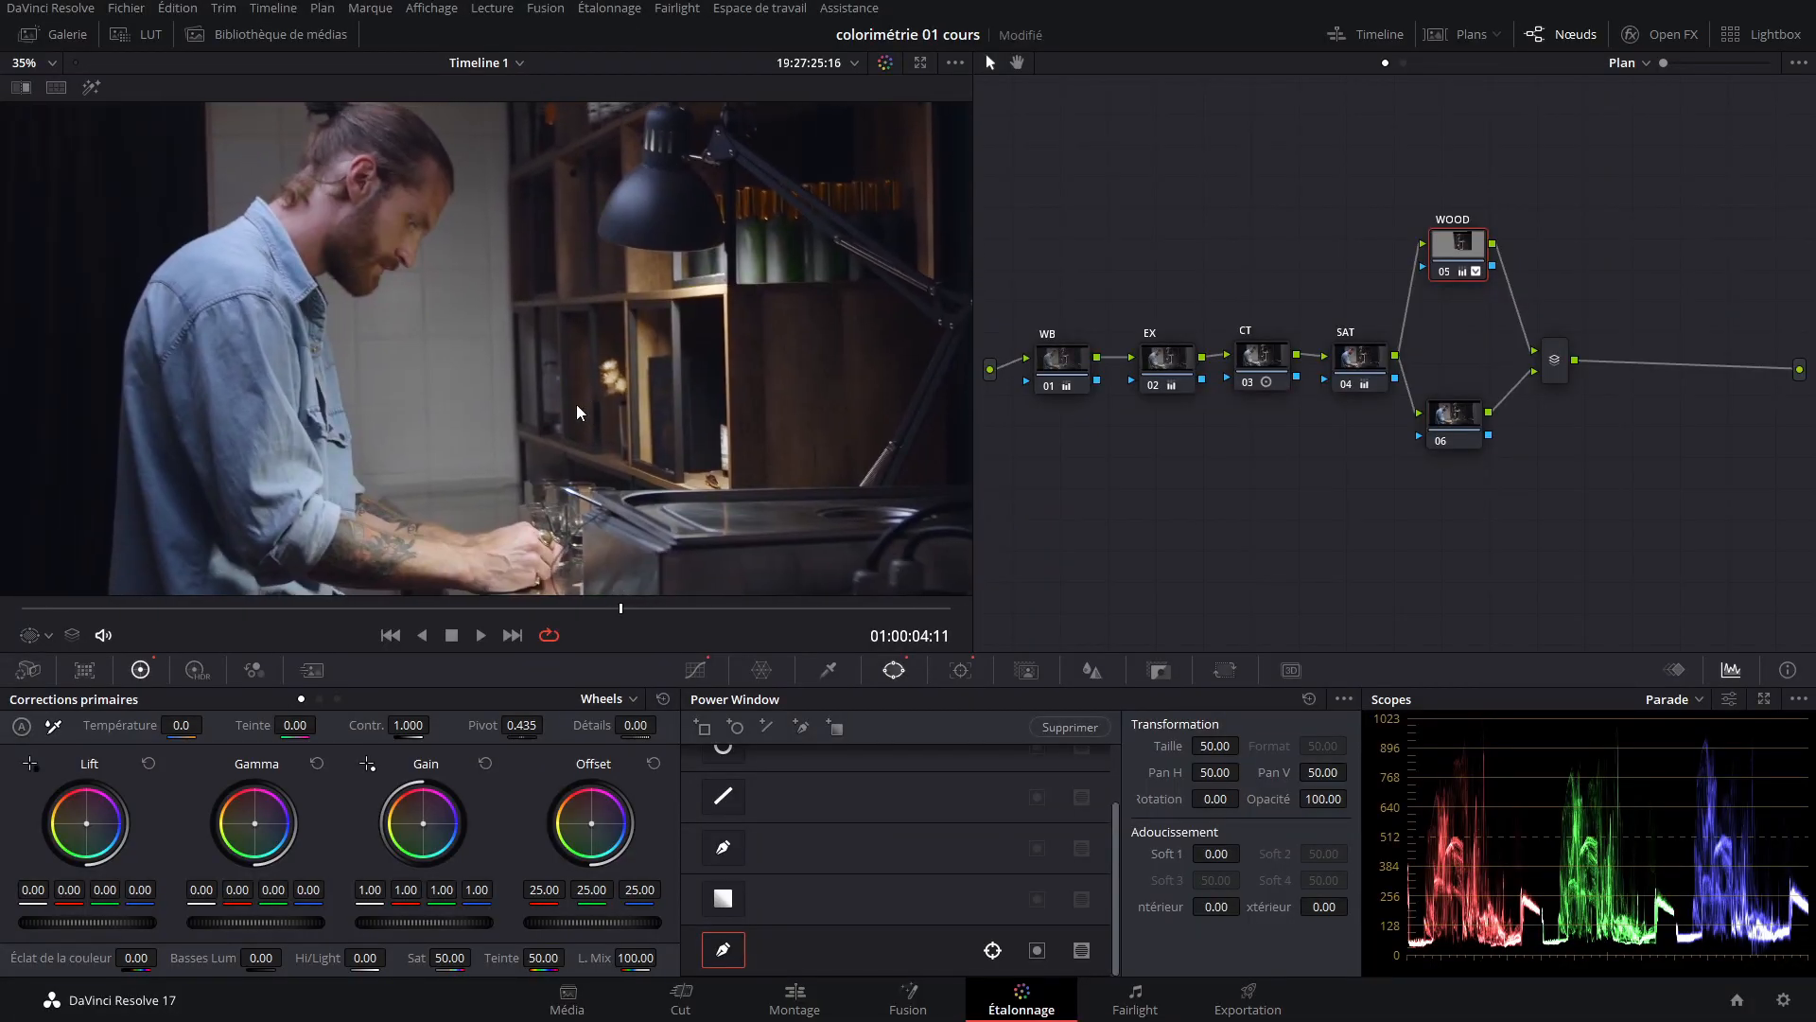
Label node 06 "jacket" and reposition it below the WOOD node.
{"action": "left_click_drag", "start_coordinate": [1443, 423], "coordinate": [1448, 378]}
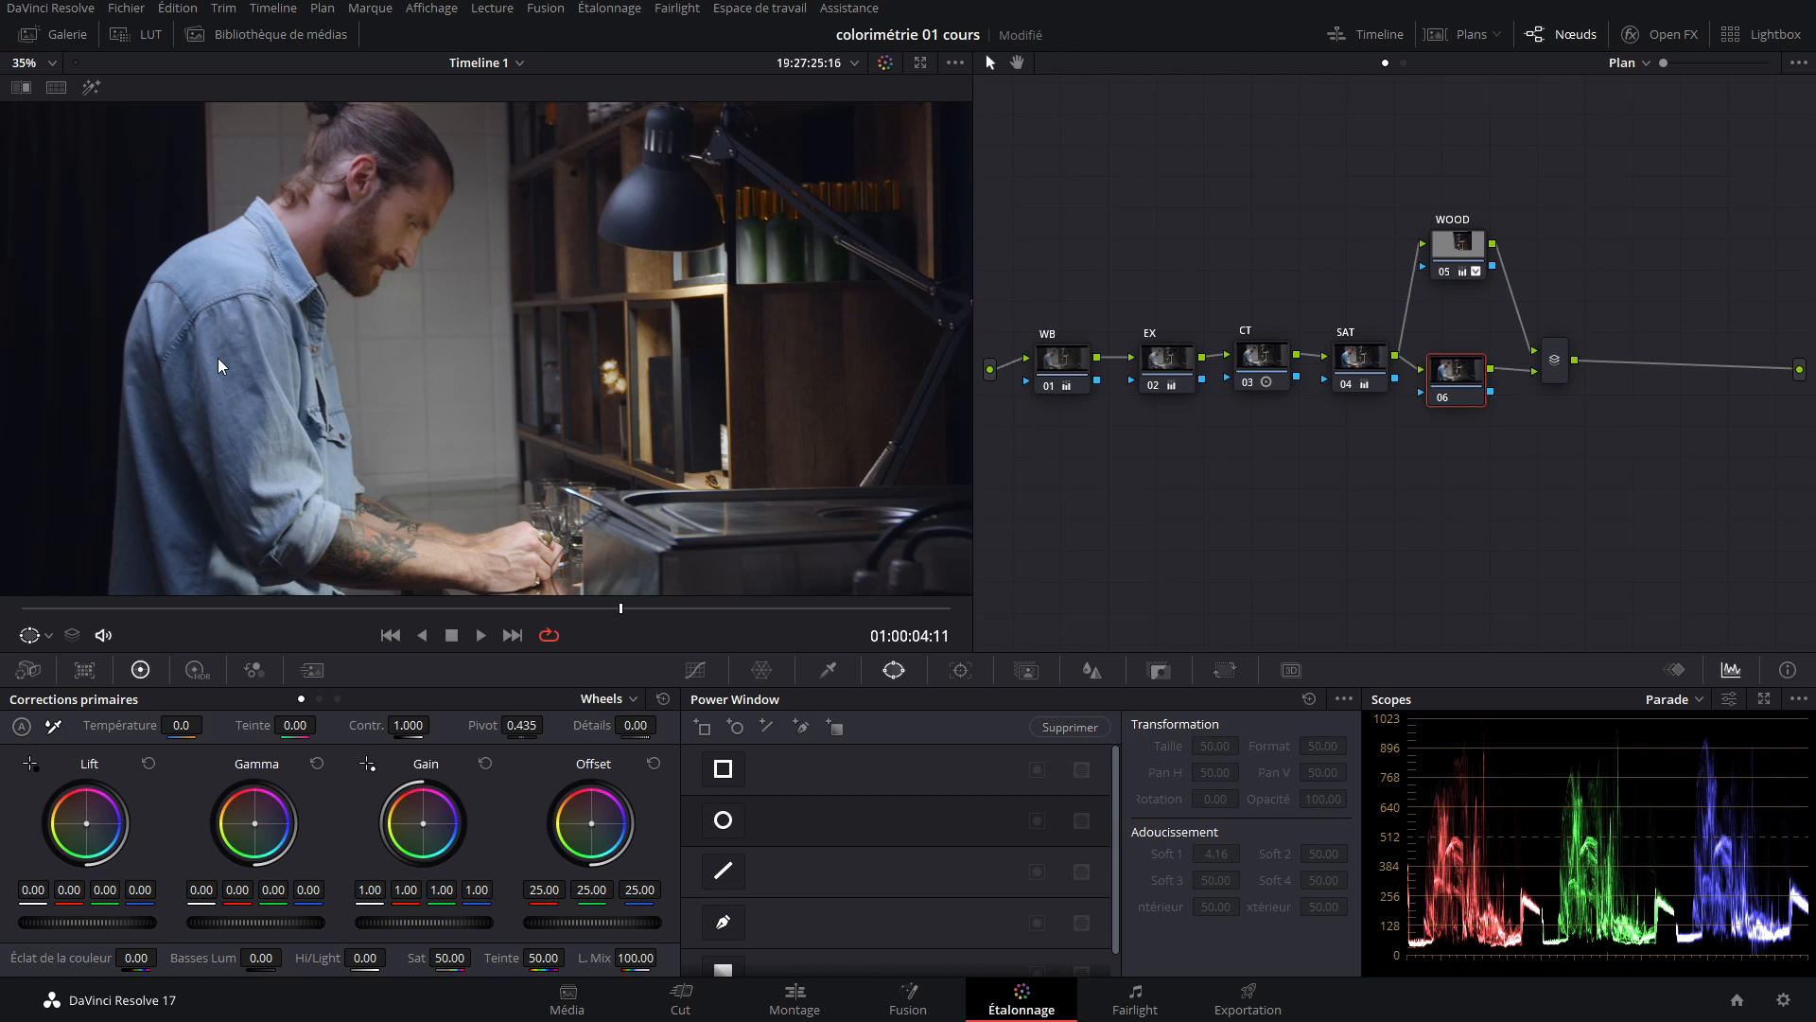
{"action": "right_click", "coordinate": [1447, 396]}
{"action": "left_click", "coordinate": [1473, 434]}
{"action": "type", "text": "jacket"}
{"action": "key", "text": "Return"}
{"action": "left_click_drag", "start_coordinate": [1463, 391], "coordinate": [1462, 414]}
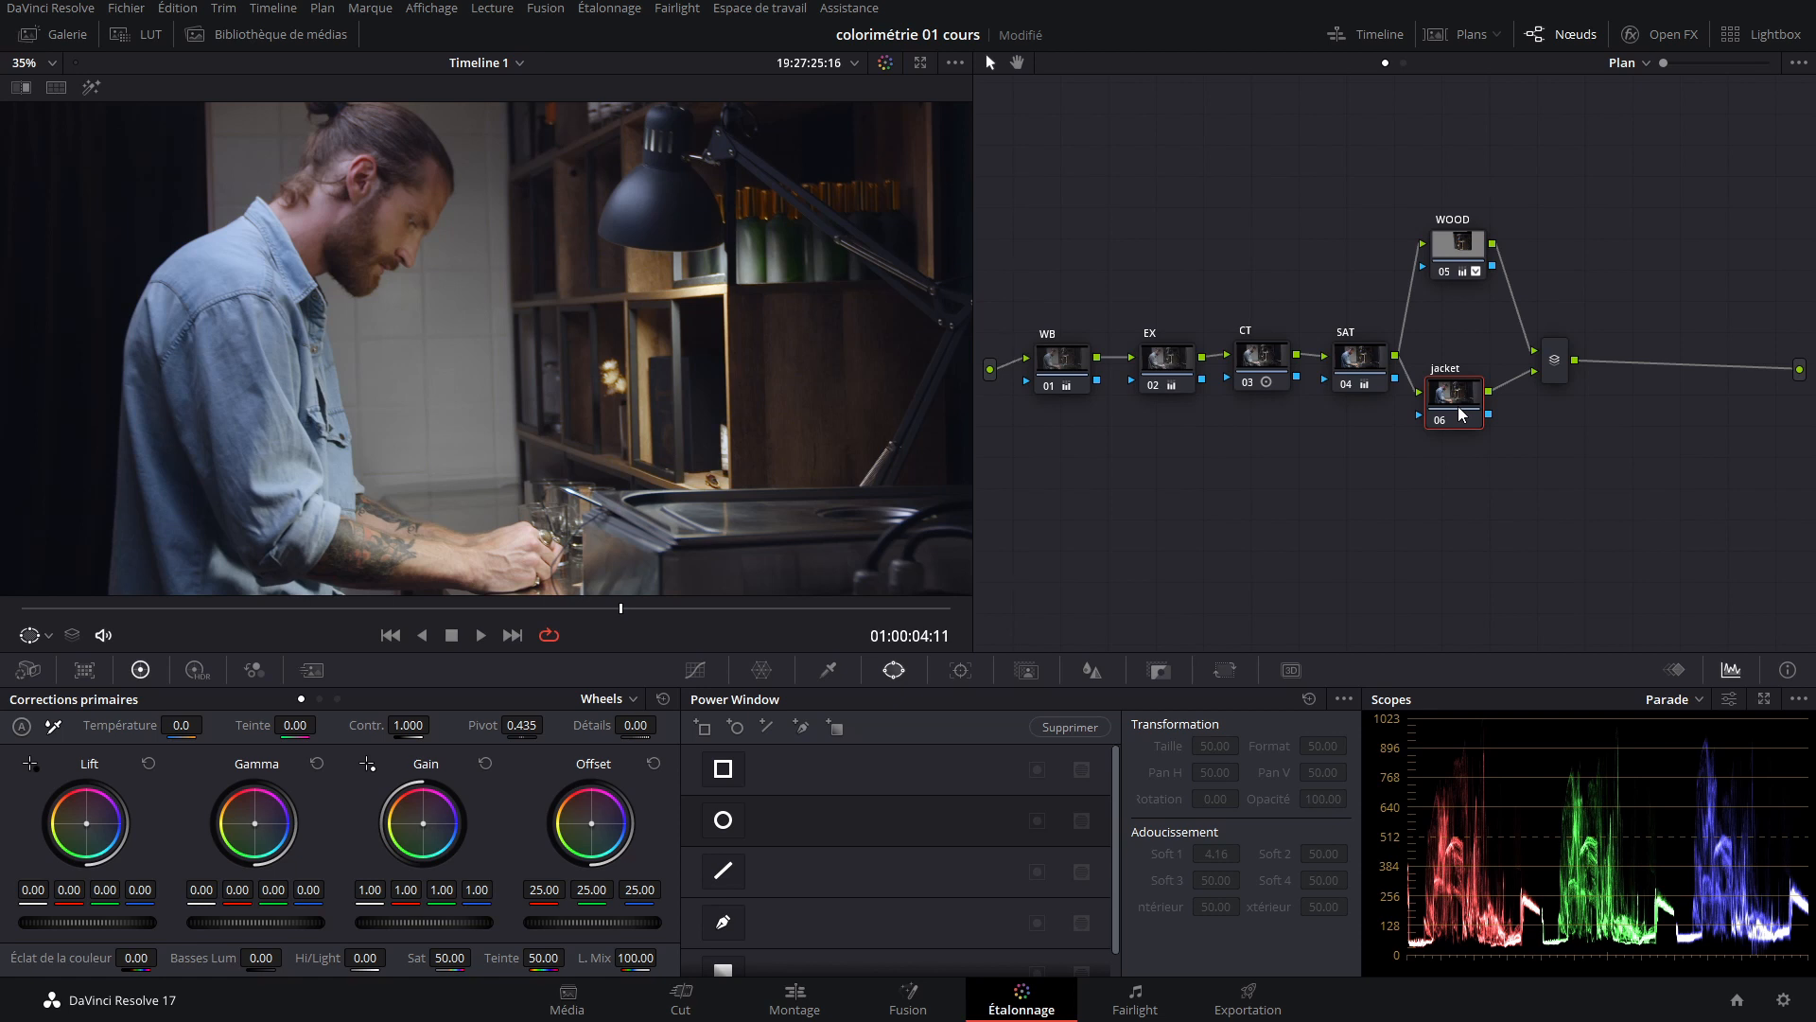
Sample the shirt's blue on the jacket node's Hue vs Sat curve and raise its saturation to 1.23.
{"action": "left_click", "coordinate": [687, 674]}
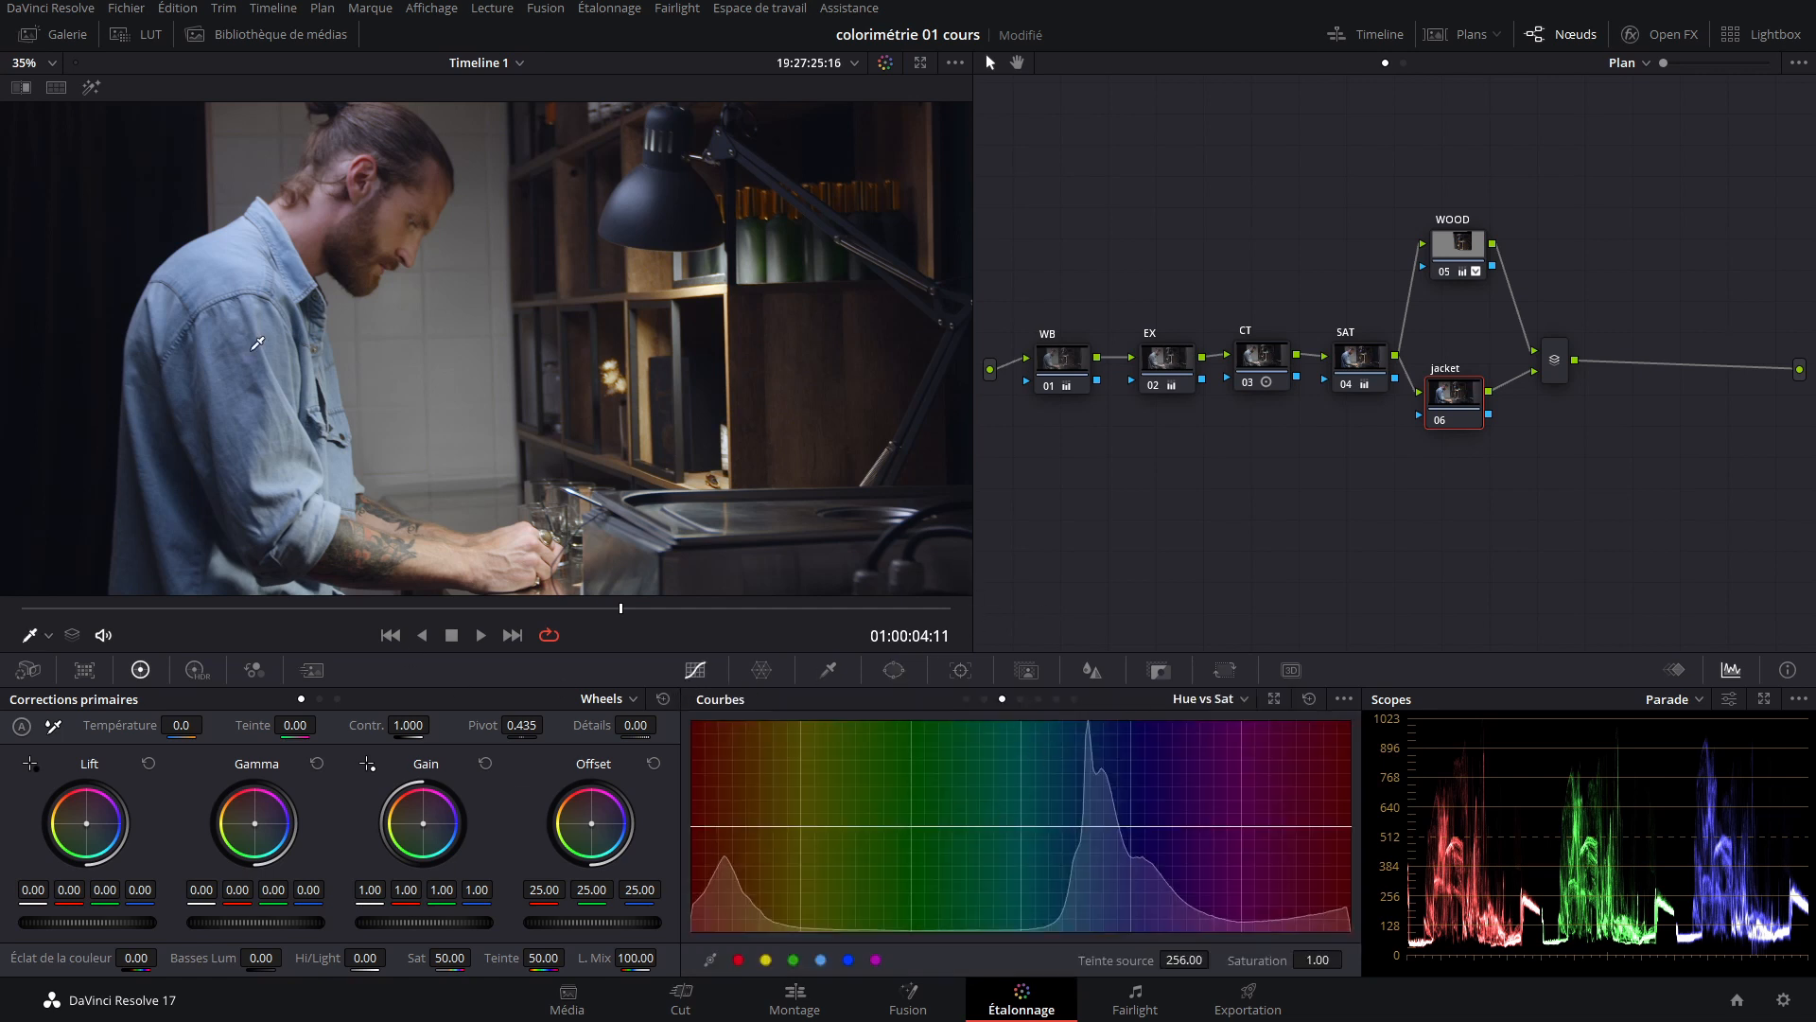
{"action": "scroll", "coordinate": [284, 307], "scroll_direction": "up", "scroll_amount": 1}
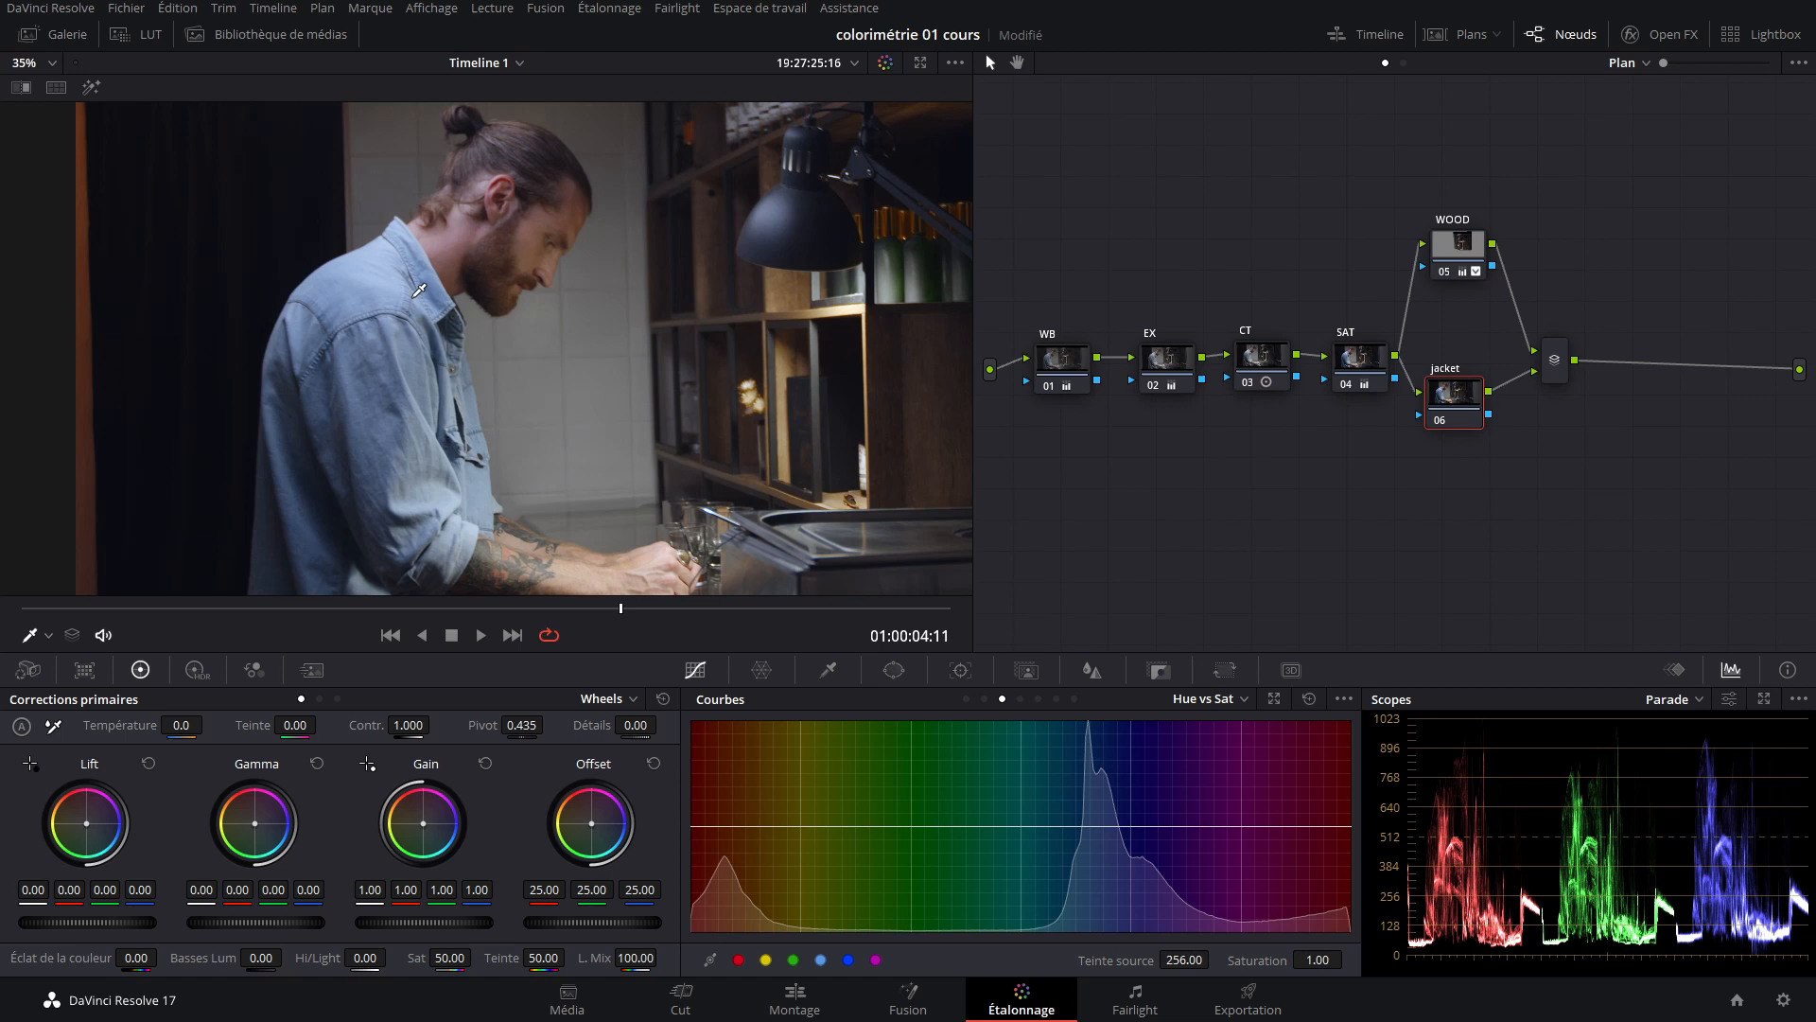
{"action": "scroll", "coordinate": [395, 299], "scroll_direction": "up", "scroll_amount": 2}
{"action": "scroll", "coordinate": [393, 300], "scroll_direction": "up", "scroll_amount": 1}
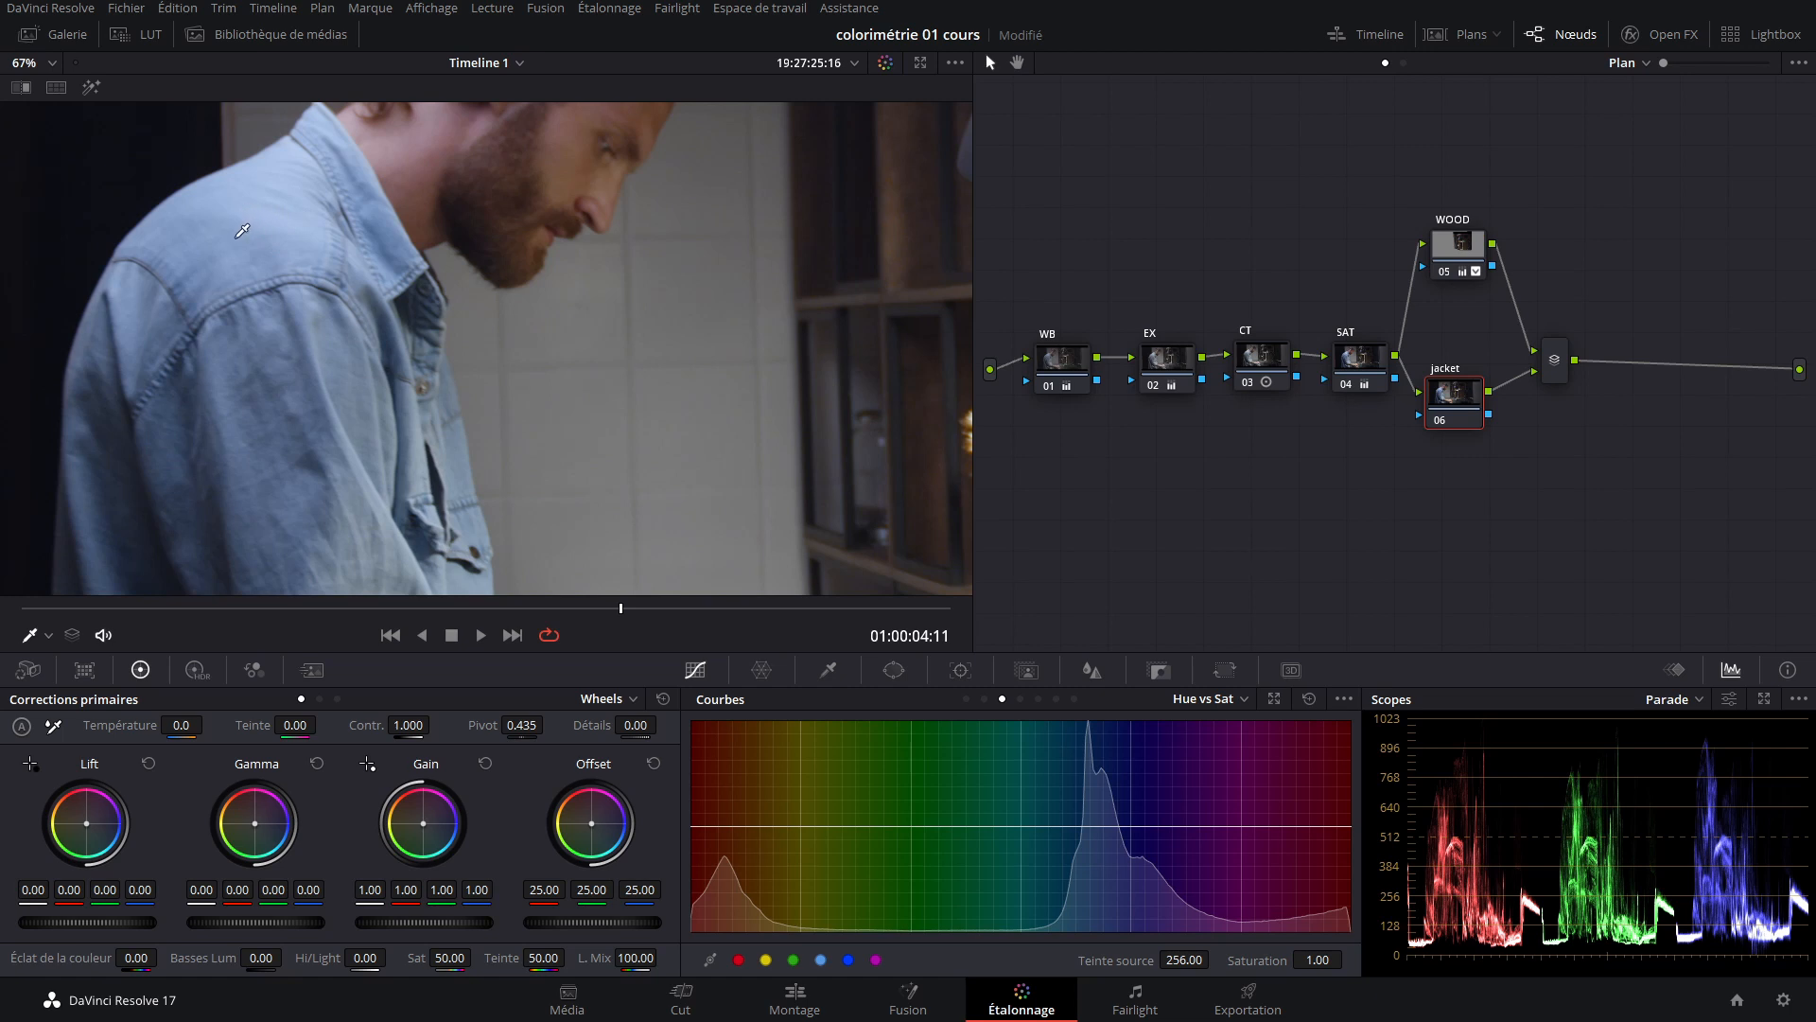
{"action": "left_click", "coordinate": [495, 404]}
{"action": "mouse_move", "coordinate": [1315, 959]}
{"action": "left_mouse_down"}
{"action": "mouse_move", "coordinate": [1342, 959]}
{"action": "mouse_move", "coordinate": [1326, 959]}
{"action": "left_mouse_up"}
{"action": "left_click_drag", "start_coordinate": [1456, 397], "coordinate": [1456, 381]}
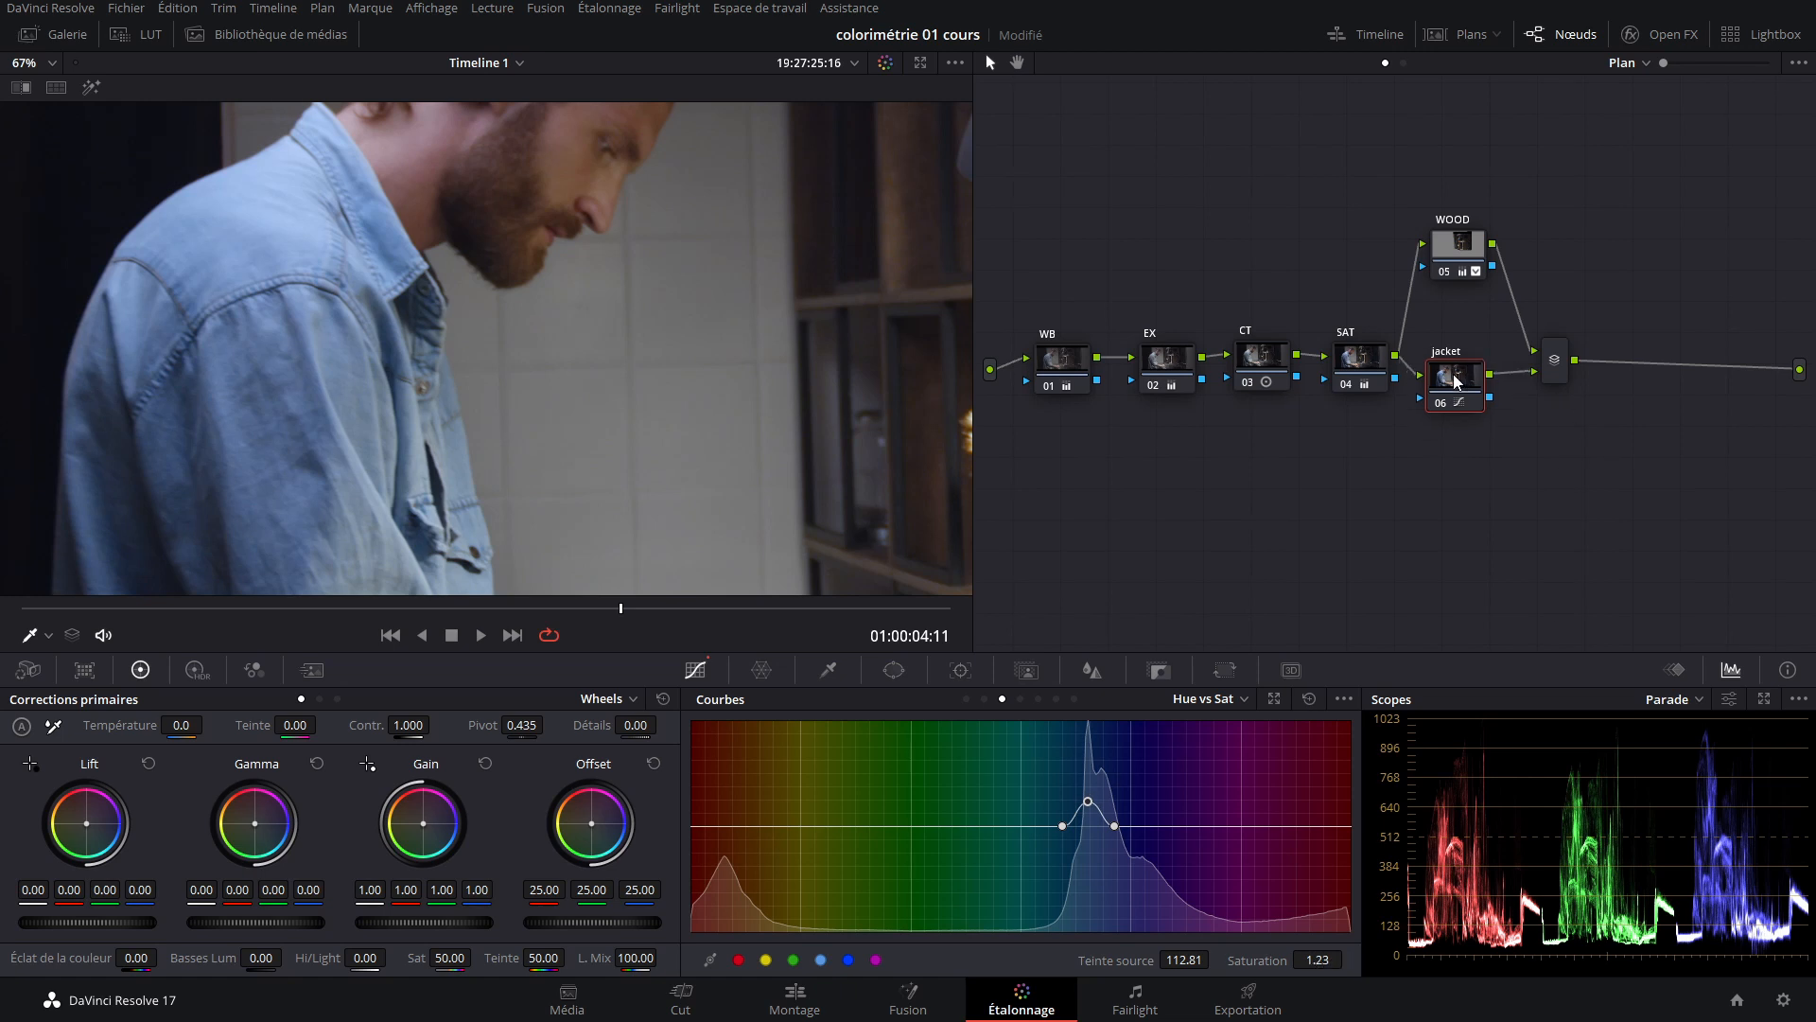
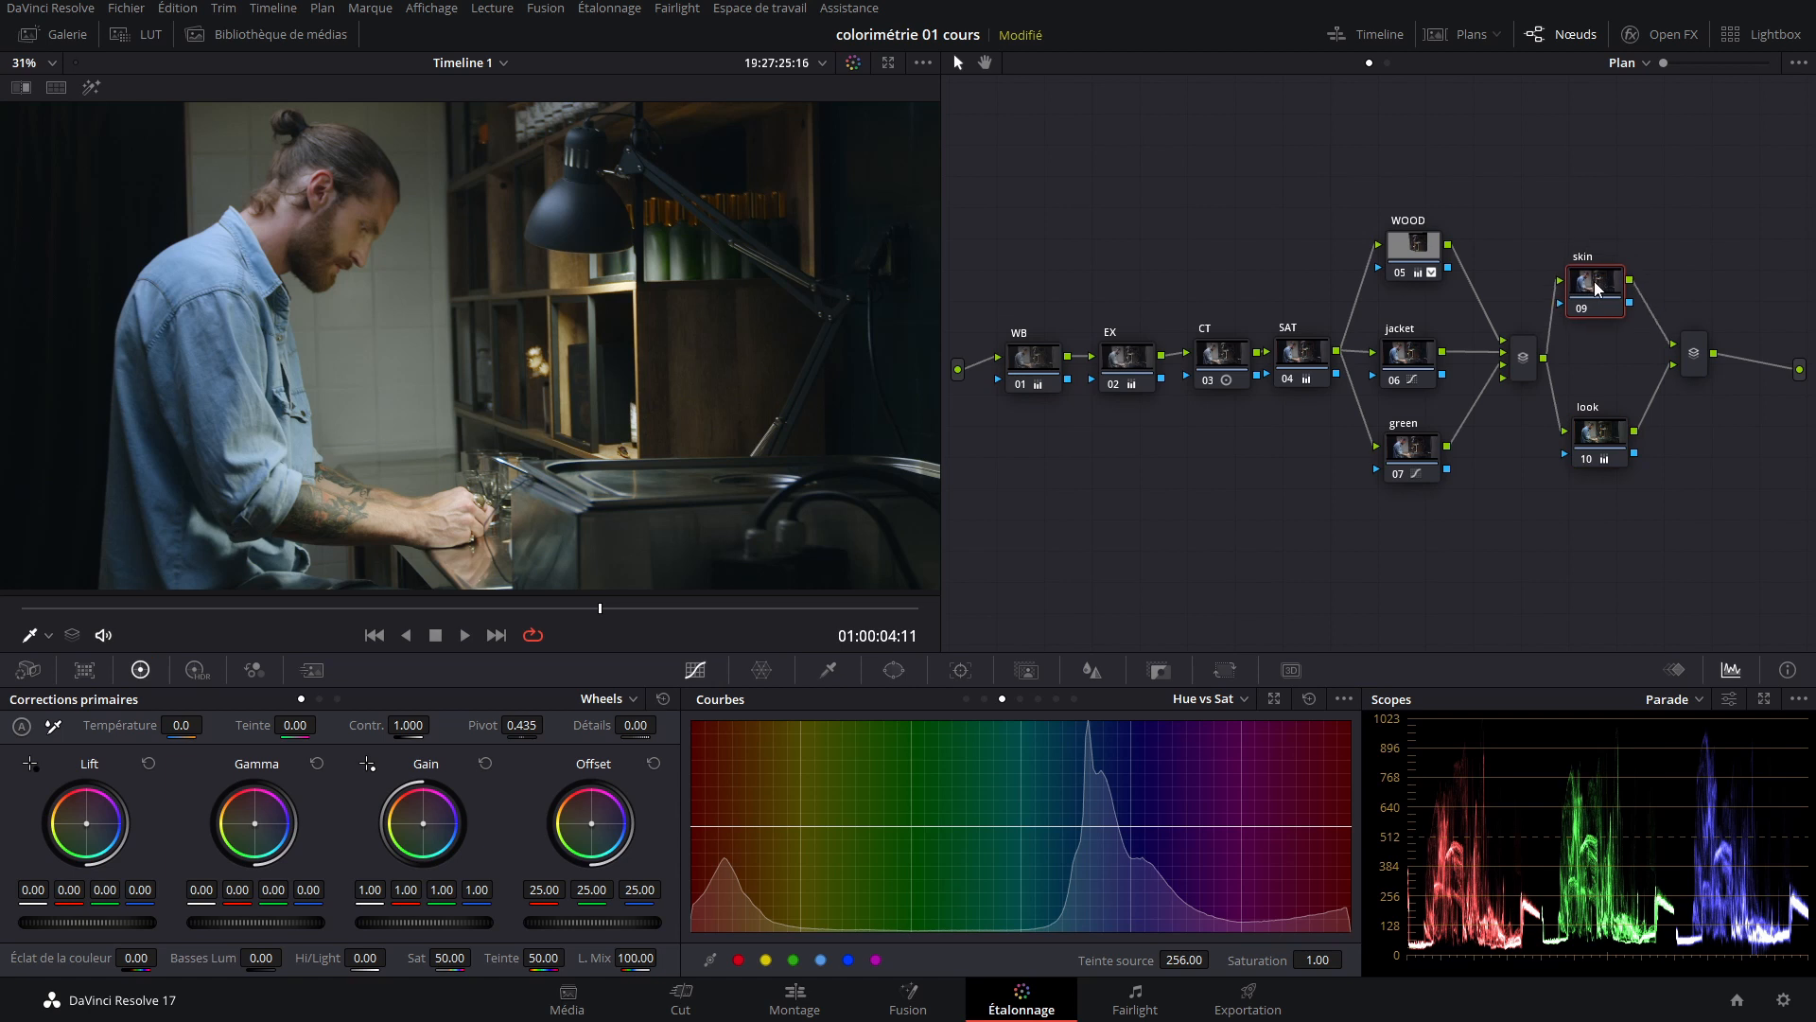
Sample the man's facial skin with the HSL qualifier on the skin node and highlight the resulting selection.
{"action": "left_click_drag", "start_coordinate": [1595, 447], "coordinate": [1594, 437]}
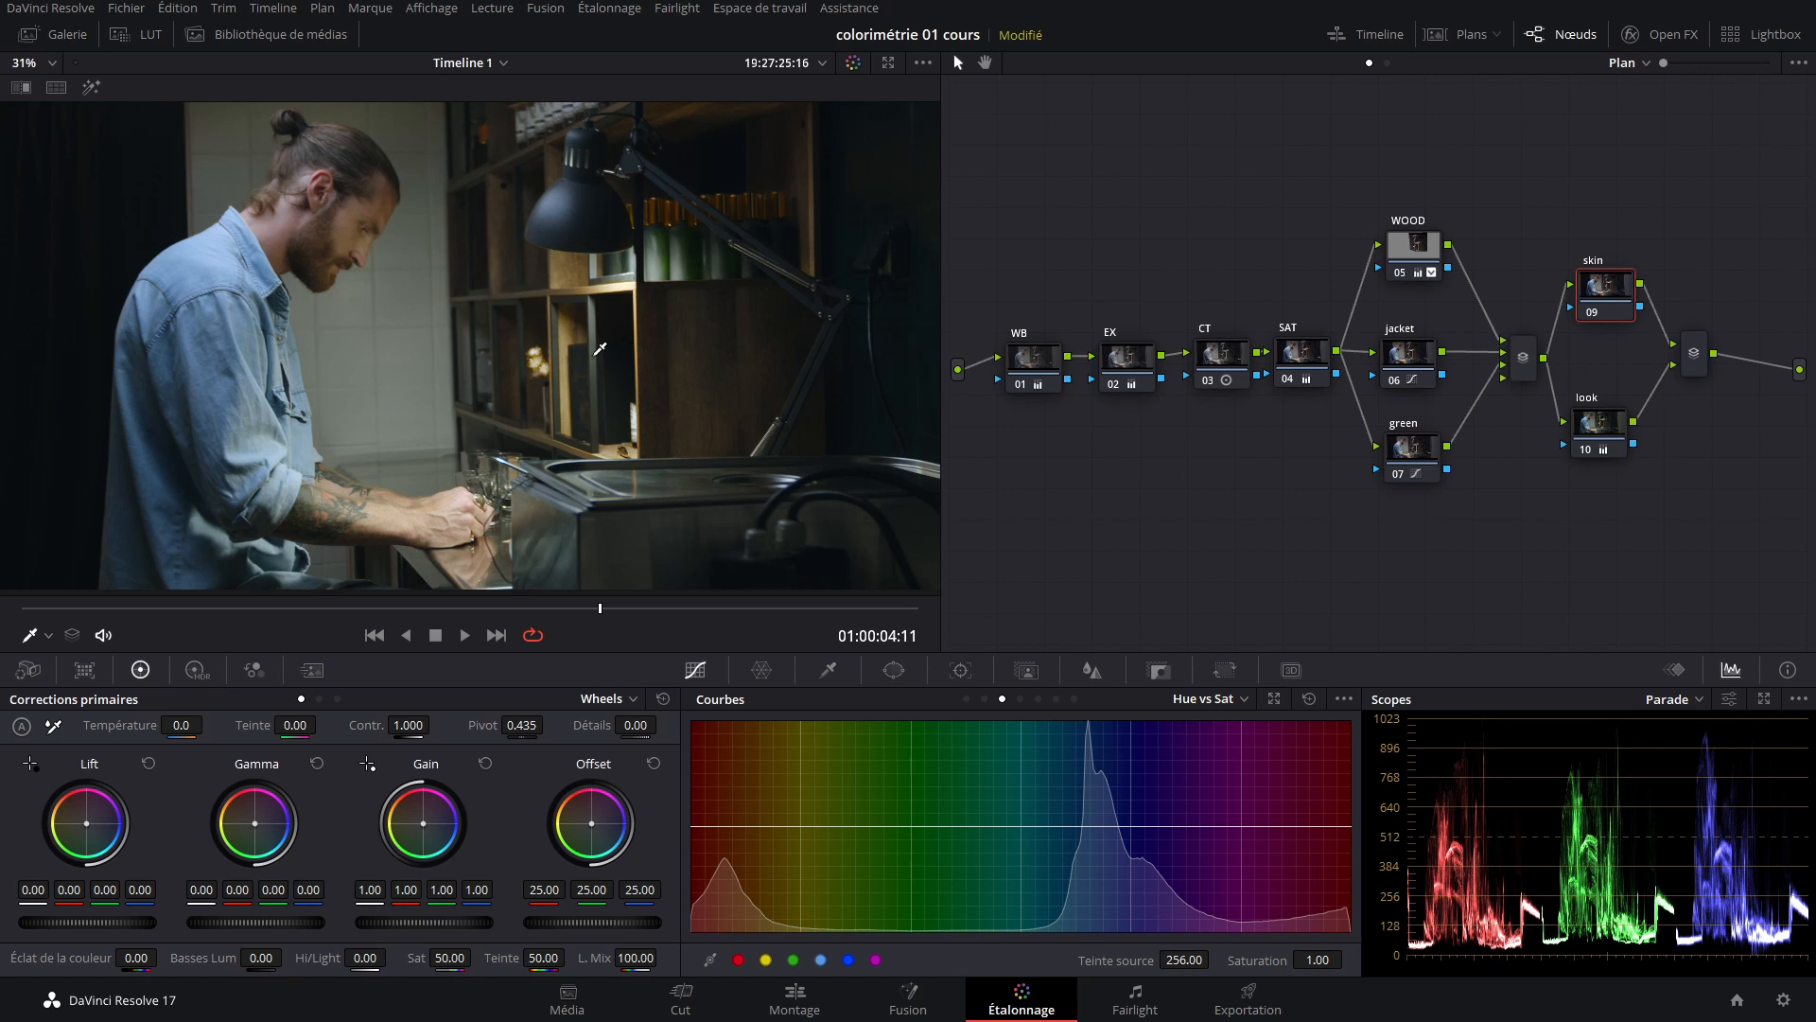
{"action": "left_click", "coordinate": [828, 670]}
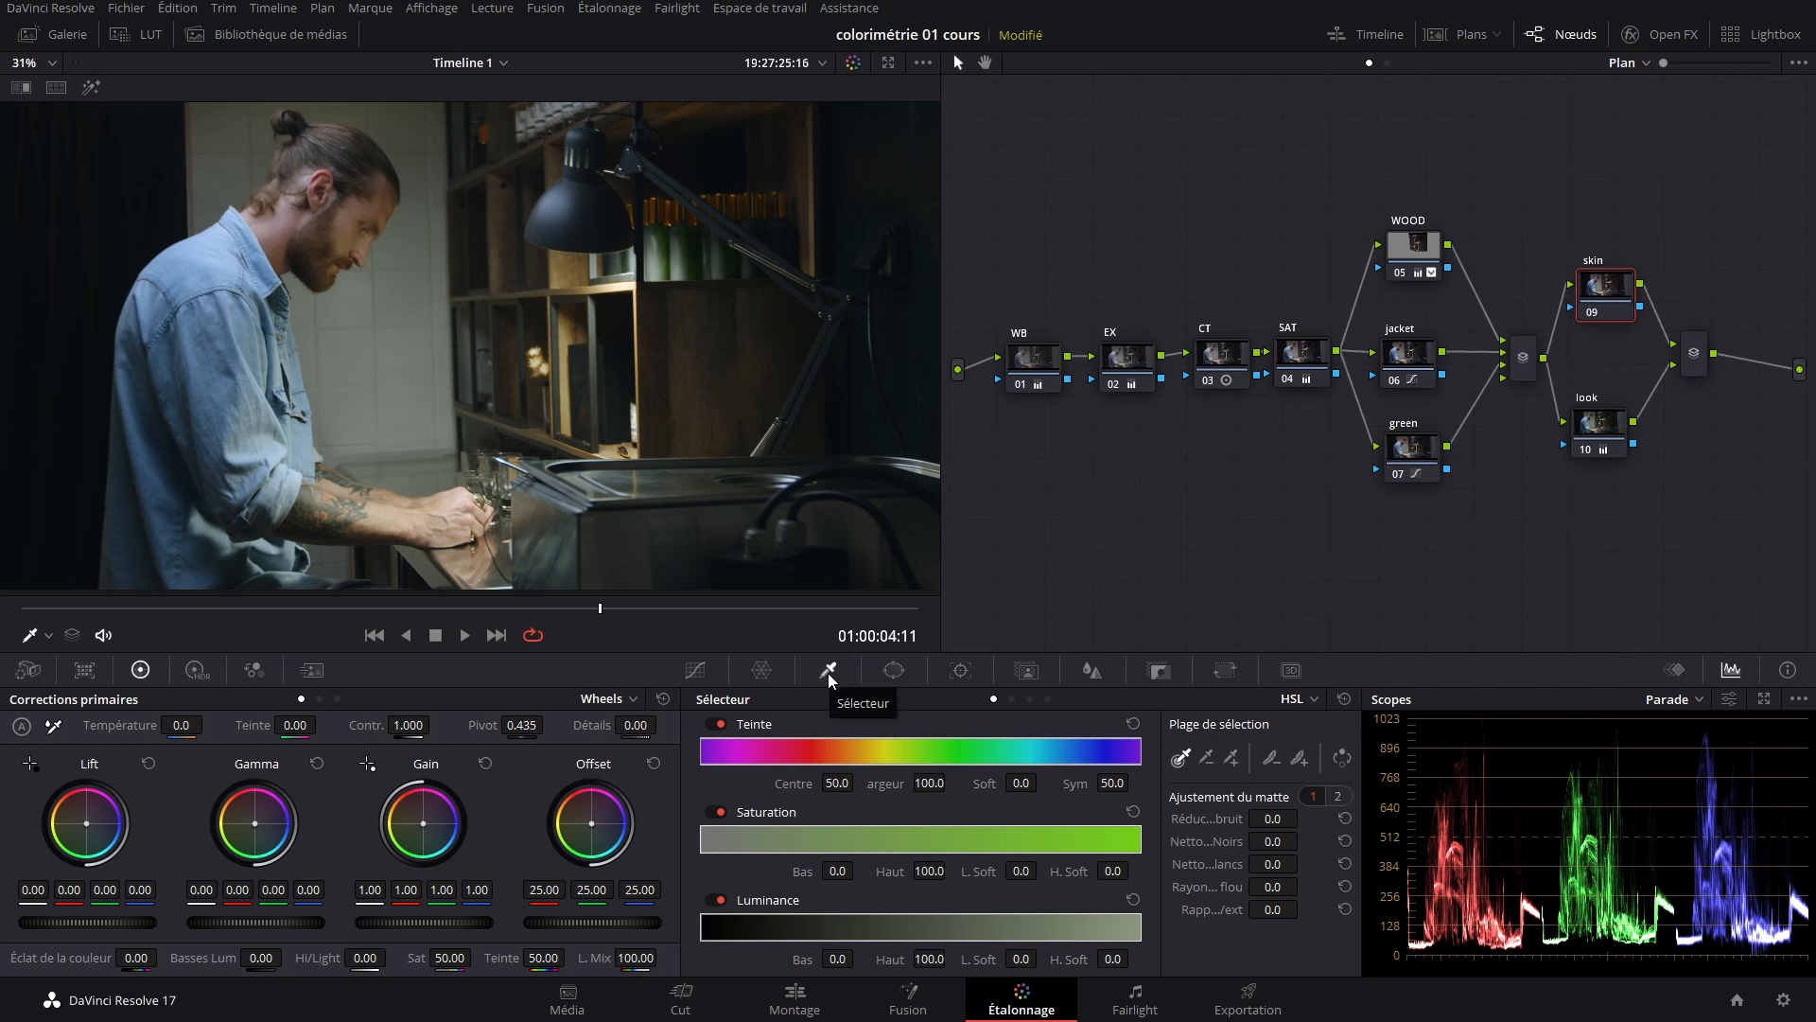
{"action": "scroll", "coordinate": [421, 358], "scroll_direction": "up", "scroll_amount": 2}
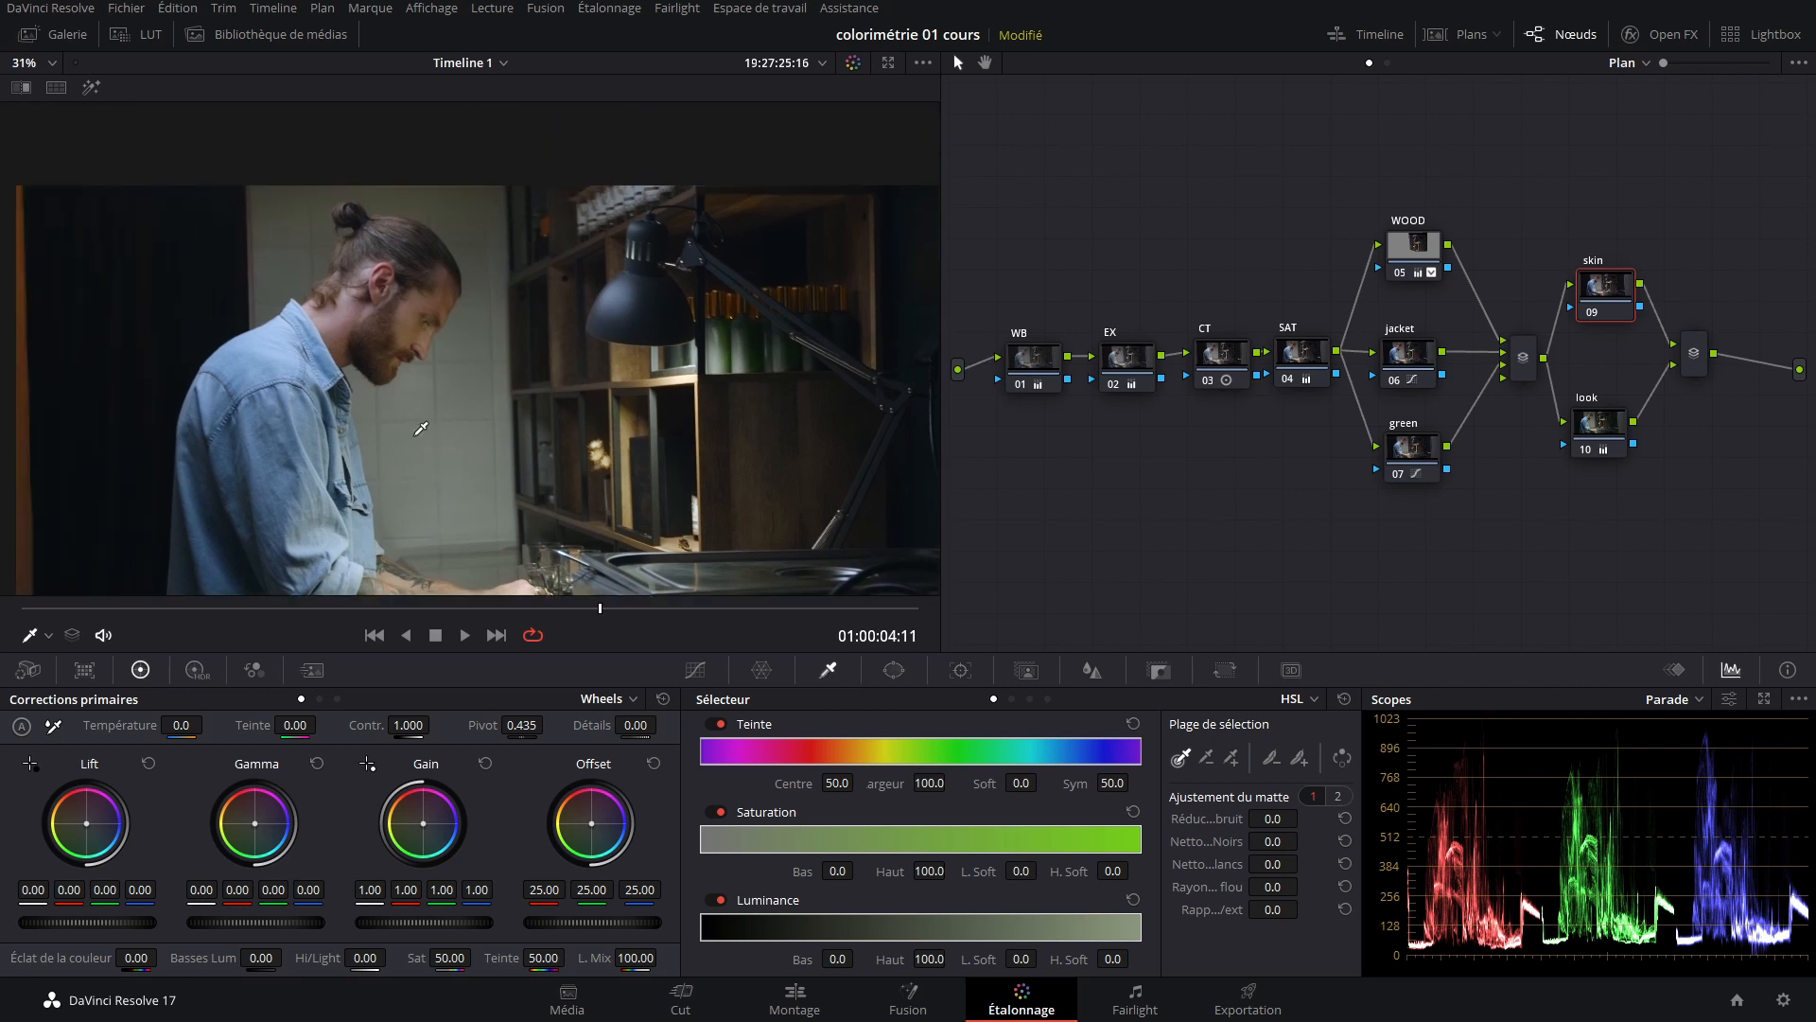
{"action": "scroll", "coordinate": [421, 357], "scroll_direction": "up", "scroll_amount": 3}
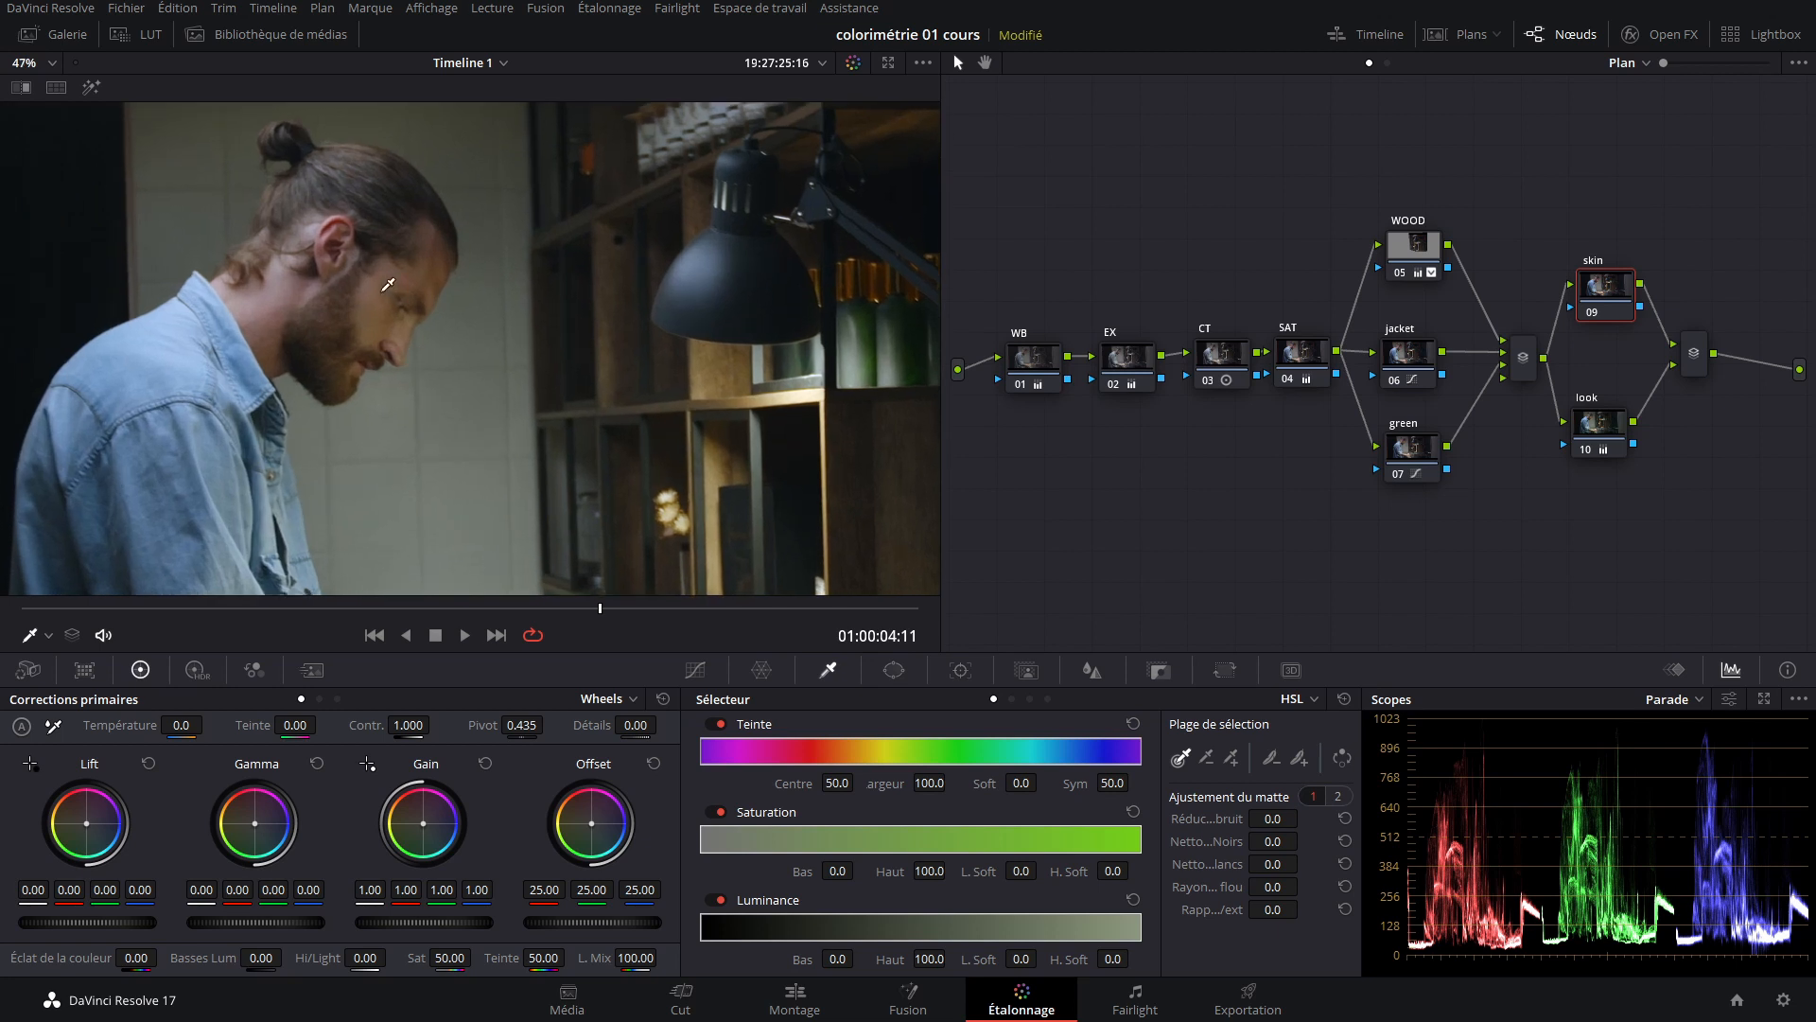
{"action": "left_click", "coordinate": [387, 285]}
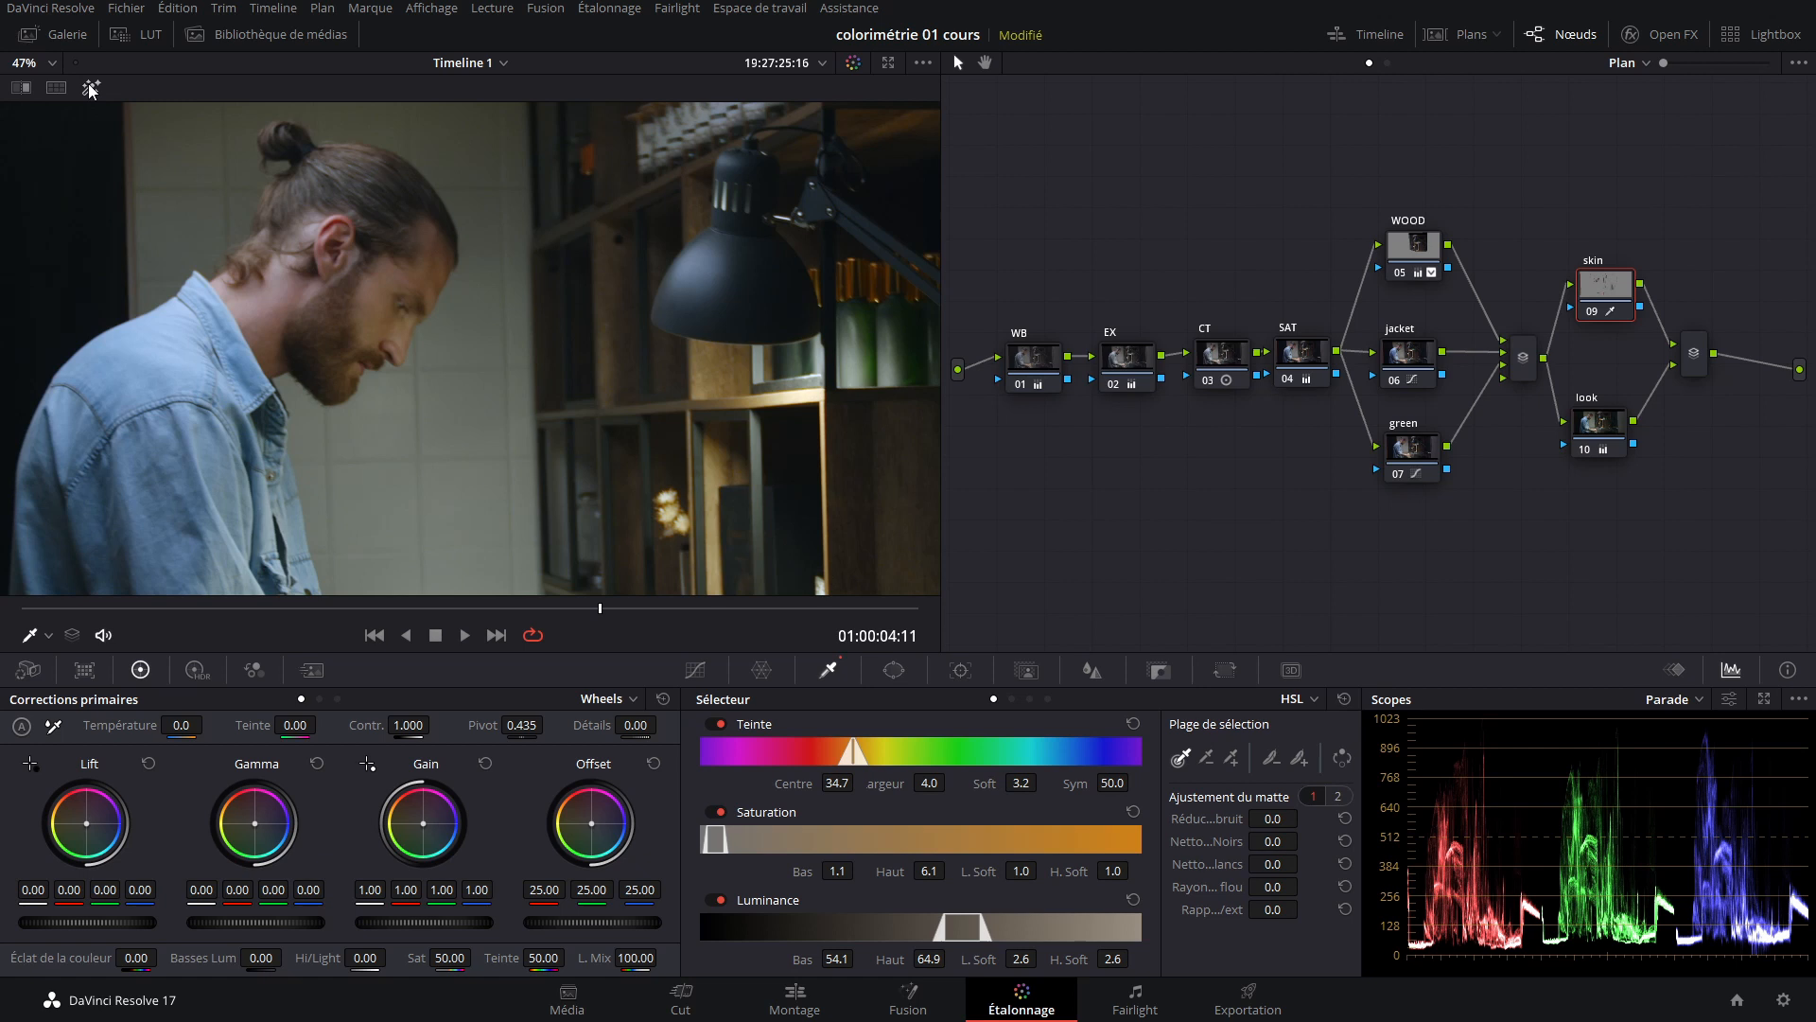
{"action": "left_click", "coordinate": [91, 87]}
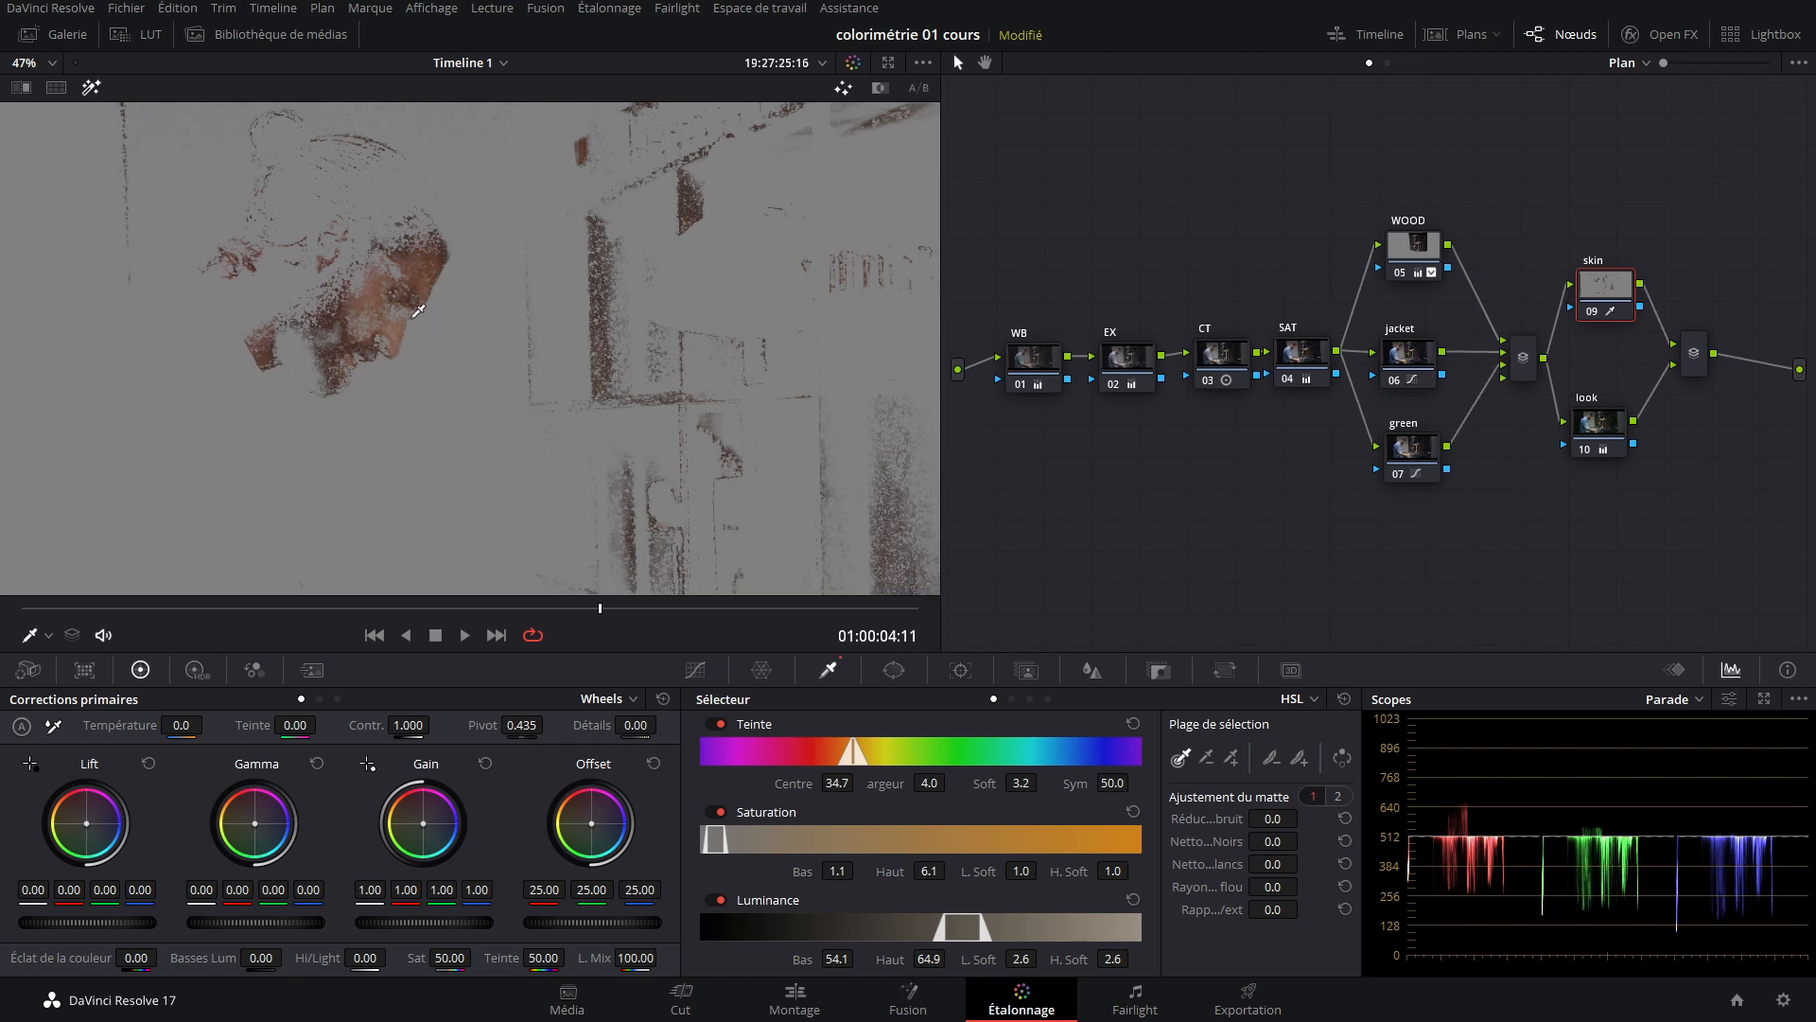
Set the skin qualifier's luminance range to 55.0 low and 72.5 high, checking both the face and hands.
{"action": "scroll", "coordinate": [430, 322], "scroll_direction": "down", "scroll_amount": 2}
{"action": "scroll", "coordinate": [398, 285], "scroll_direction": "down", "scroll_amount": 1}
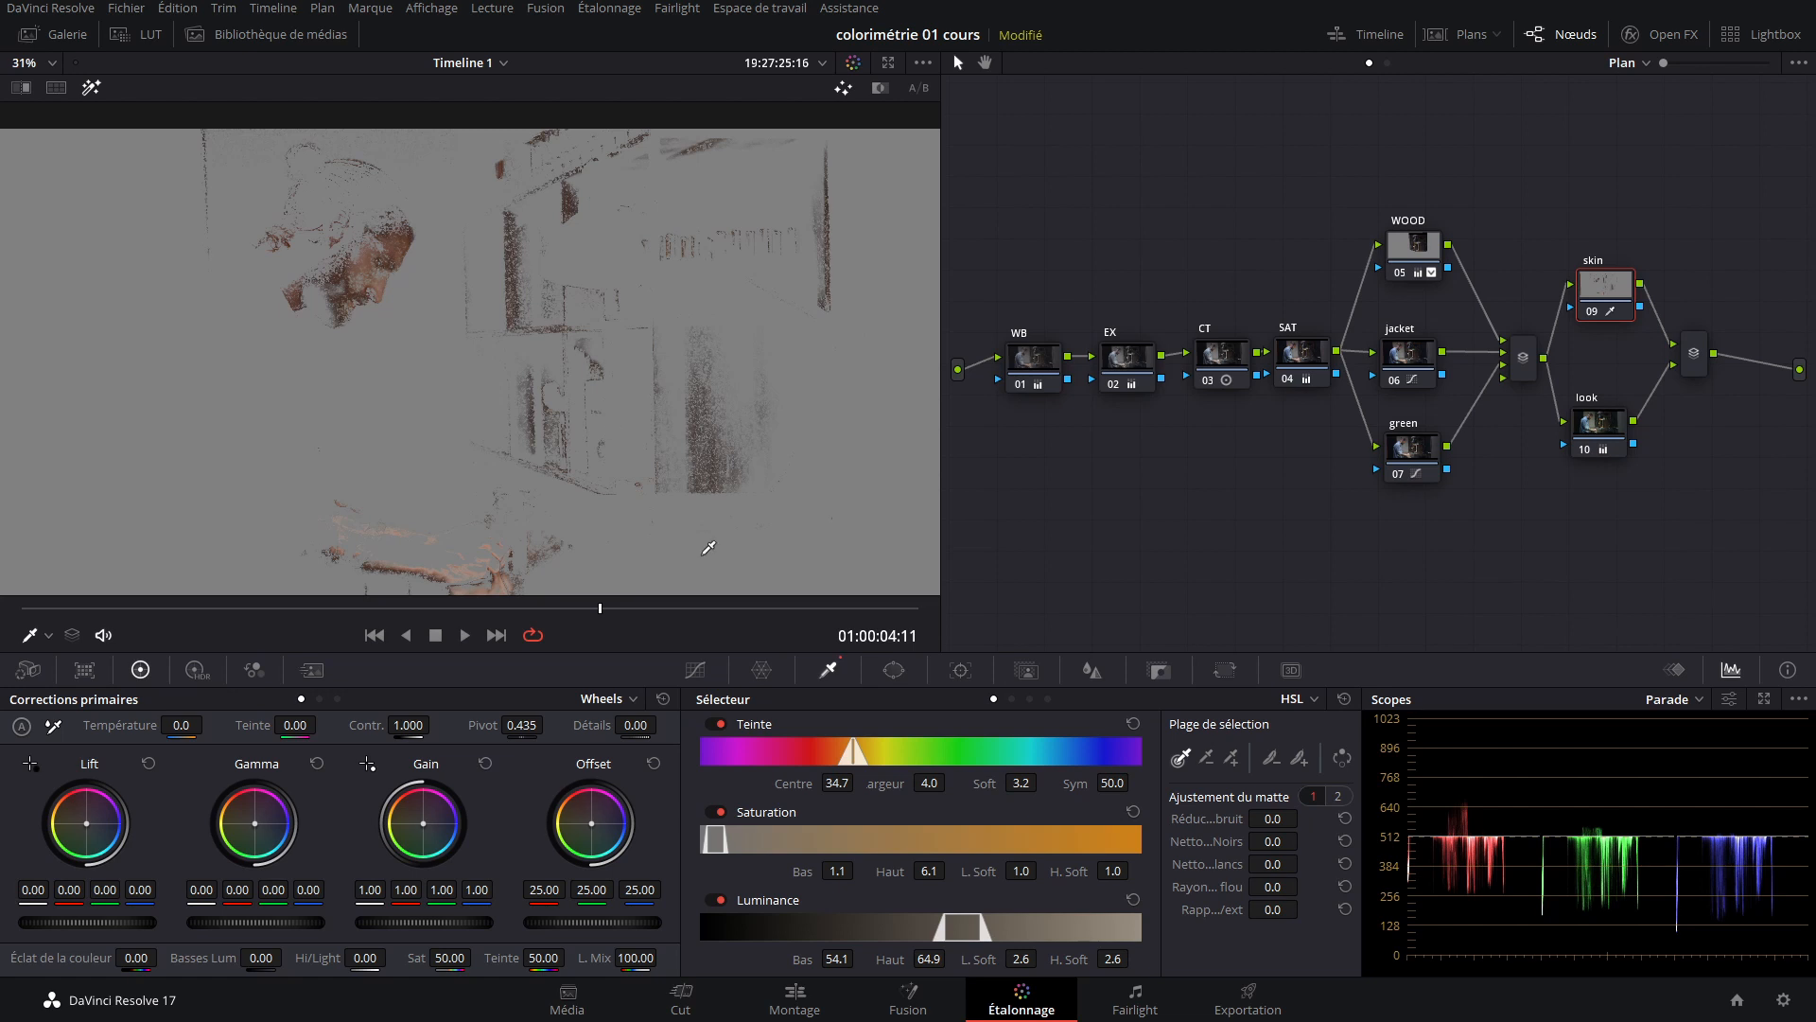
{"action": "left_click_drag", "start_coordinate": [492, 477], "coordinate": [531, 404]}
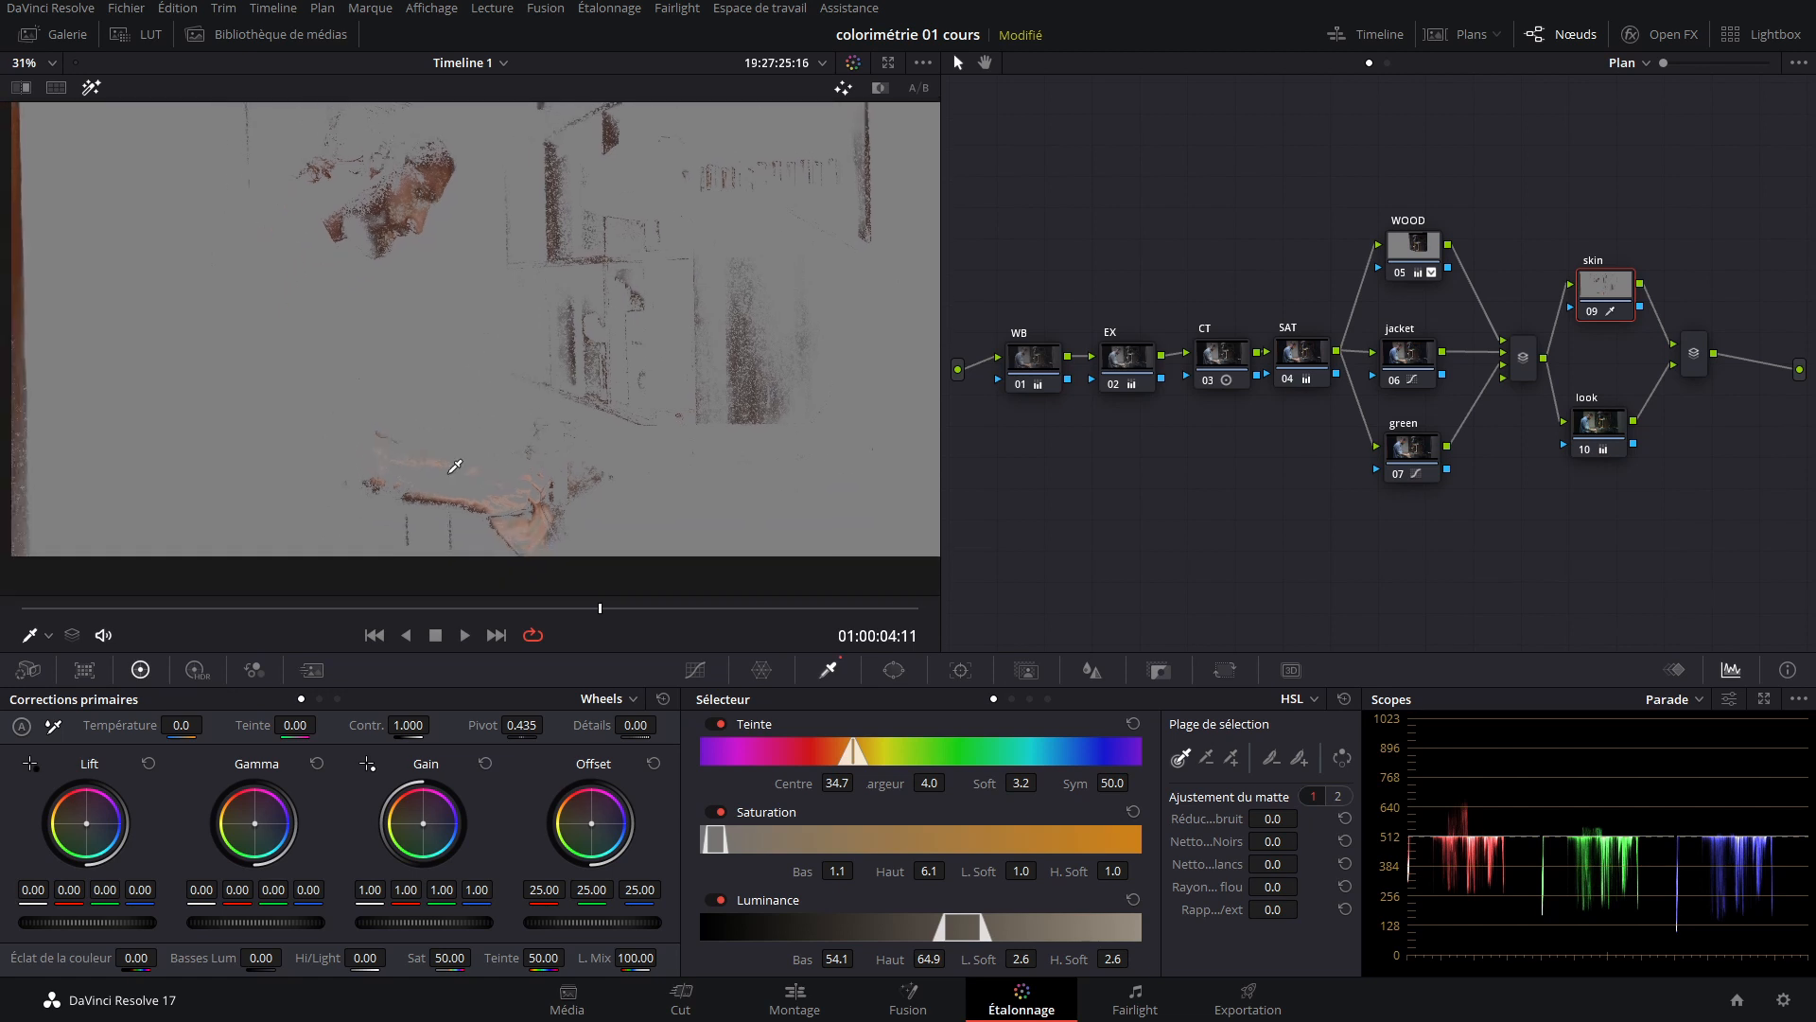
{"action": "left_click_drag", "start_coordinate": [927, 959], "coordinate": [951, 958]}
{"action": "left_click_drag", "start_coordinate": [837, 958], "coordinate": [859, 959]}
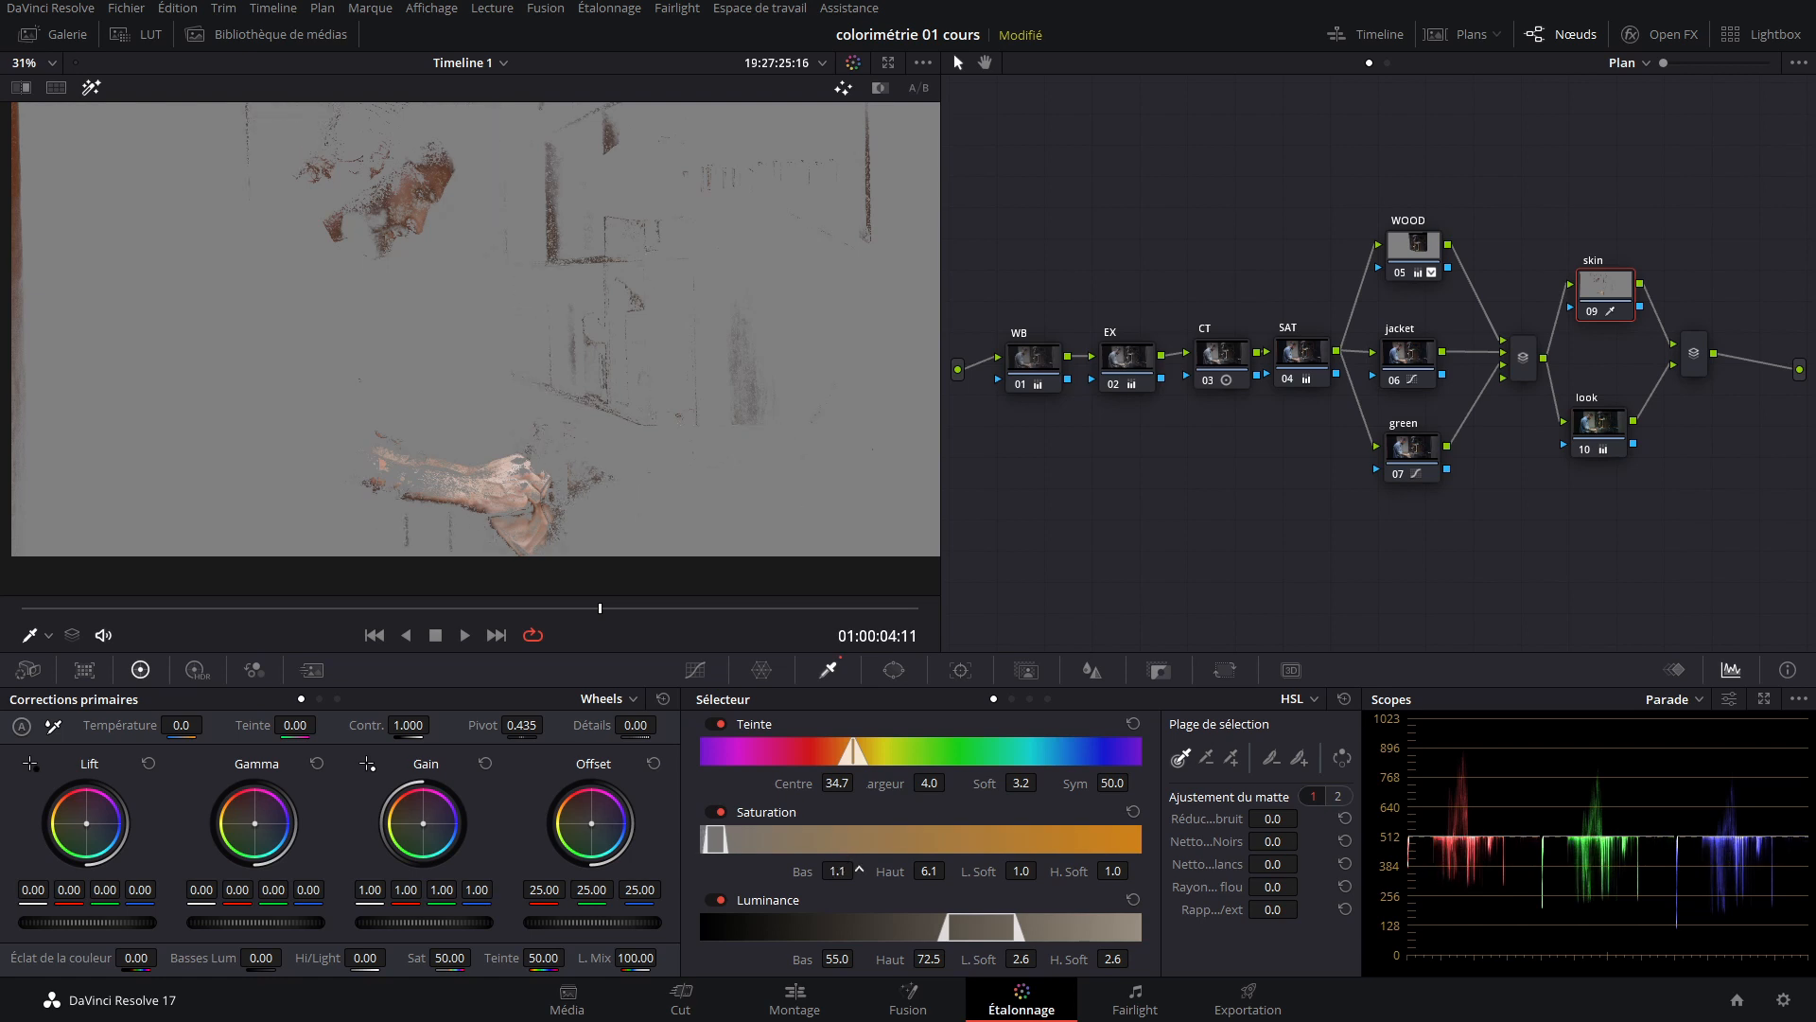
Set the skin qualifier's saturation range to 2.4 low and 11.3 high, and its hue width to 7.5.
{"action": "left_click_drag", "start_coordinate": [859, 869], "coordinate": [859, 869]}
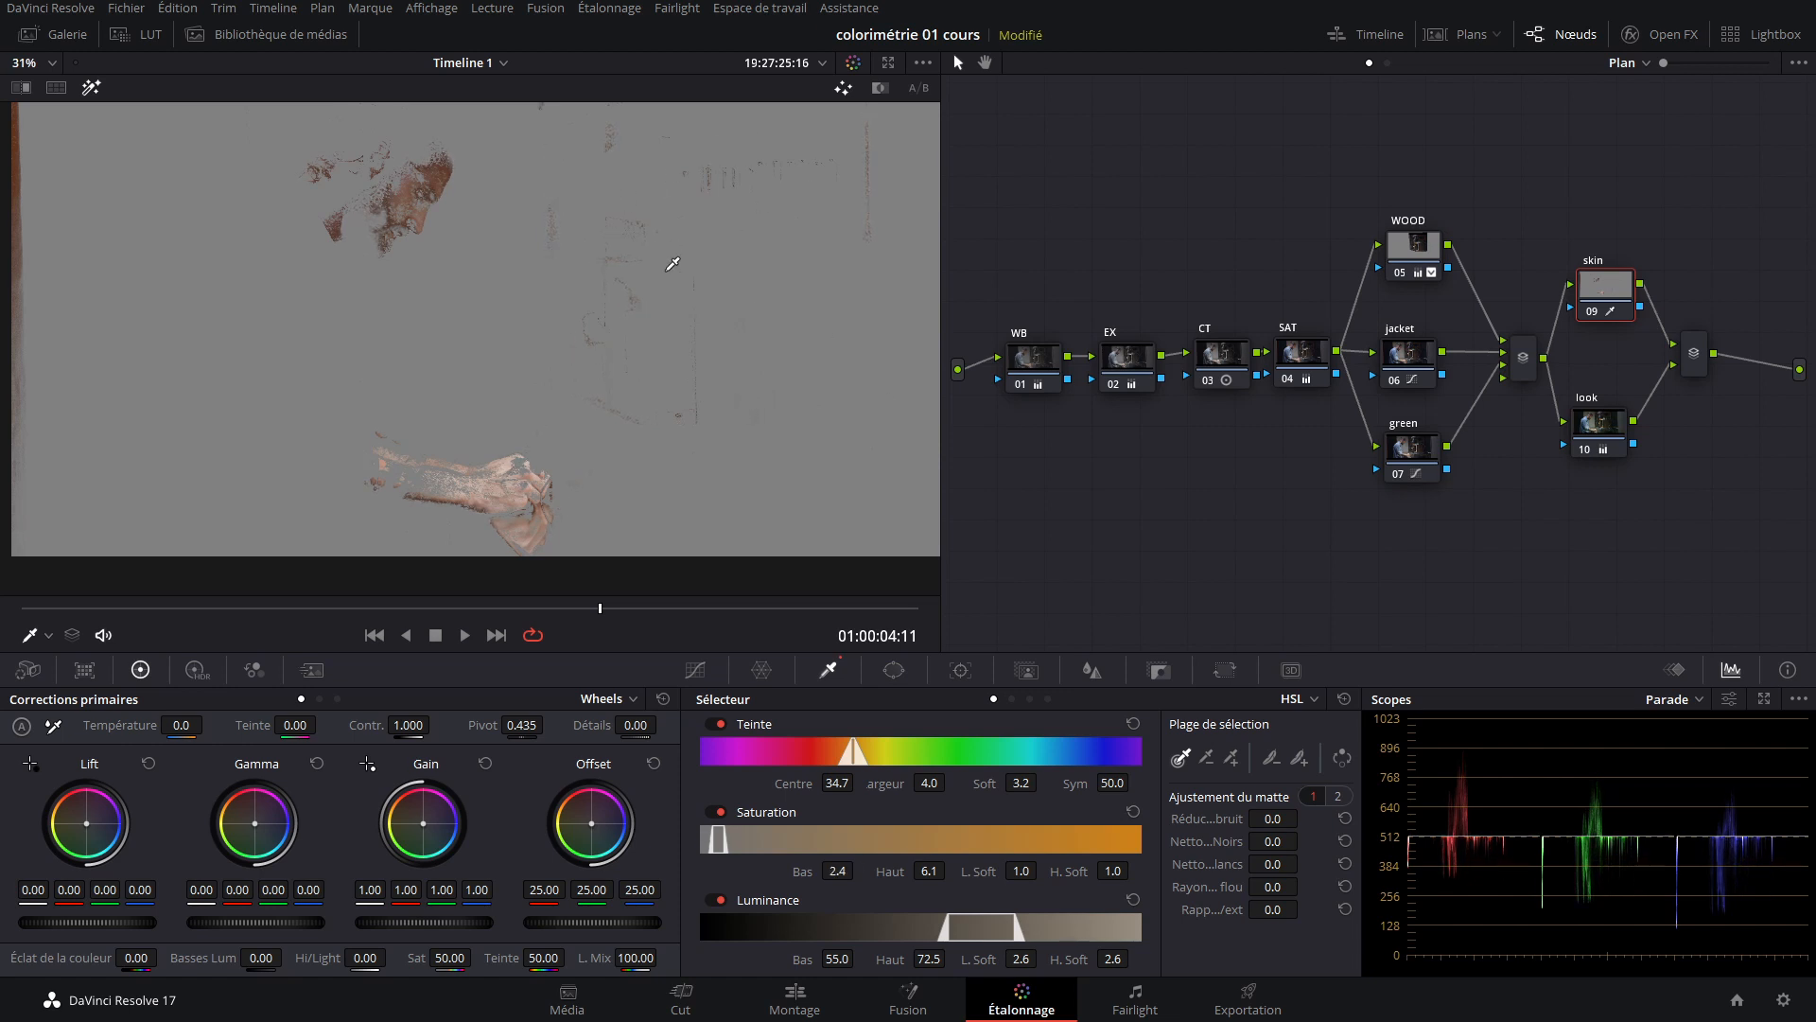
{"action": "left_click_drag", "start_coordinate": [929, 870], "coordinate": [950, 869]}
{"action": "left_click_drag", "start_coordinate": [929, 783], "coordinate": [951, 782]}
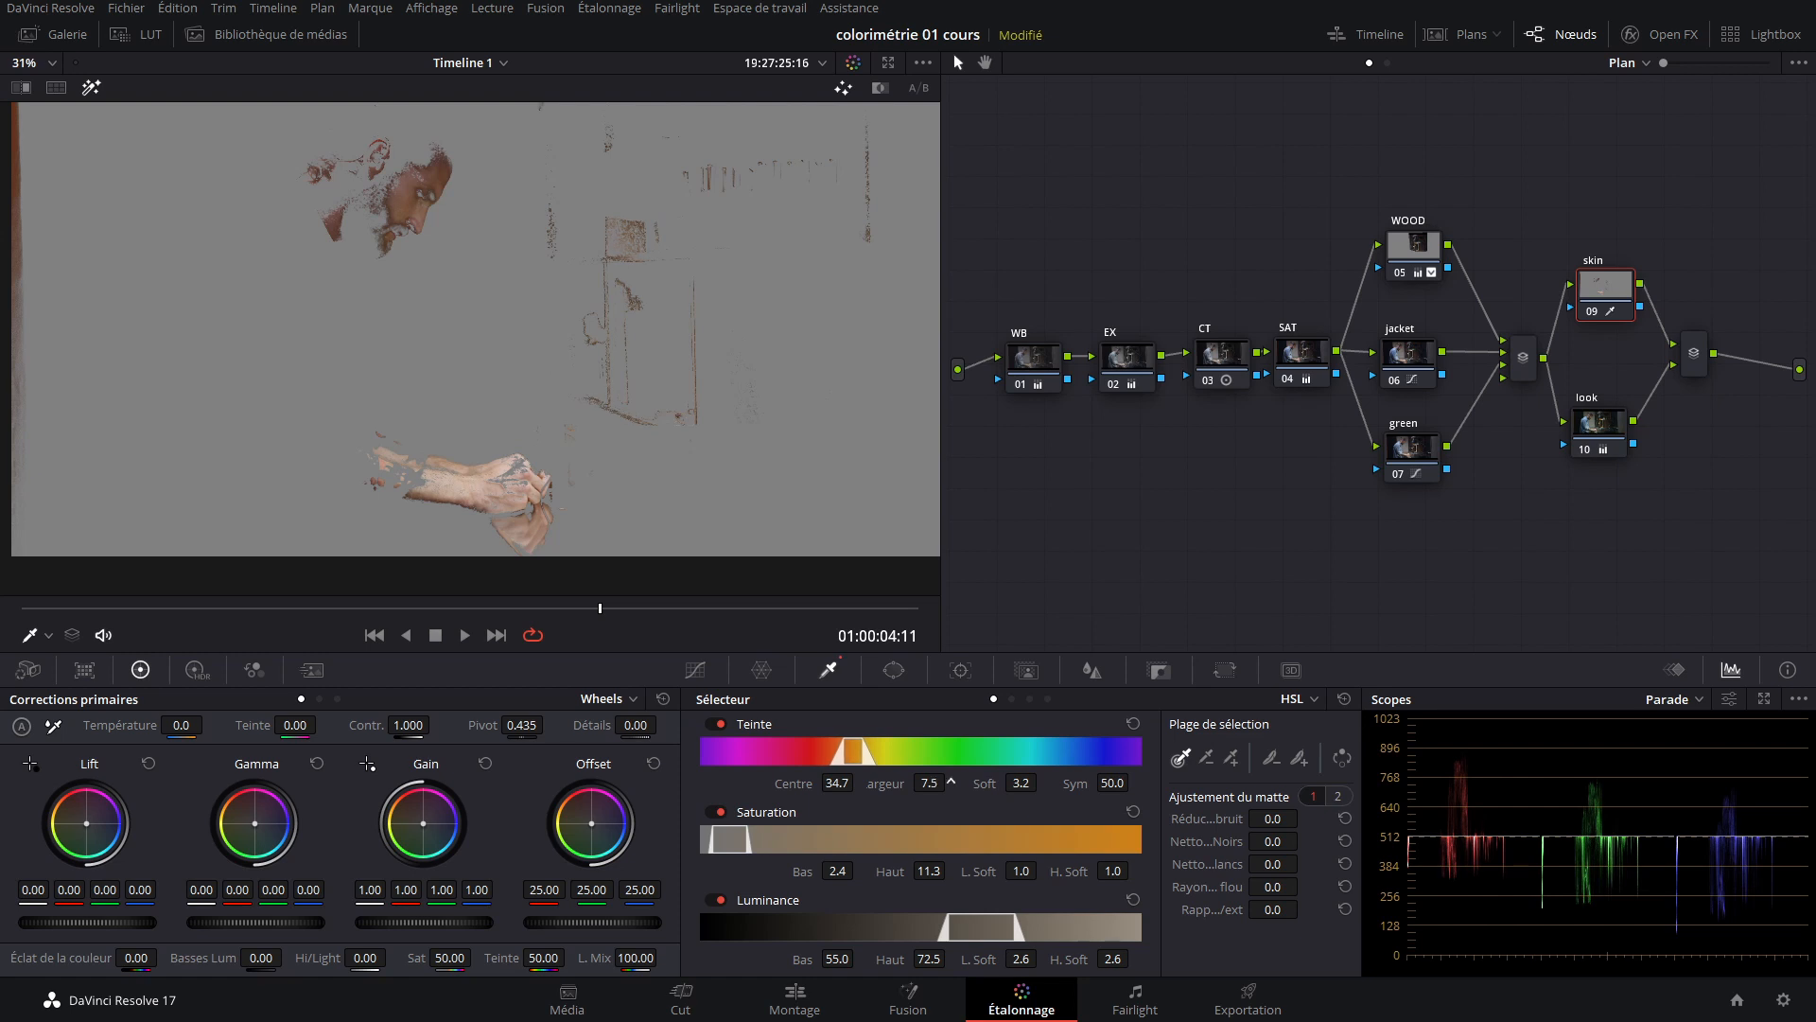
Refine the skin matte with a hue width of 9.7, clean black 11.3, clean white 12.2 and blur radius 30.6.
{"action": "scroll", "coordinate": [482, 427], "scroll_direction": "up", "scroll_amount": 3}
{"action": "scroll", "coordinate": [482, 427], "scroll_direction": "down", "scroll_amount": 2}
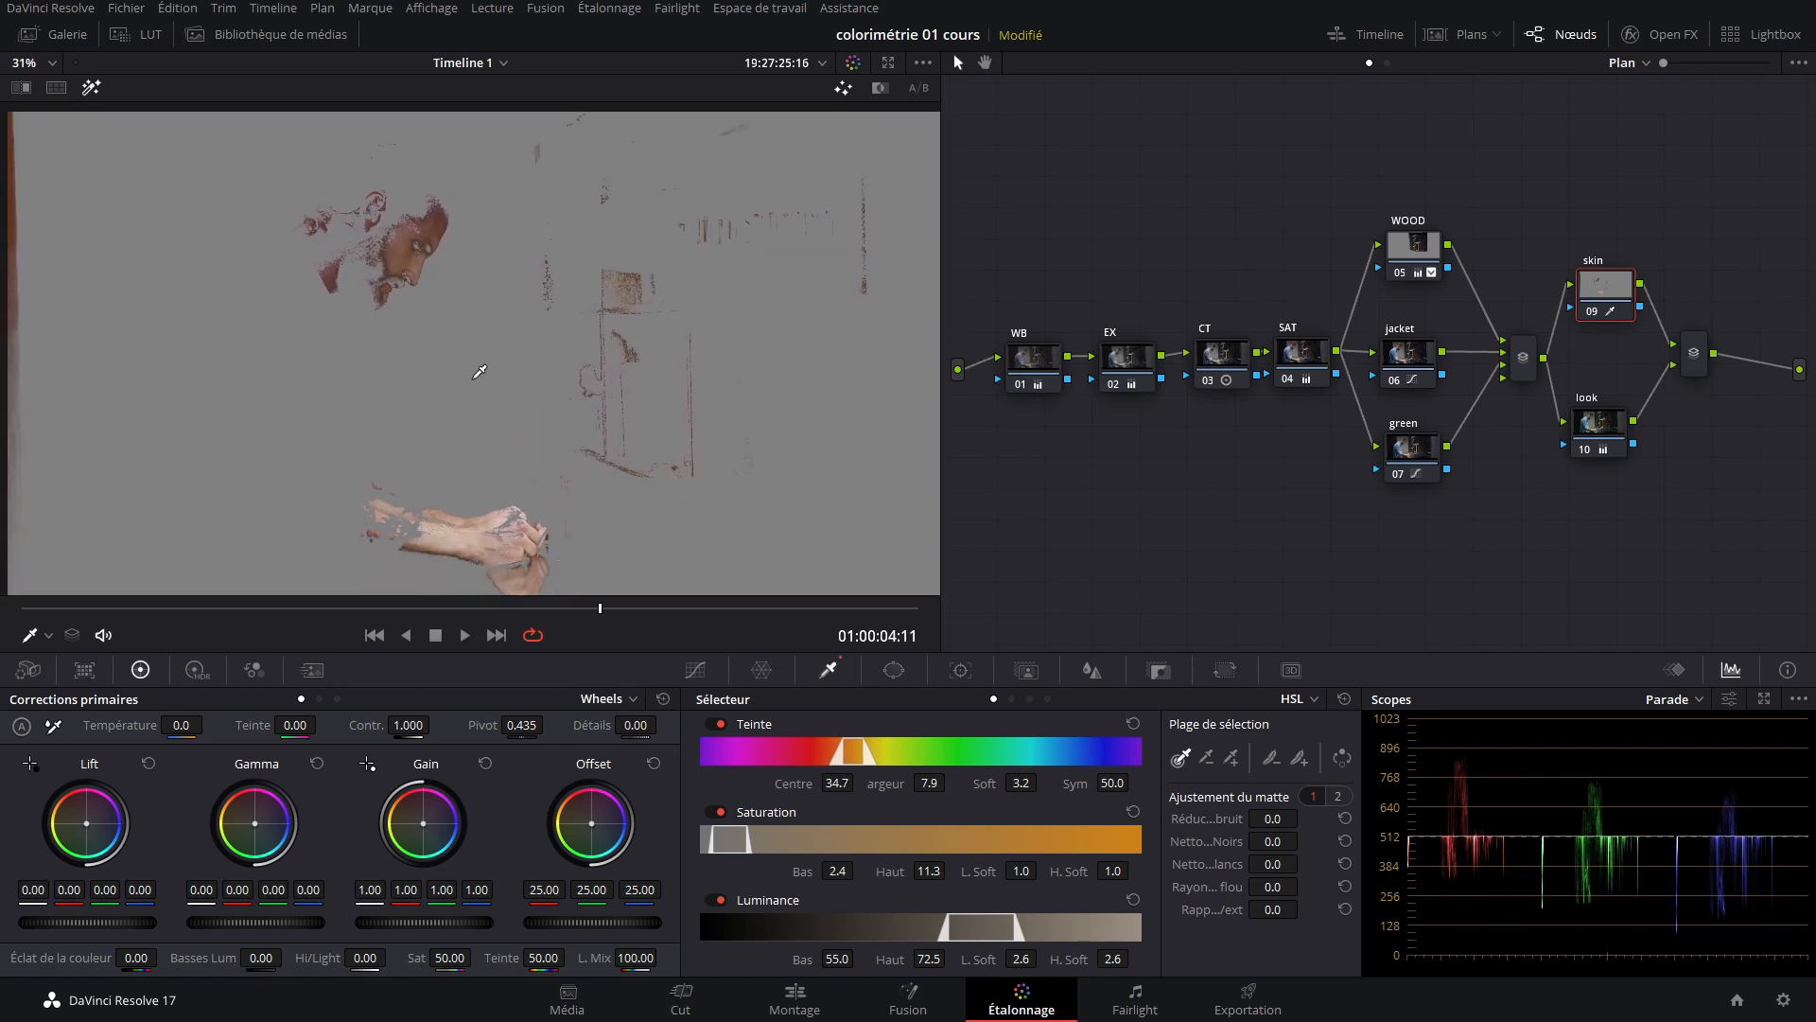
{"action": "scroll", "coordinate": [417, 227], "scroll_direction": "up", "scroll_amount": 2}
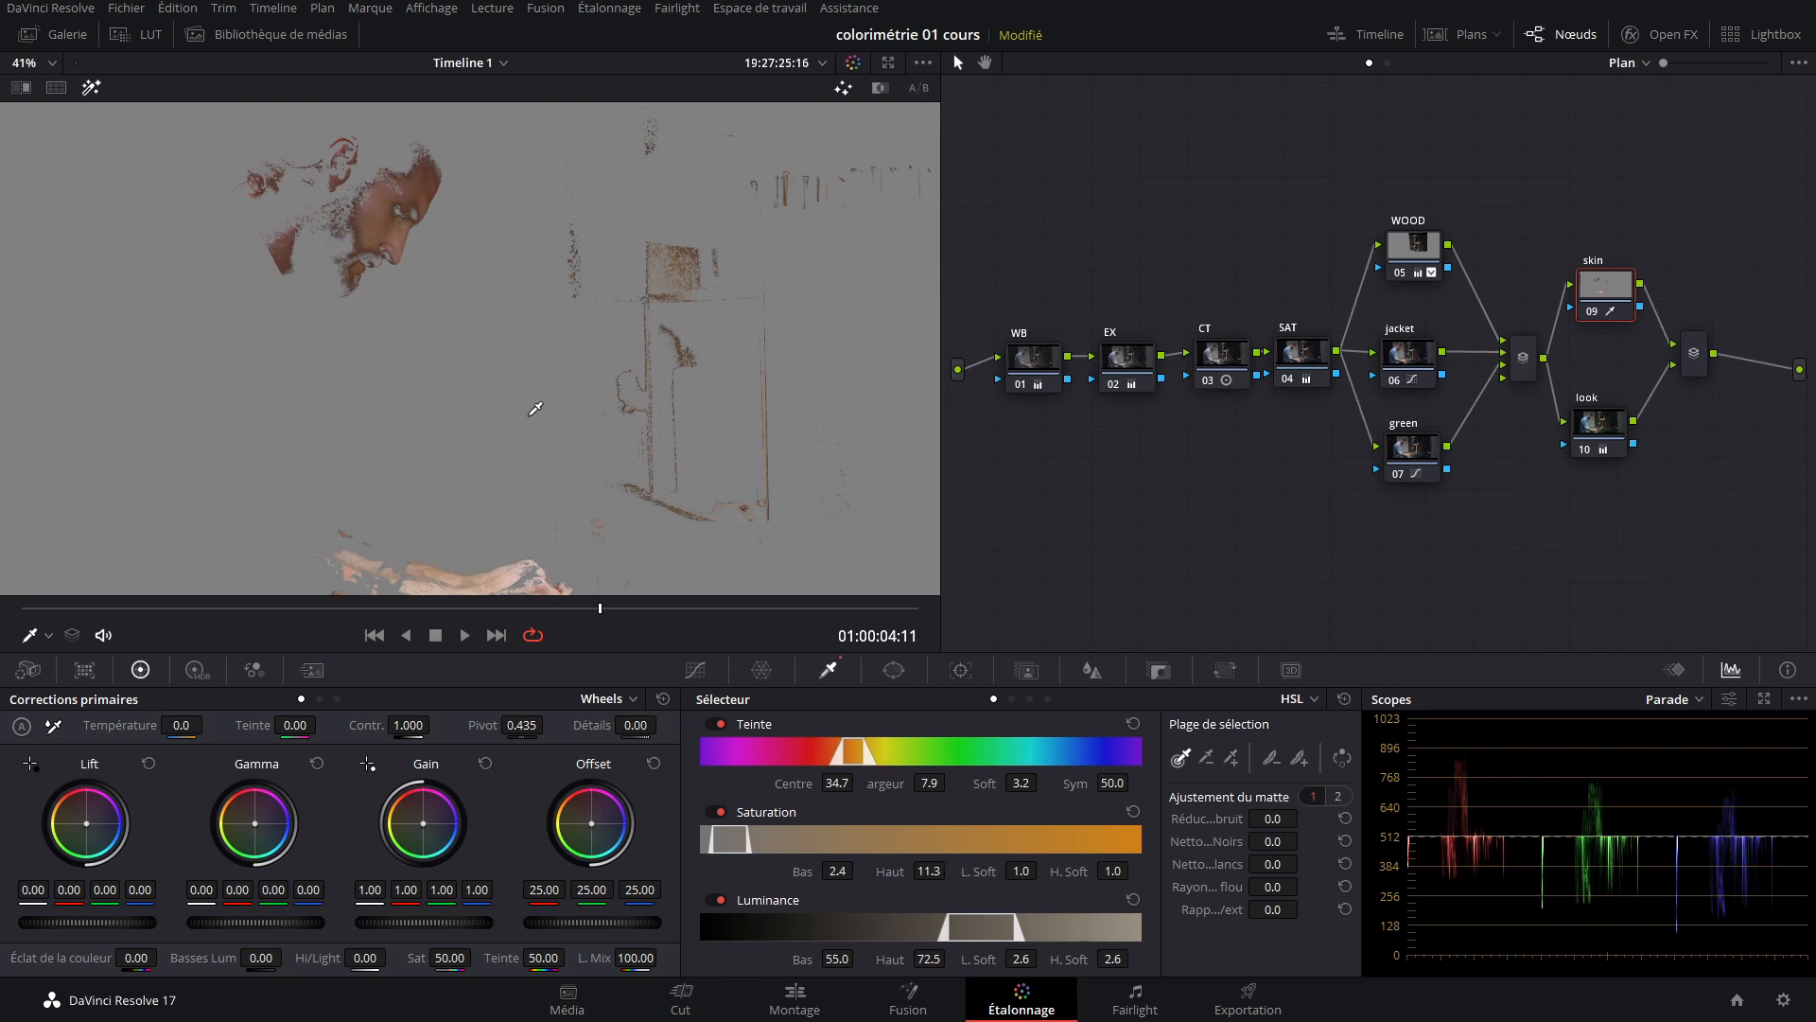
{"action": "scroll", "coordinate": [599, 459], "scroll_direction": "down", "scroll_amount": 2}
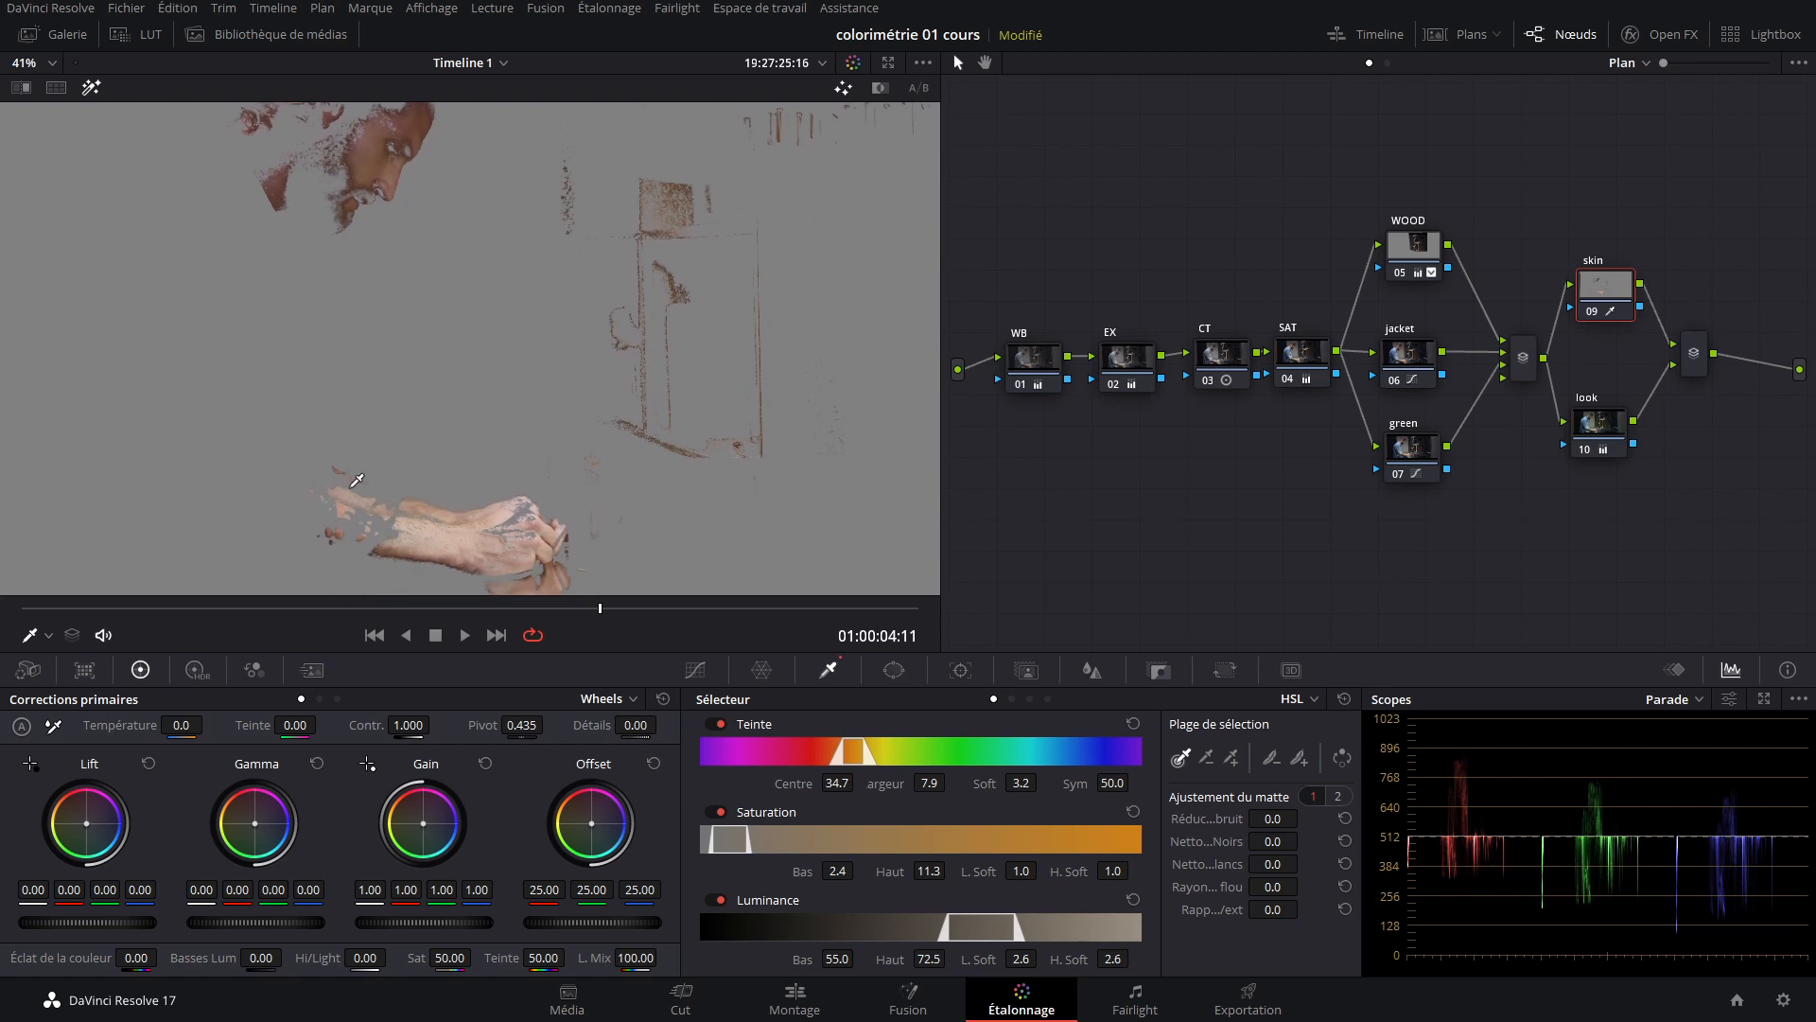
{"action": "scroll", "coordinate": [617, 484], "scroll_direction": "up", "scroll_amount": 3}
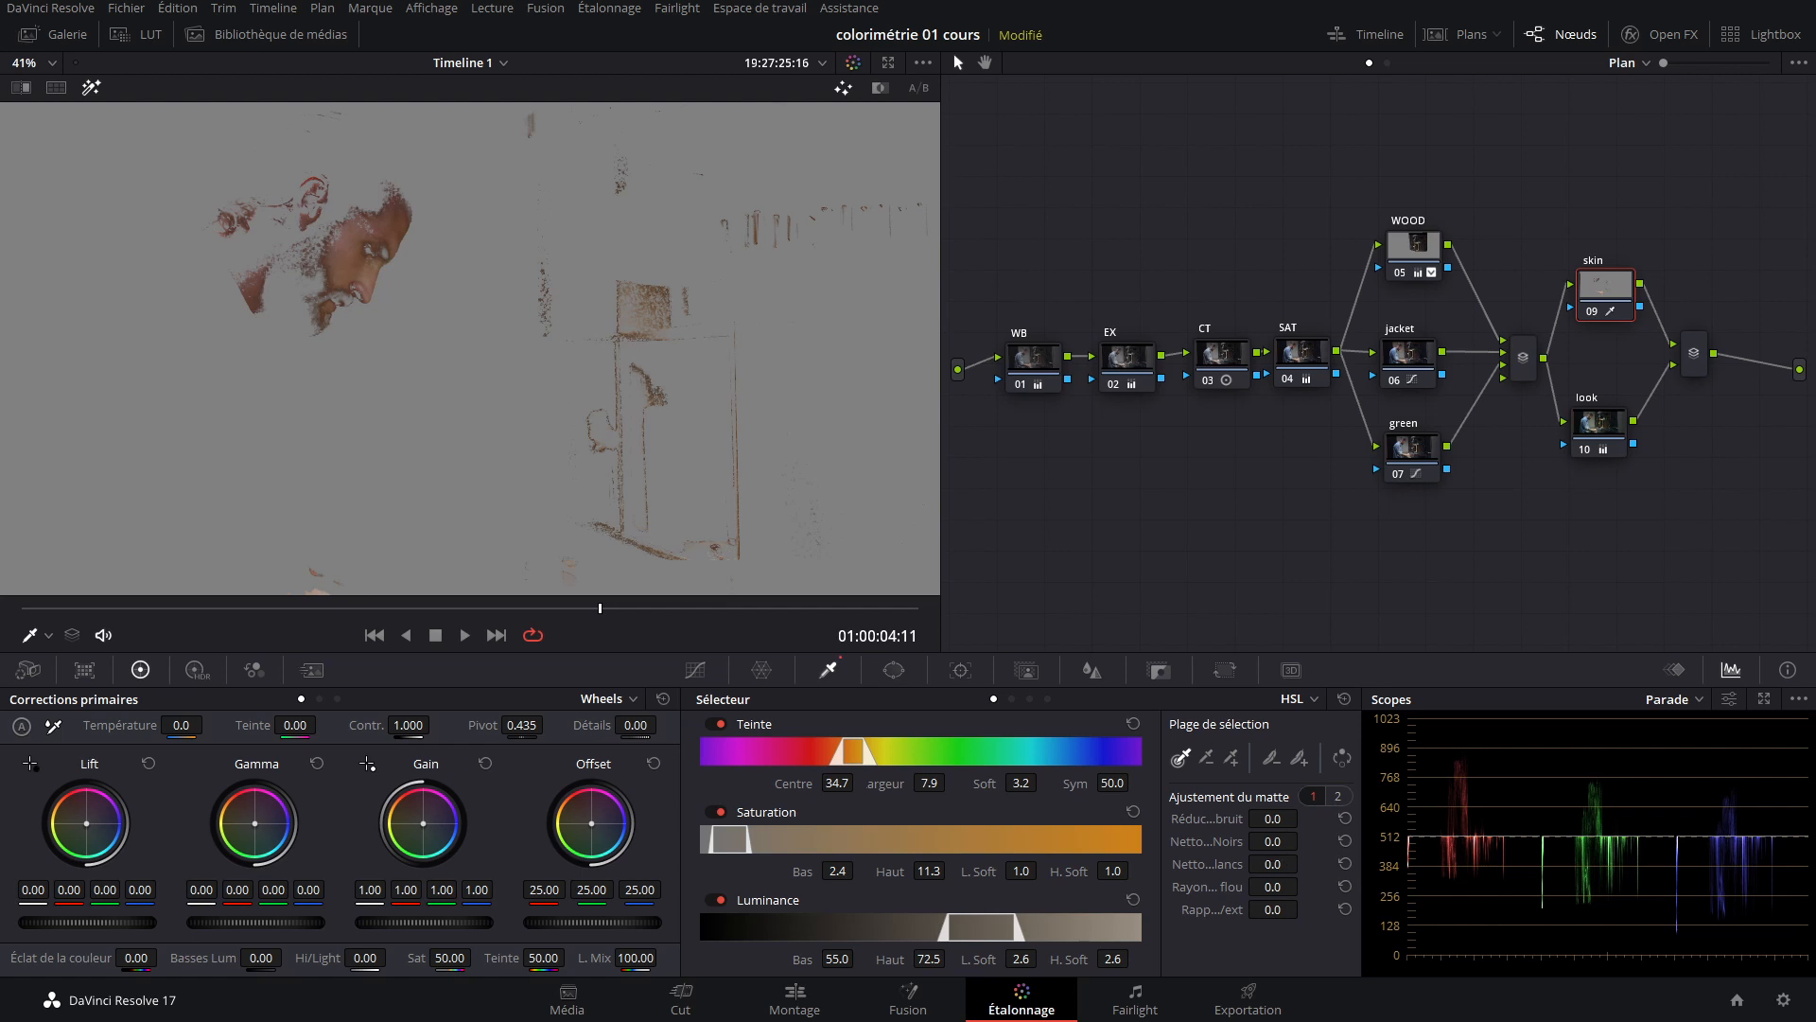
{"action": "left_click_drag", "start_coordinate": [1272, 863], "coordinate": [1307, 862]}
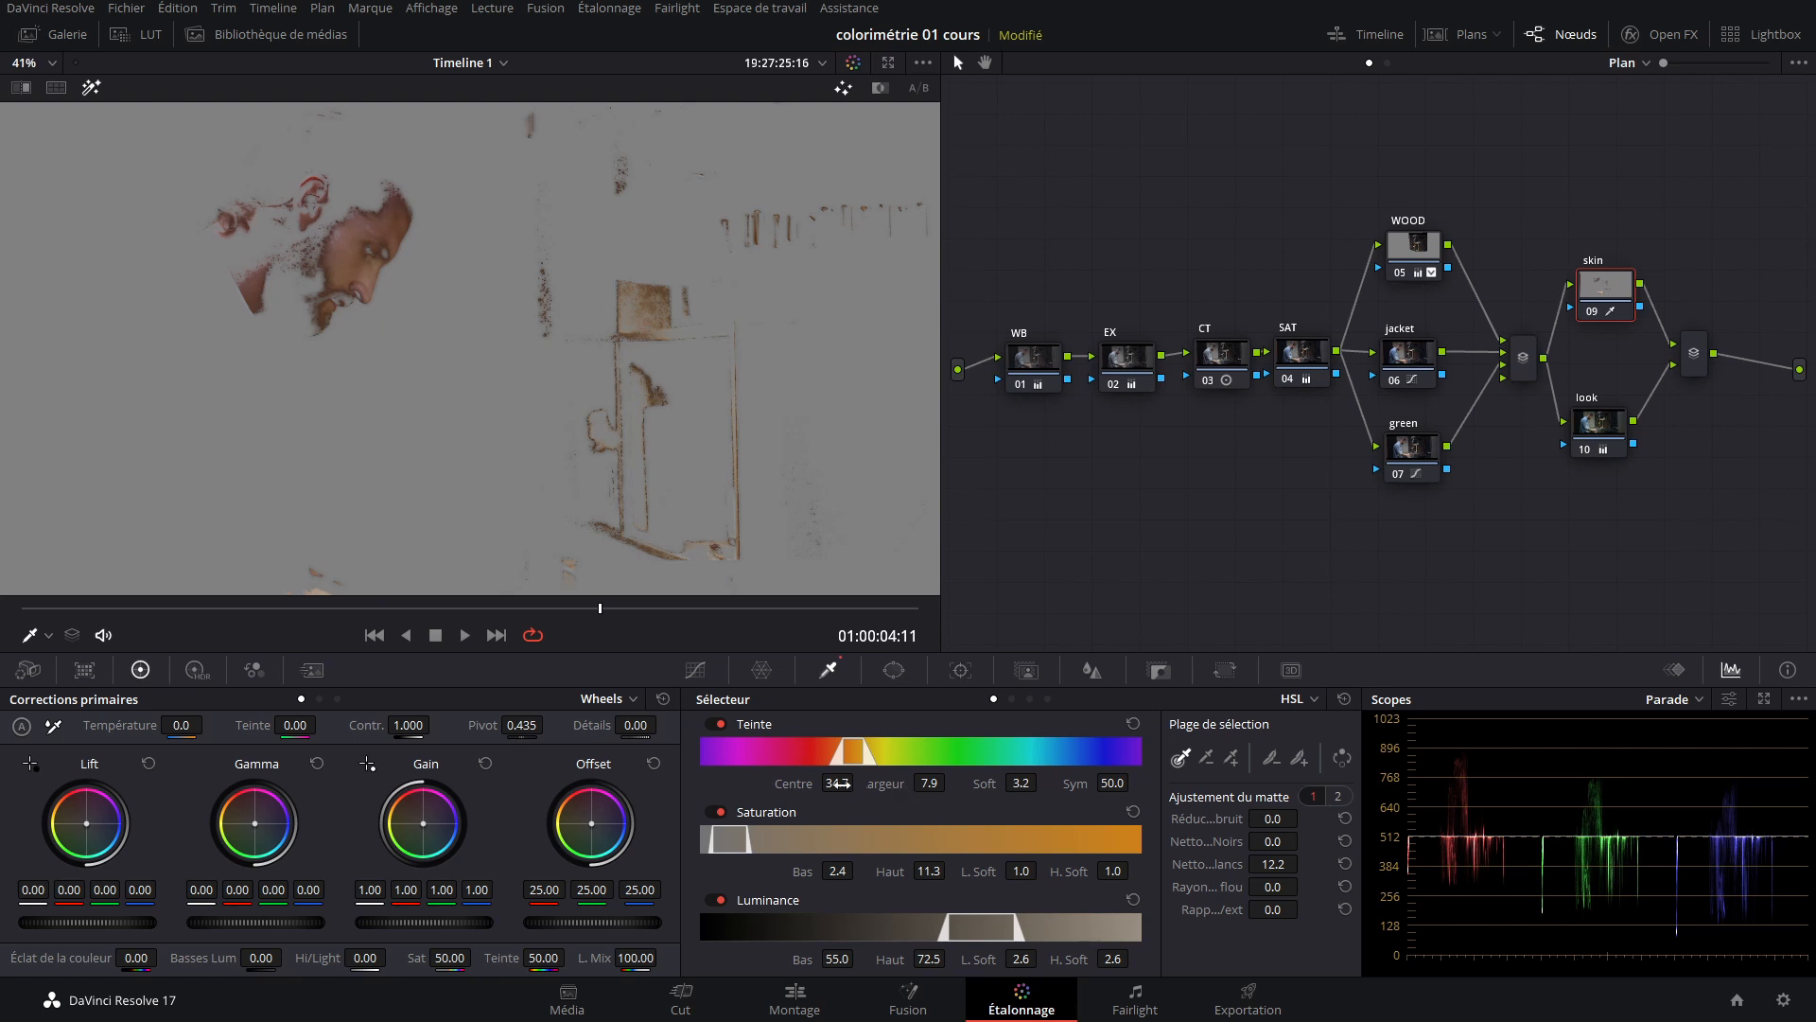
{"action": "left_click_drag", "start_coordinate": [929, 782], "coordinate": [954, 782]}
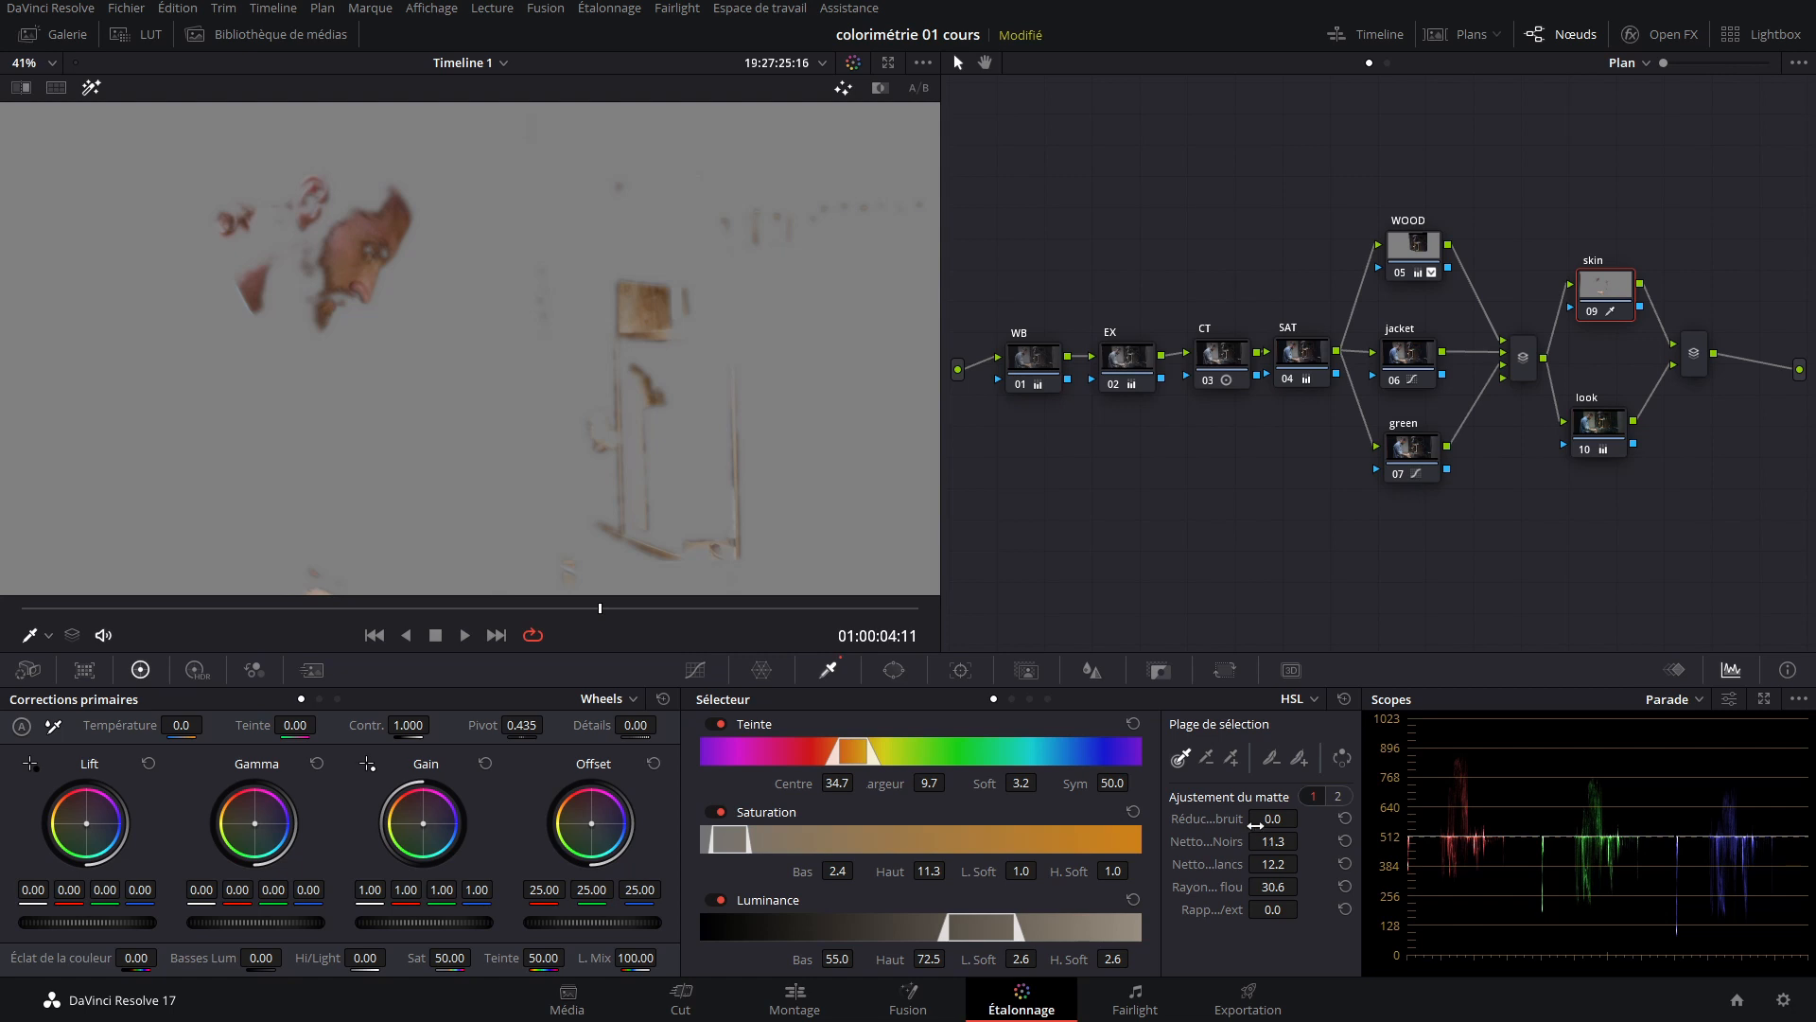
Check the skin selection at several frames of the clip and set the matte's noise reduction to 15.2.
{"action": "left_click_drag", "start_coordinate": [594, 611], "coordinate": [136, 622]}
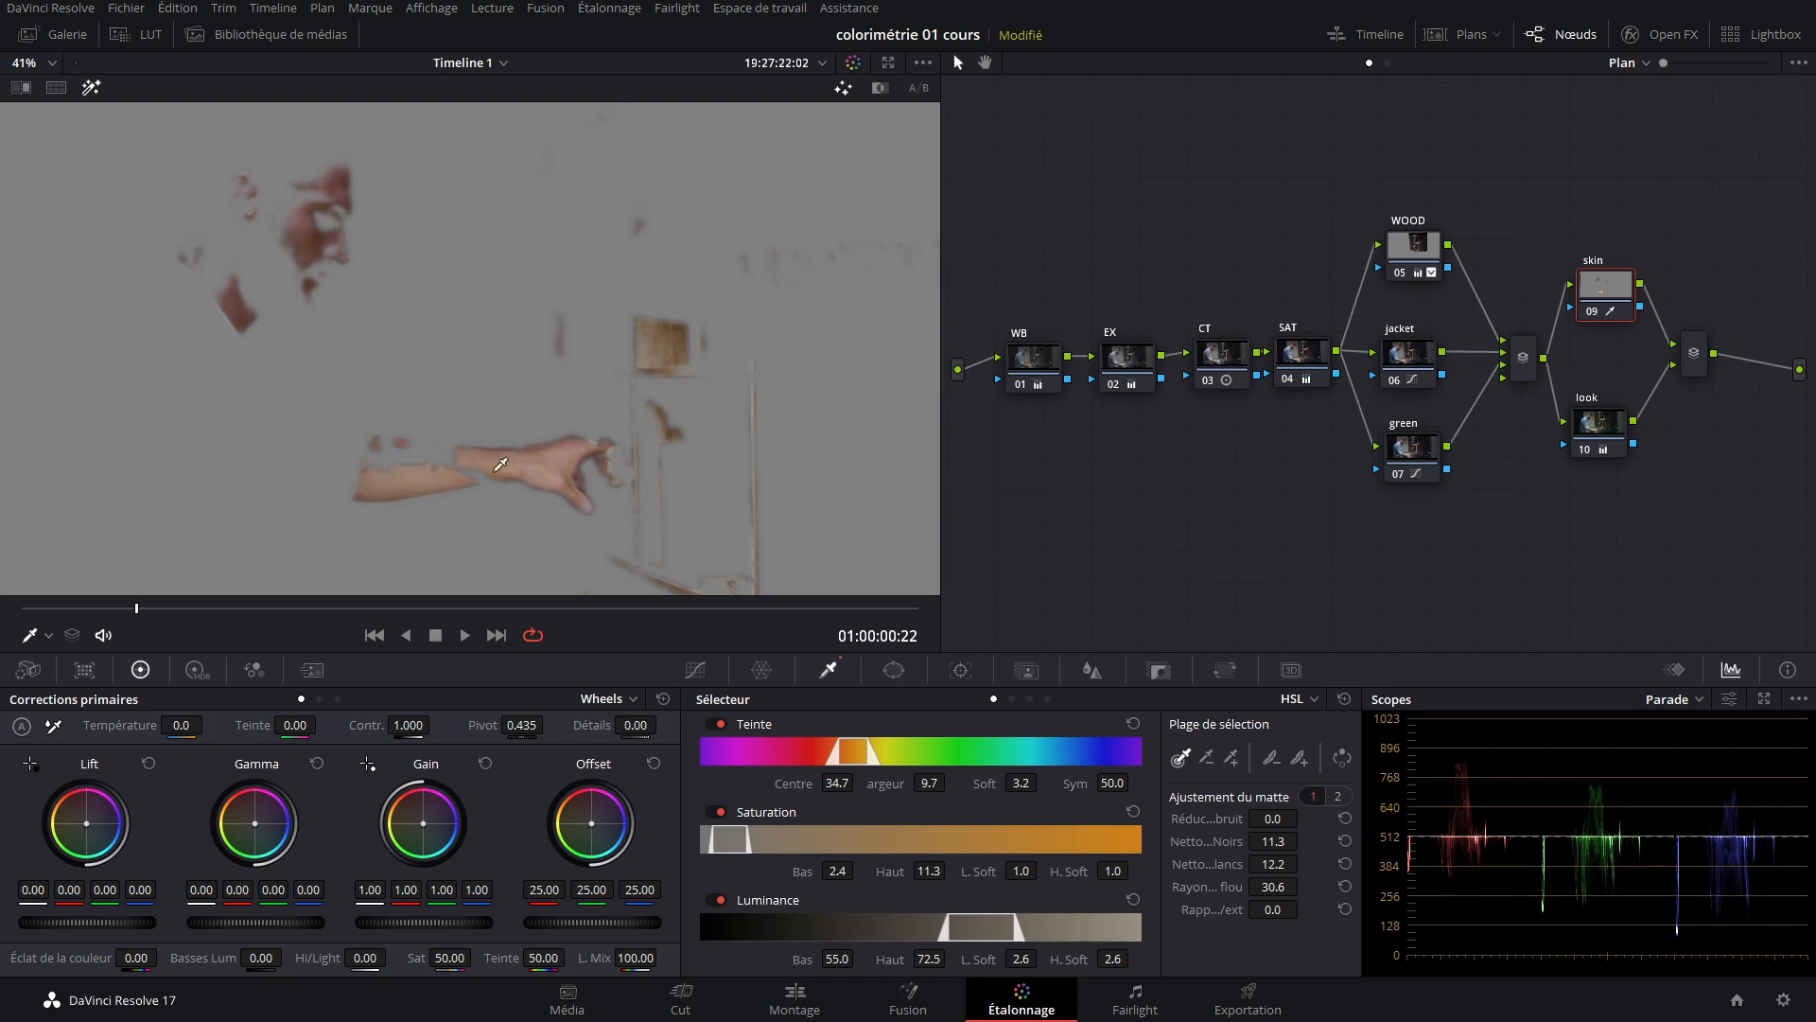
{"action": "left_click", "coordinate": [110, 609]}
{"action": "left_click_drag", "start_coordinate": [110, 611], "coordinate": [257, 630]}
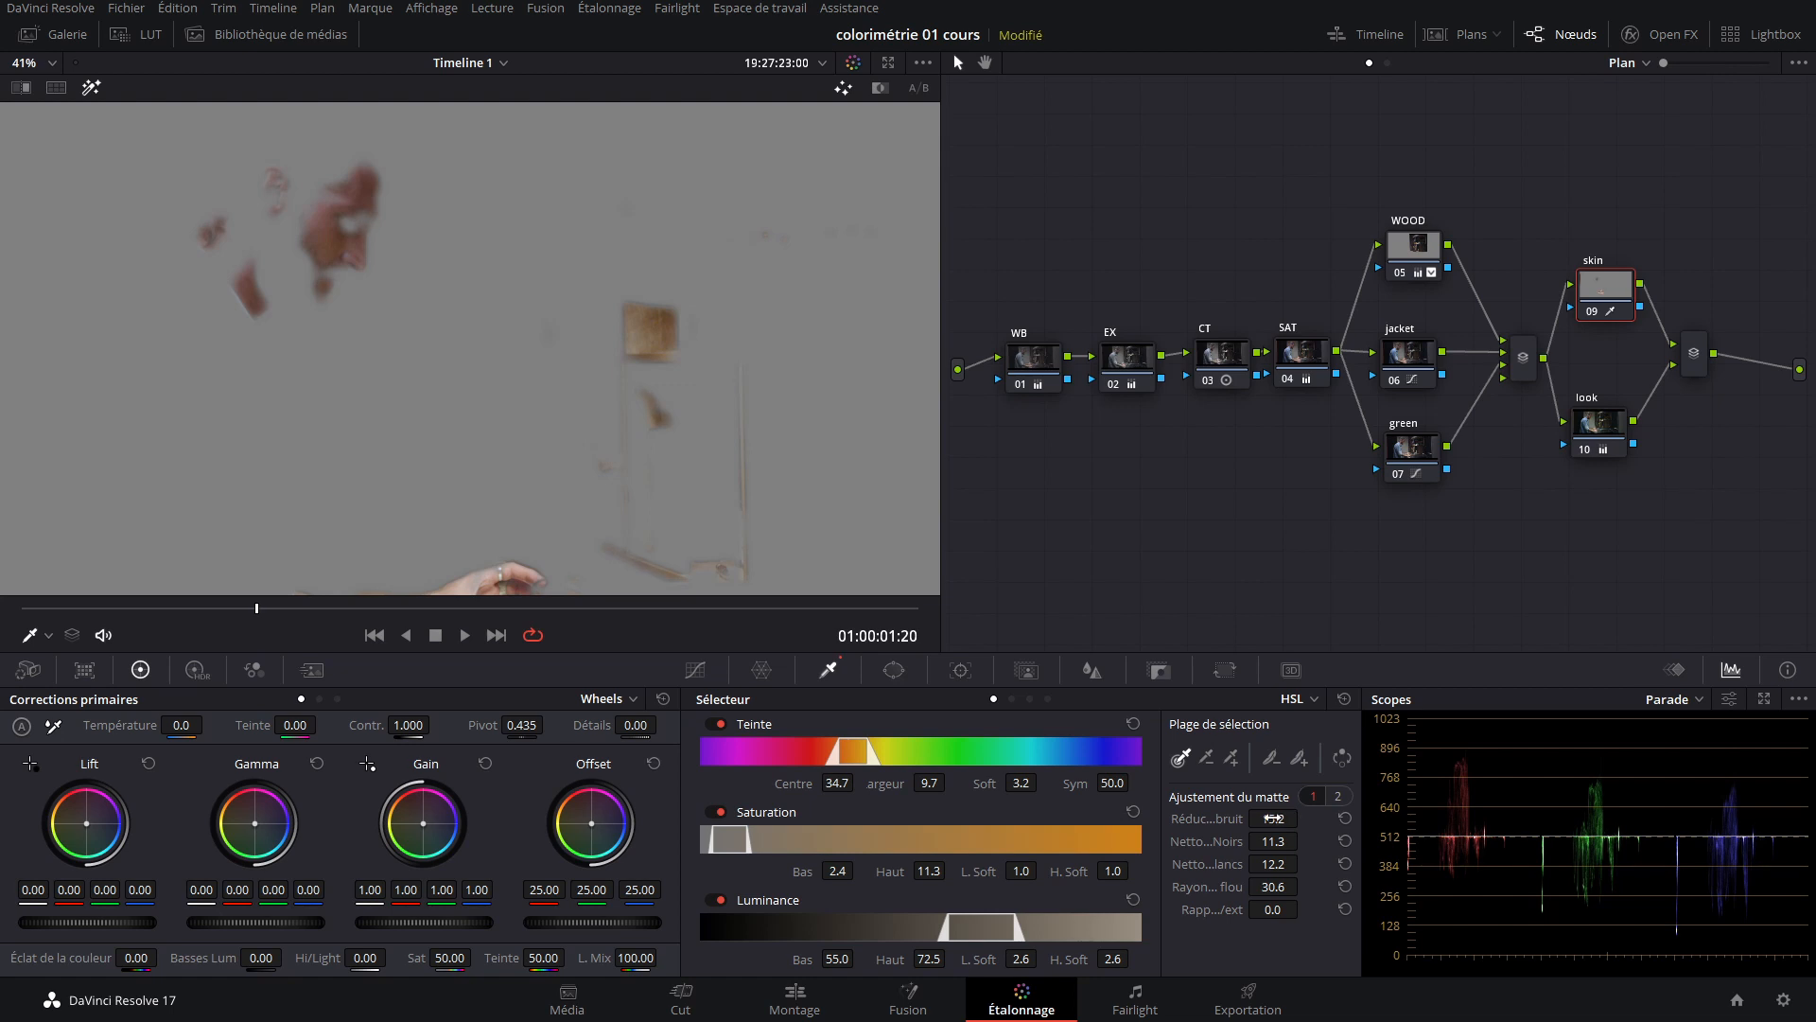
{"action": "left_click_drag", "start_coordinate": [281, 619], "coordinate": [677, 660]}
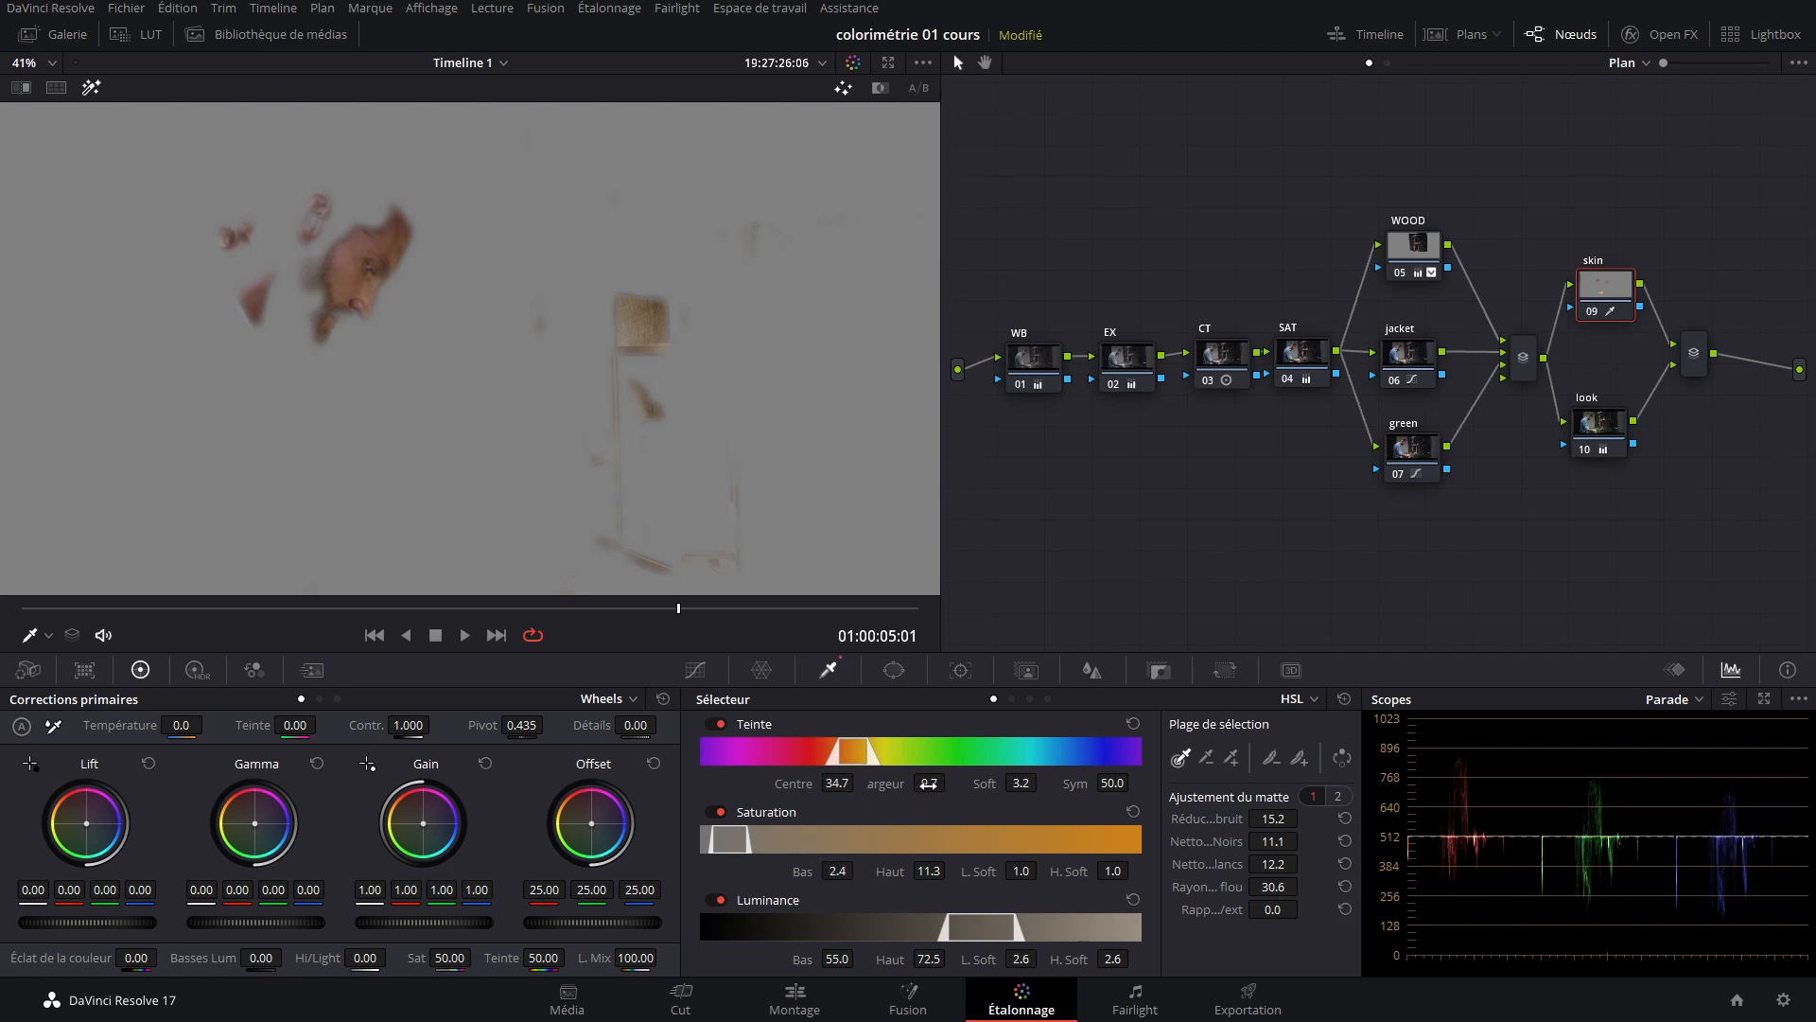
Set the skin qualifier's hue width to 10.5, luminance high to 70.9 and clean black to 23.2, and turn off the selection highlight.
{"action": "left_click_drag", "start_coordinate": [928, 783], "coordinate": [951, 782]}
{"action": "mouse_move", "coordinate": [930, 958]}
{"action": "left_mouse_down"}
{"action": "mouse_move", "coordinate": [951, 957]}
{"action": "mouse_move", "coordinate": [852, 958]}
{"action": "mouse_move", "coordinate": [931, 959]}
{"action": "left_mouse_up"}
{"action": "left_click", "coordinate": [100, 88]}
{"action": "scroll", "coordinate": [380, 315], "scroll_direction": "down", "scroll_amount": 2}
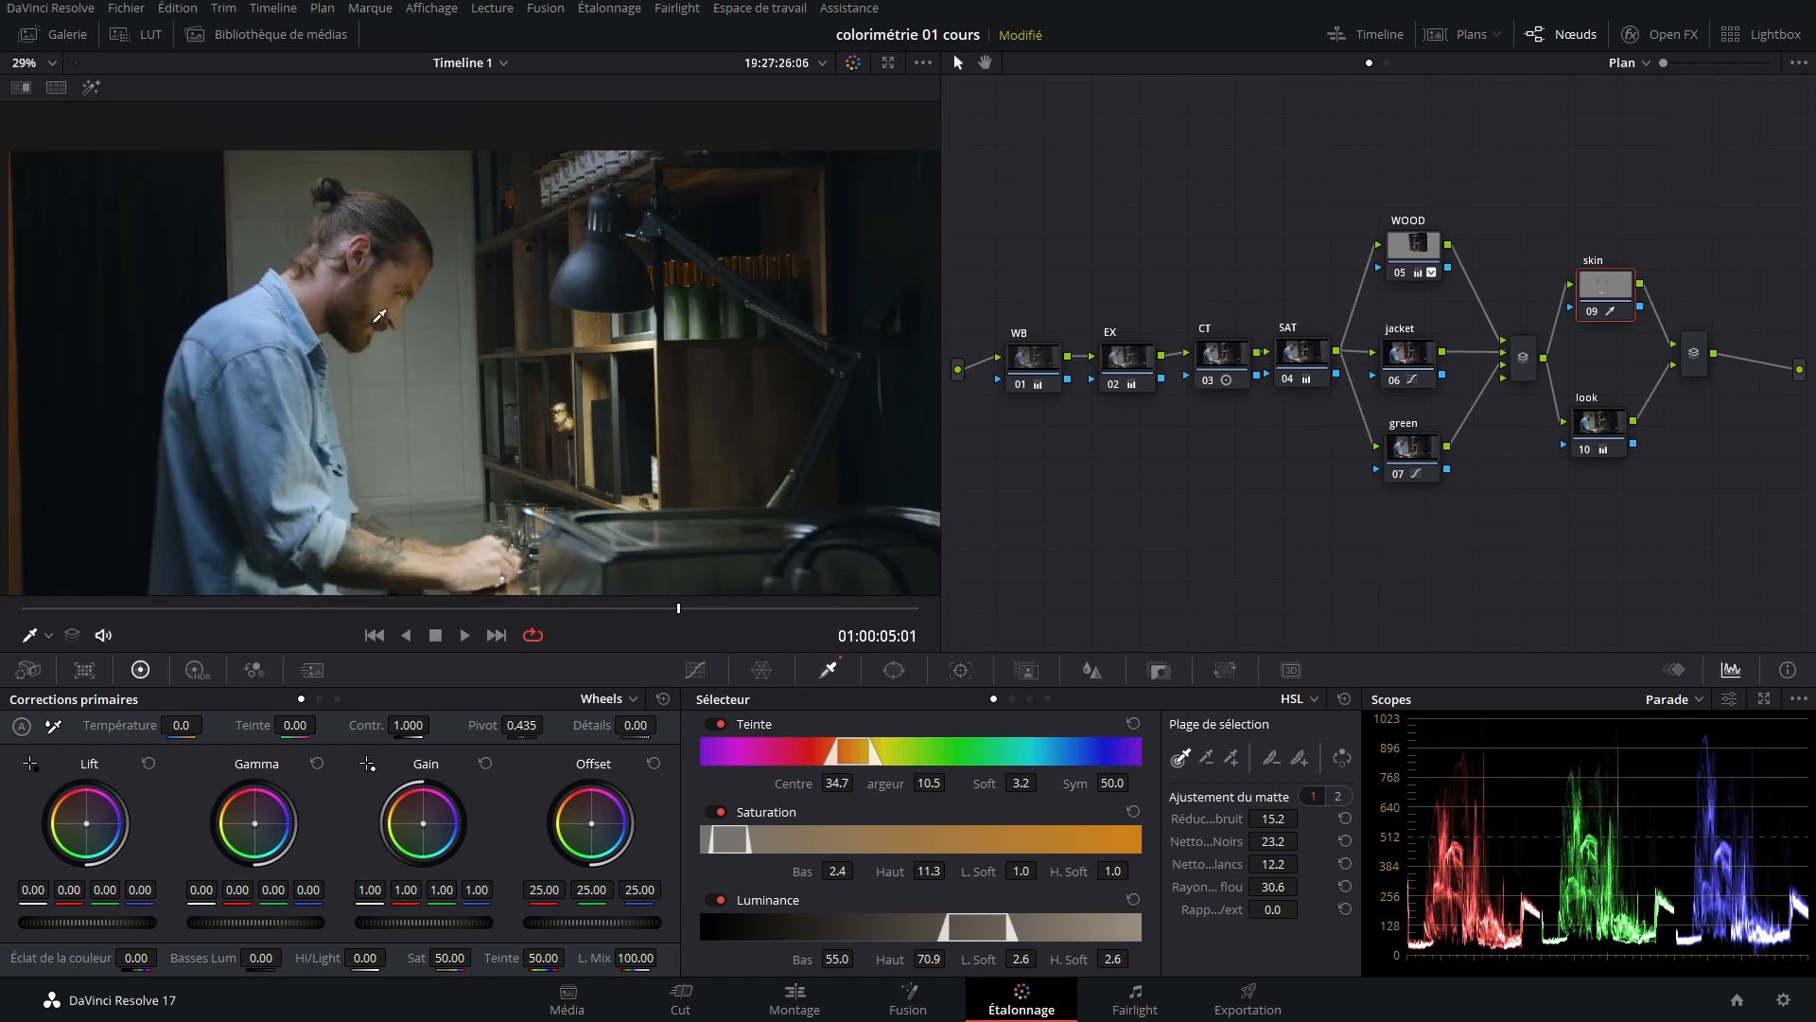
Move the skin node higher in the graph and inspect its highlighted selection around the middle of the clip.
{"action": "left_click_drag", "start_coordinate": [1591, 305], "coordinate": [1598, 261]}
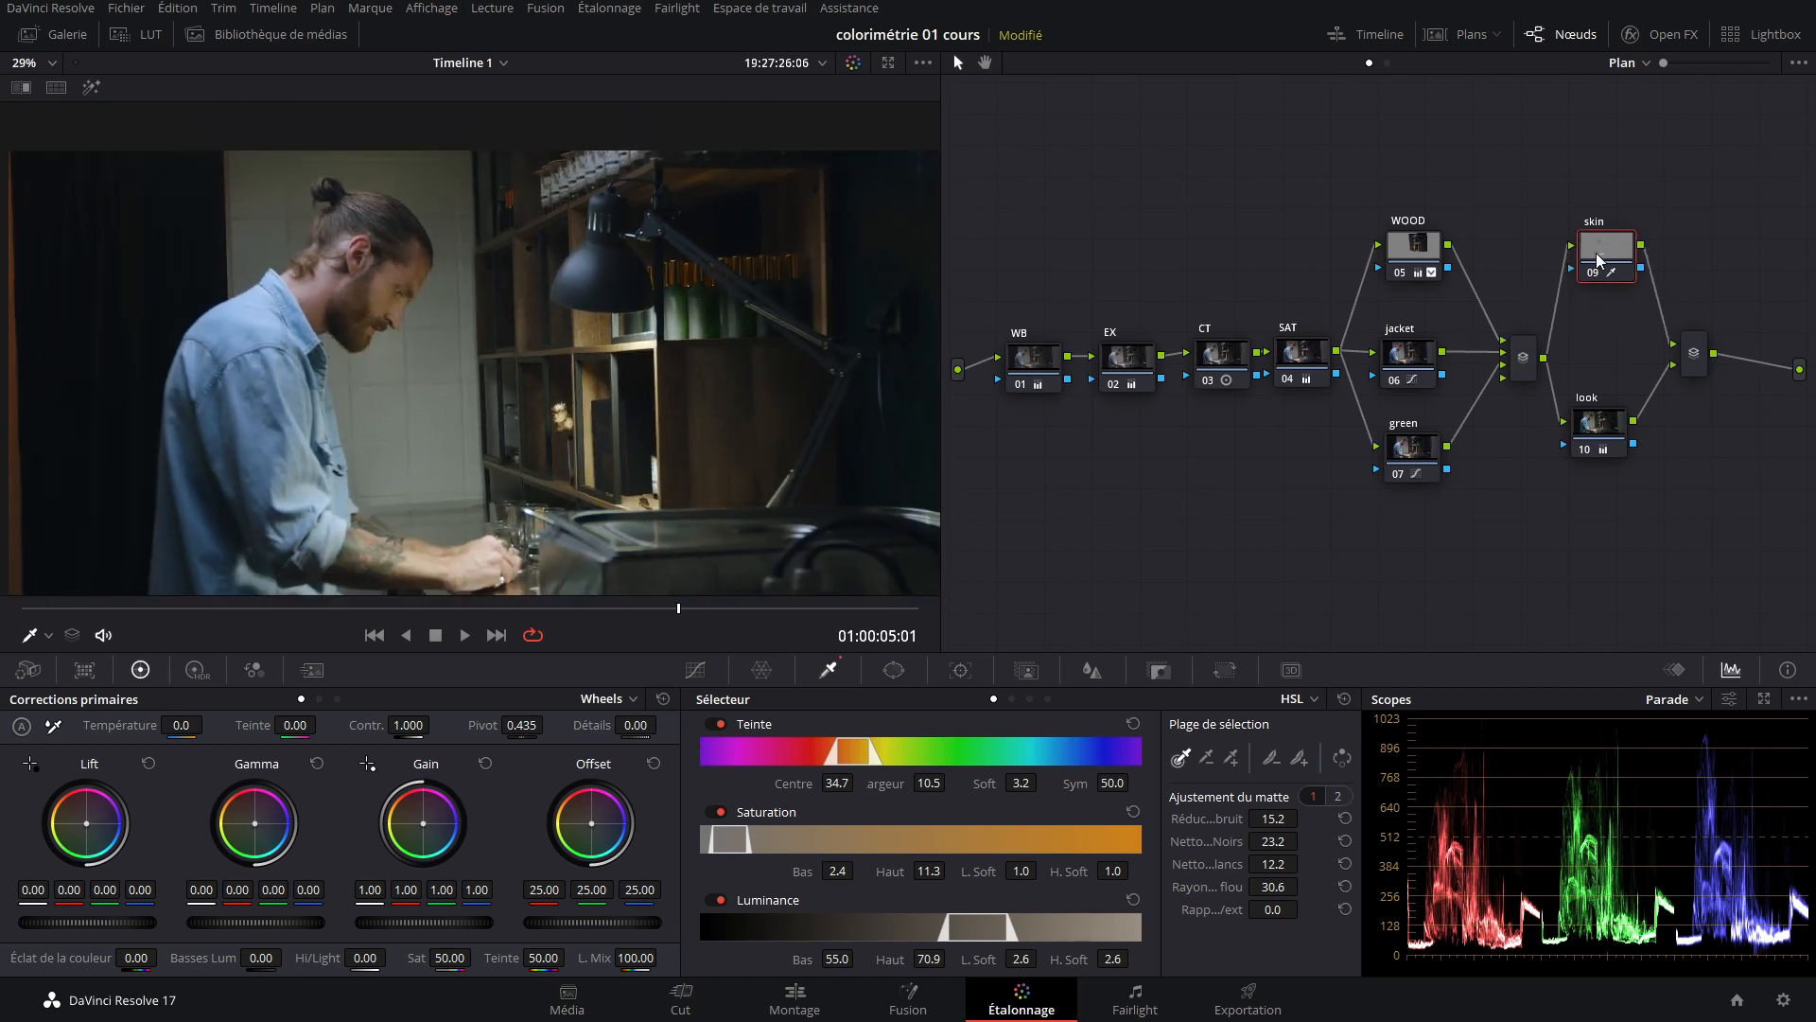
{"action": "left_click_drag", "start_coordinate": [100, 606], "coordinate": [438, 605]}
{"action": "left_click", "coordinate": [91, 87]}
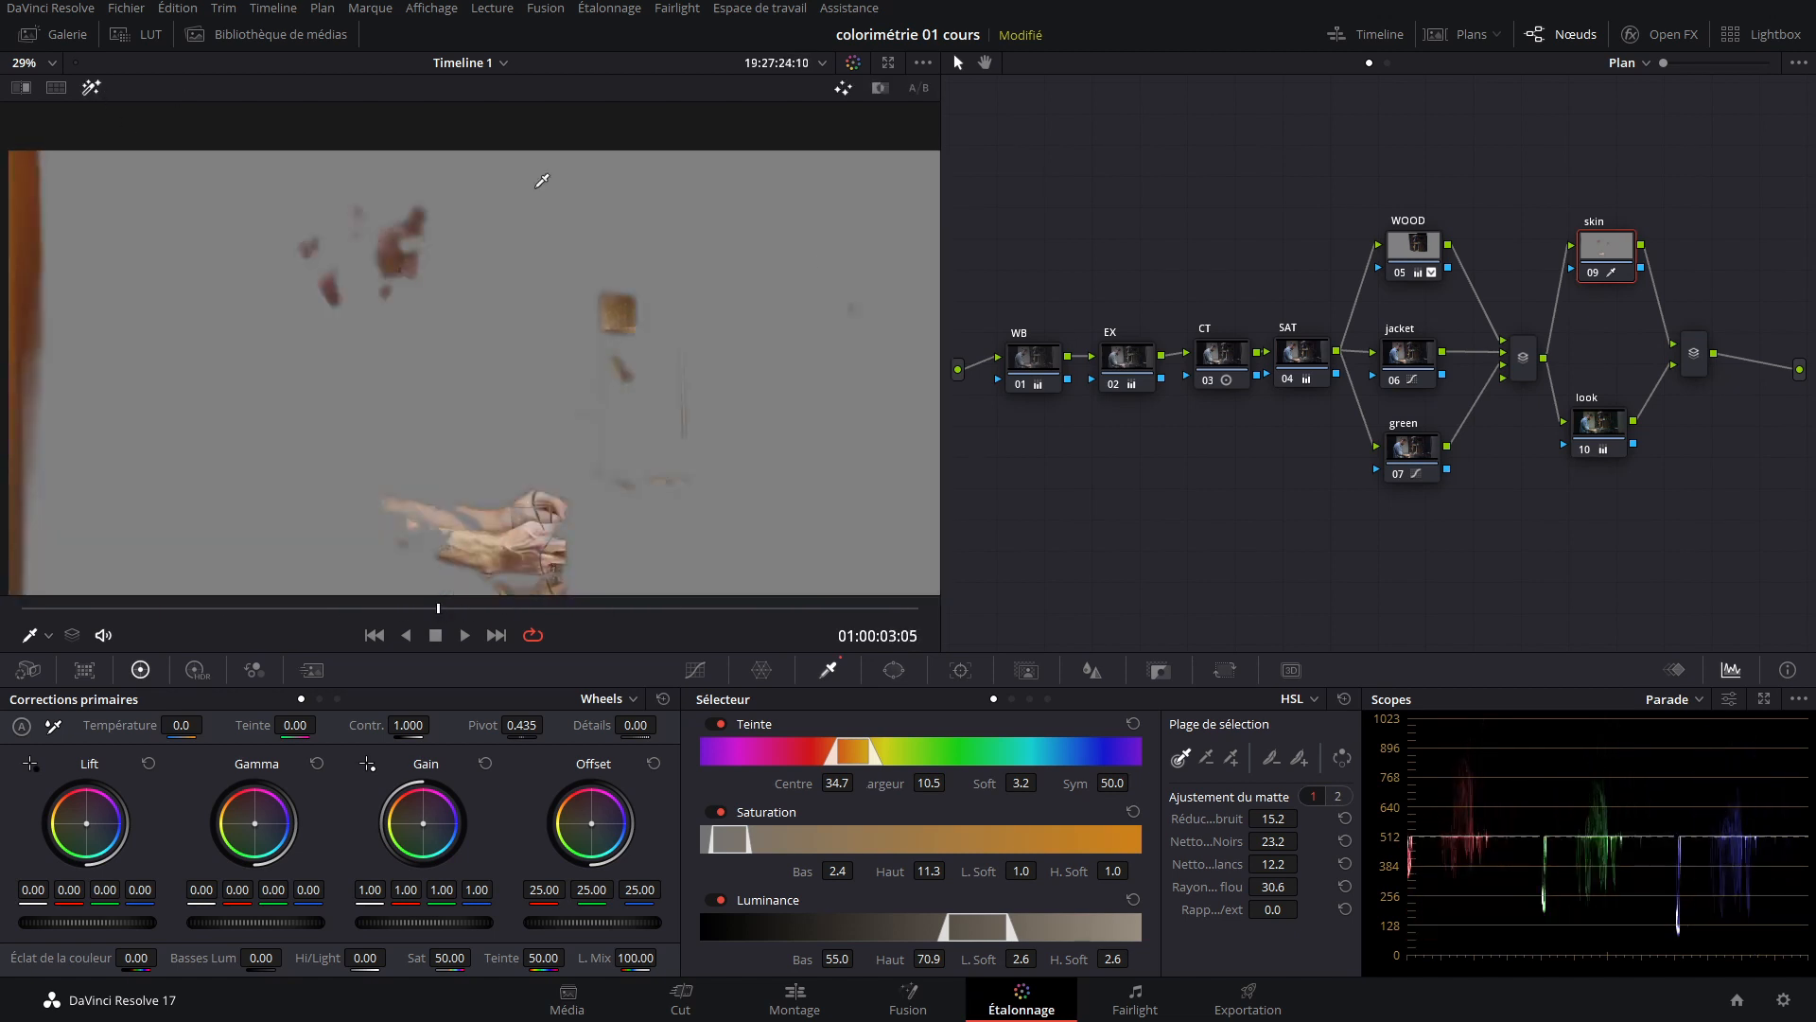
{"action": "scroll", "coordinate": [549, 374], "scroll_direction": "down", "scroll_amount": 1}
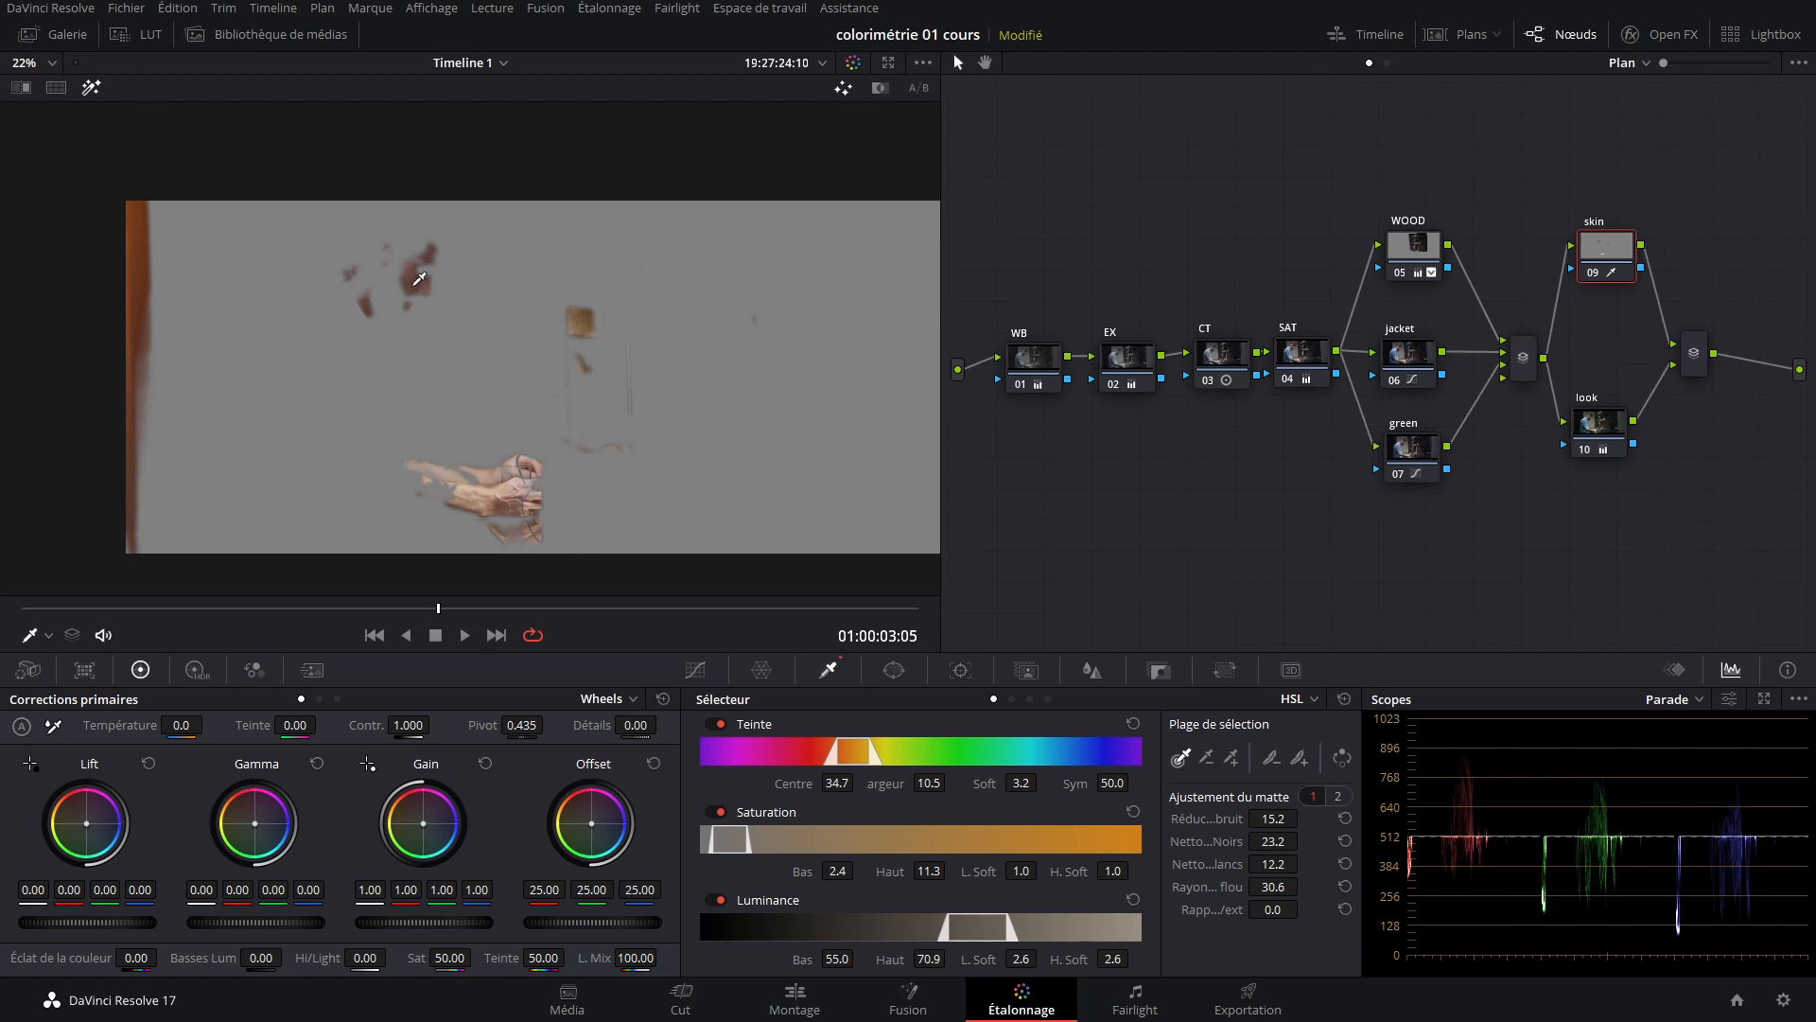
{"action": "left_click_drag", "start_coordinate": [368, 610], "coordinate": [505, 605]}
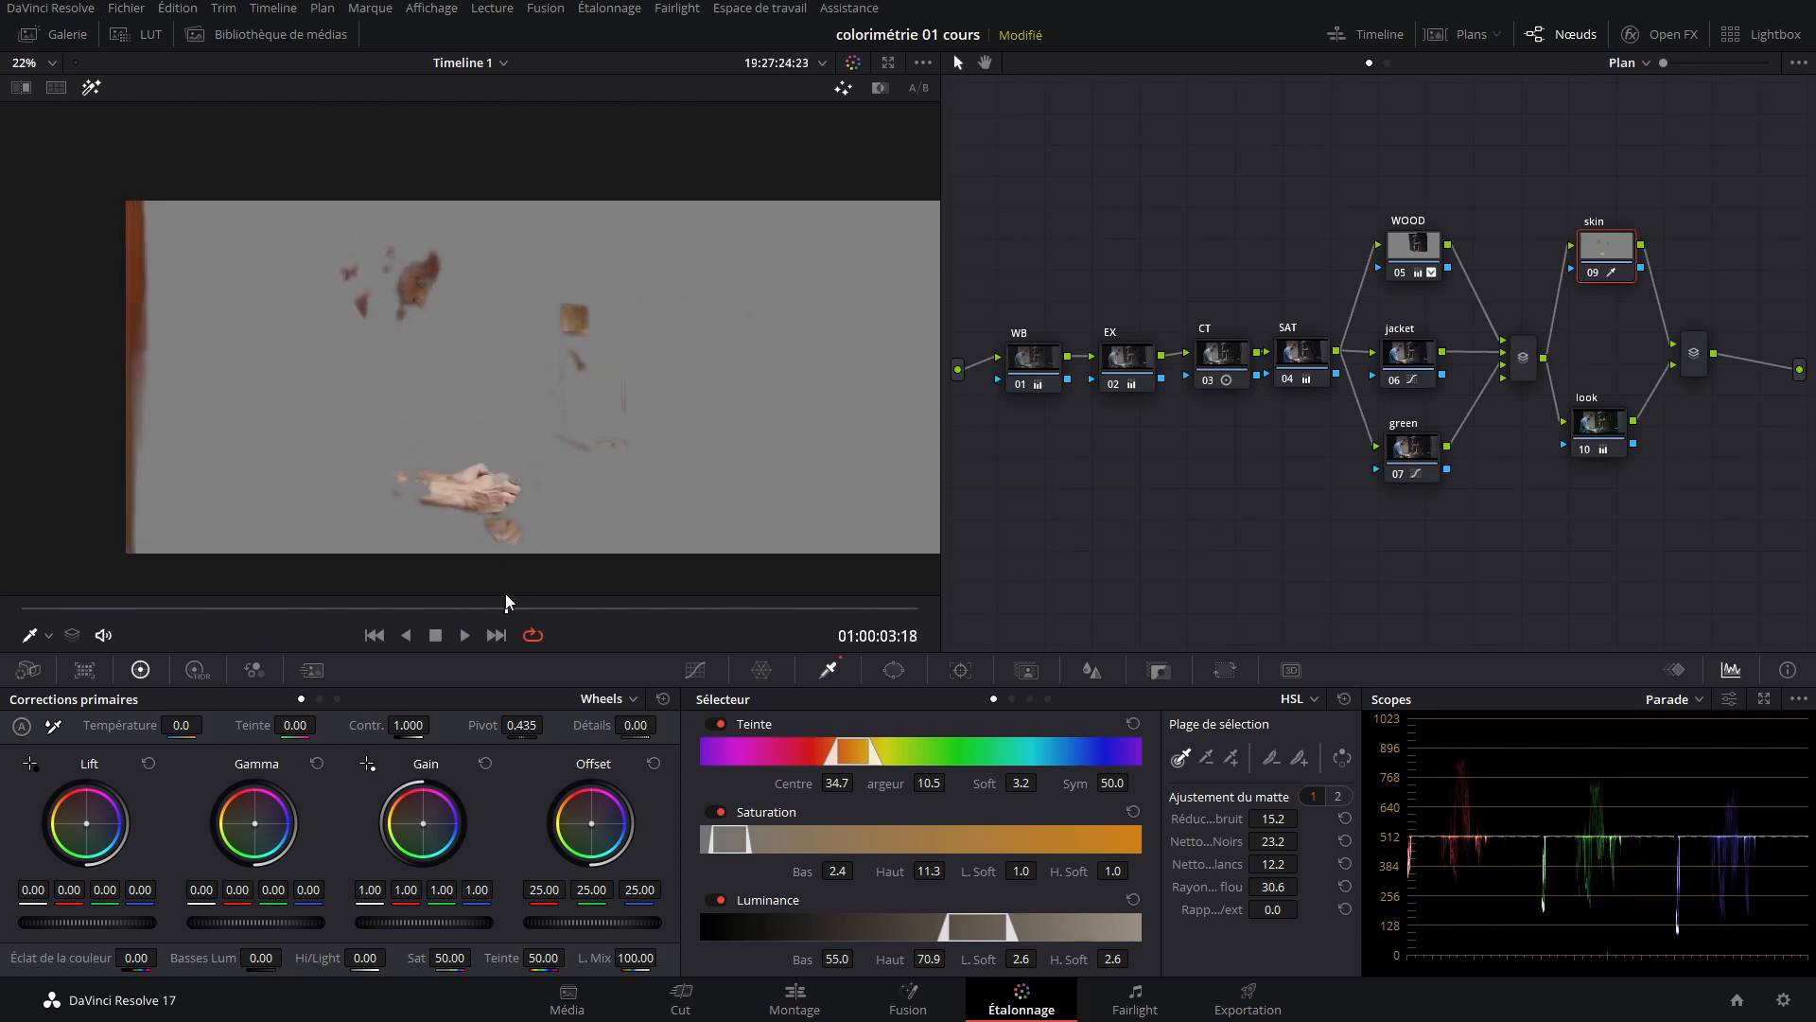
Draw a closed curve window on the skin node around the man's head and hands, excluding the wooden shelf.
{"action": "left_click", "coordinate": [894, 670]}
{"action": "left_click", "coordinate": [800, 726]}
{"action": "left_click", "coordinate": [277, 176]}
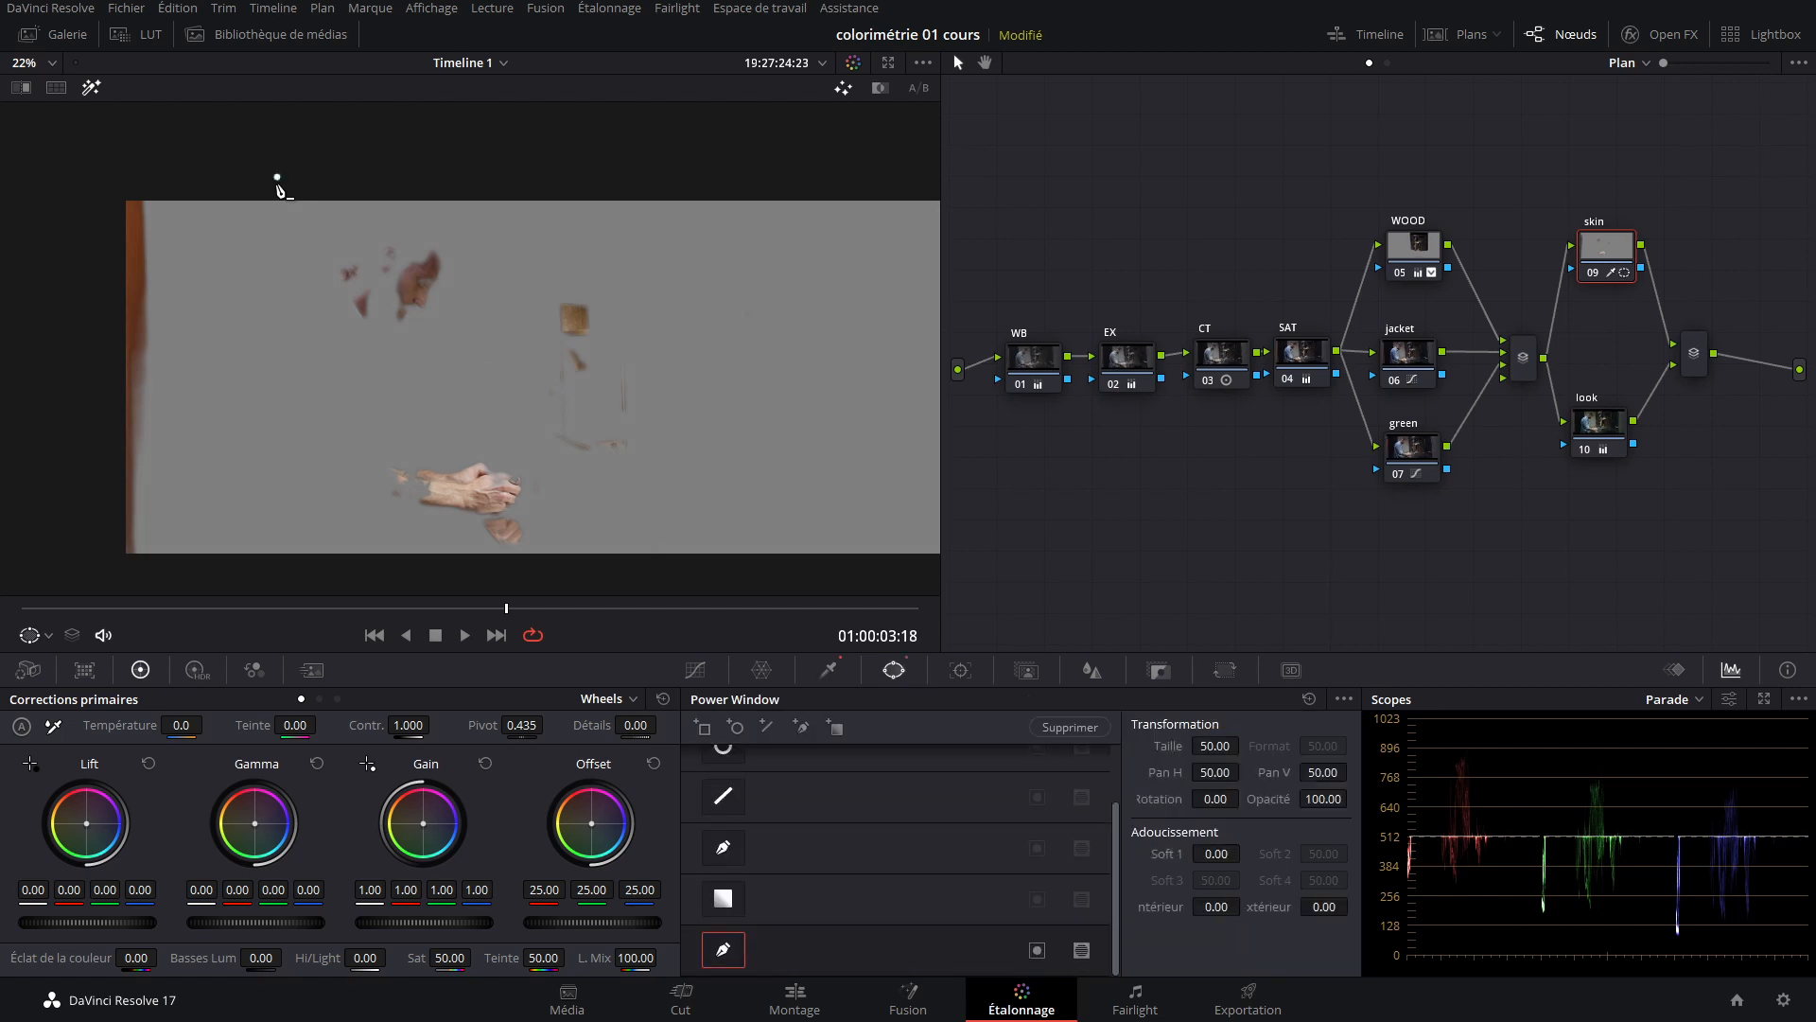
{"action": "left_click", "coordinate": [266, 581]}
{"action": "left_click", "coordinate": [541, 438]}
{"action": "left_click", "coordinate": [524, 190]}
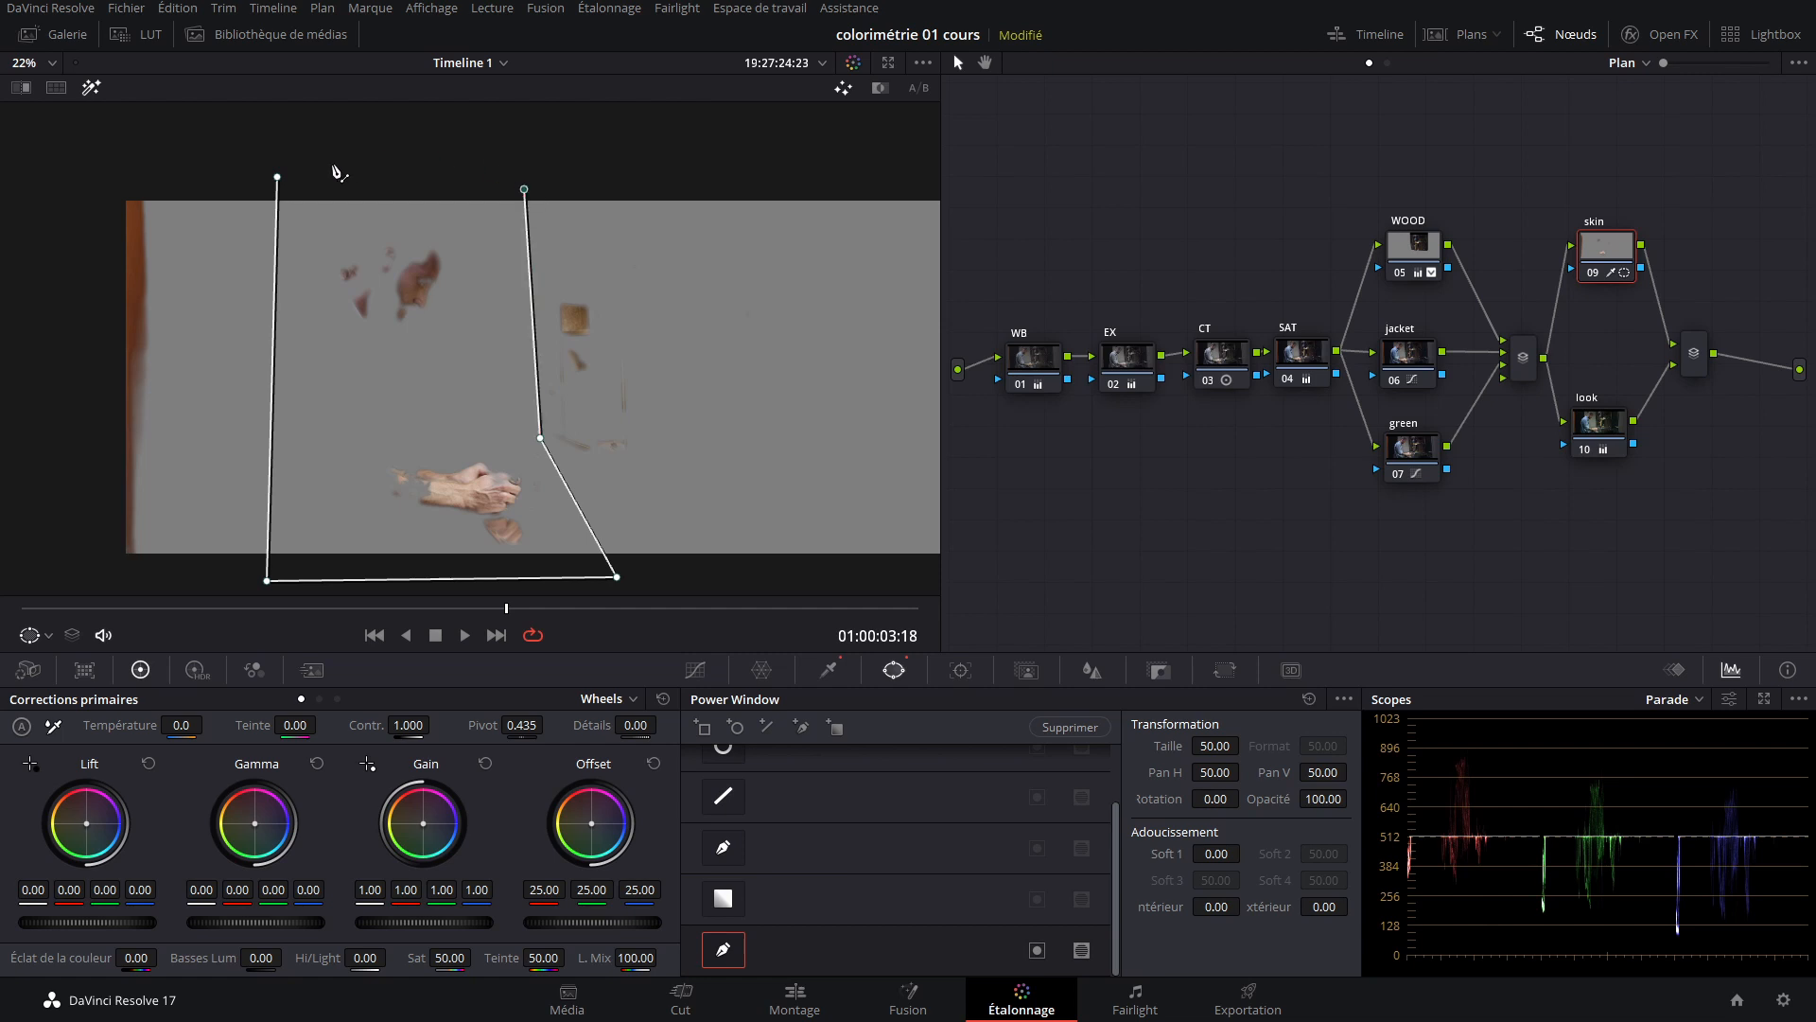
{"action": "left_click", "coordinate": [278, 177]}
Track the skin window forward to the end of the clip and backward to its start from 01:00:03:18.
{"action": "left_click", "coordinate": [961, 670]}
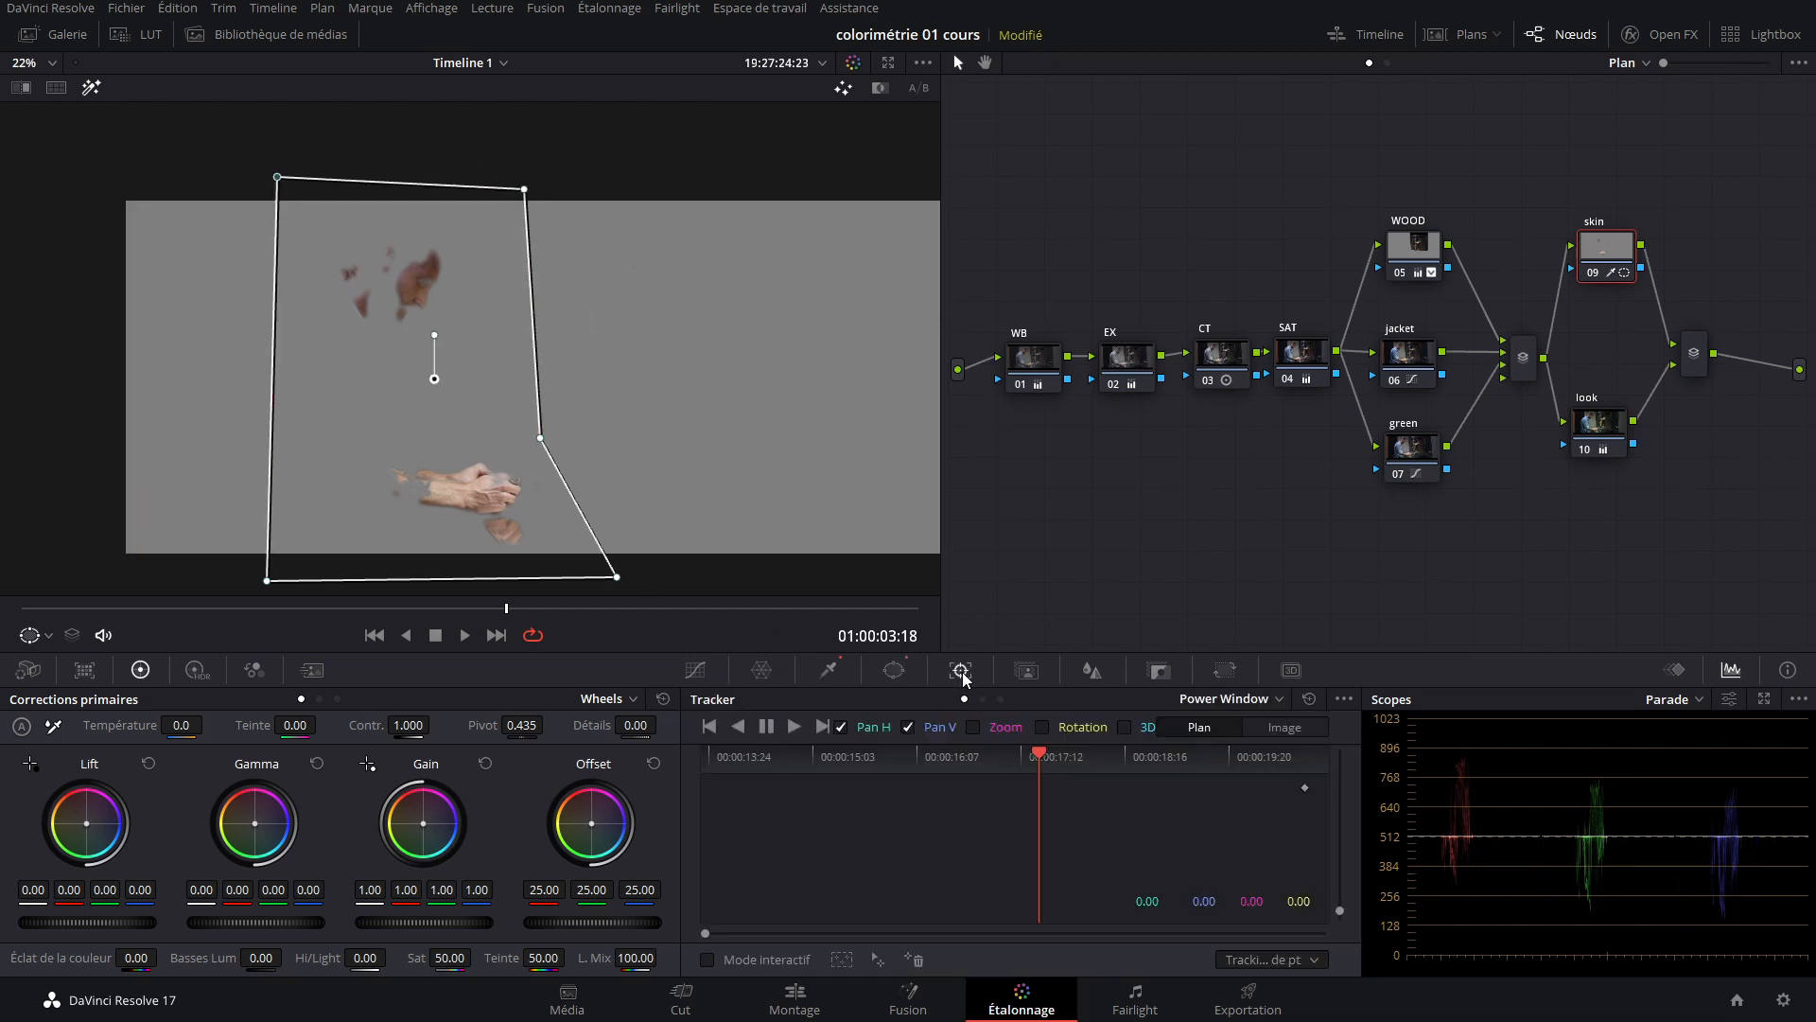
{"action": "left_click", "coordinate": [794, 725]}
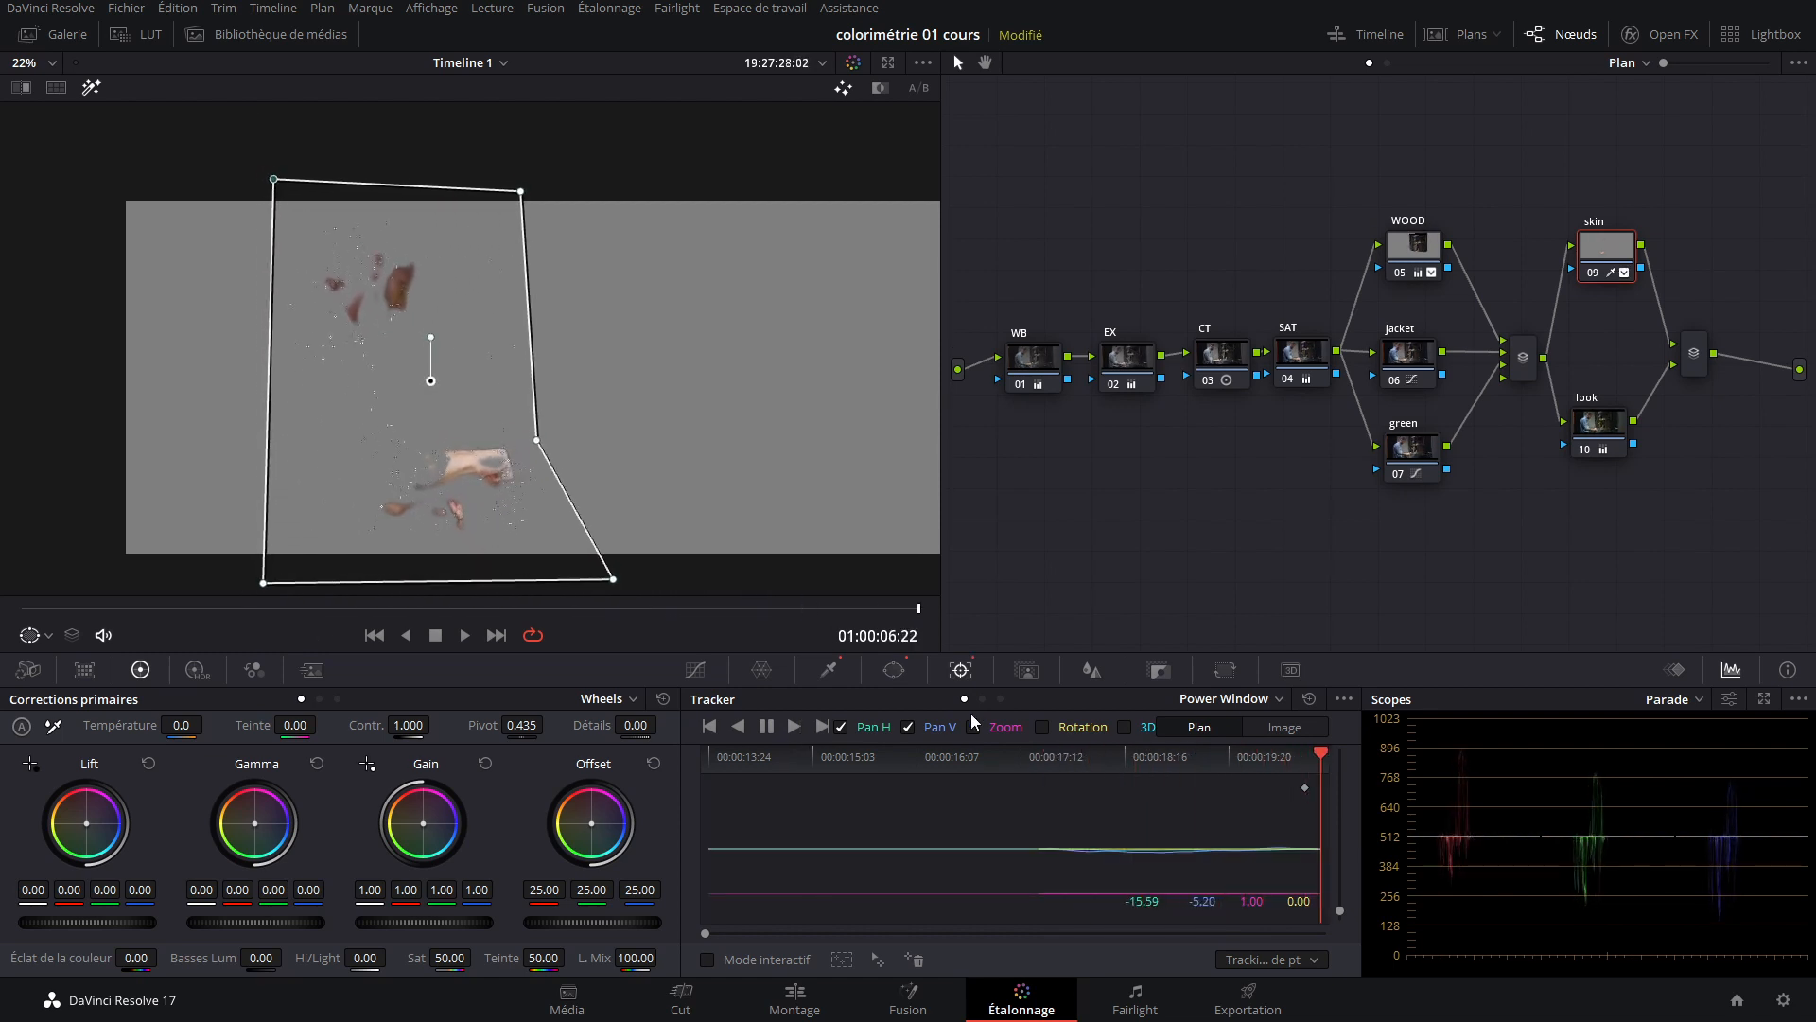
{"action": "left_click", "coordinate": [1041, 756]}
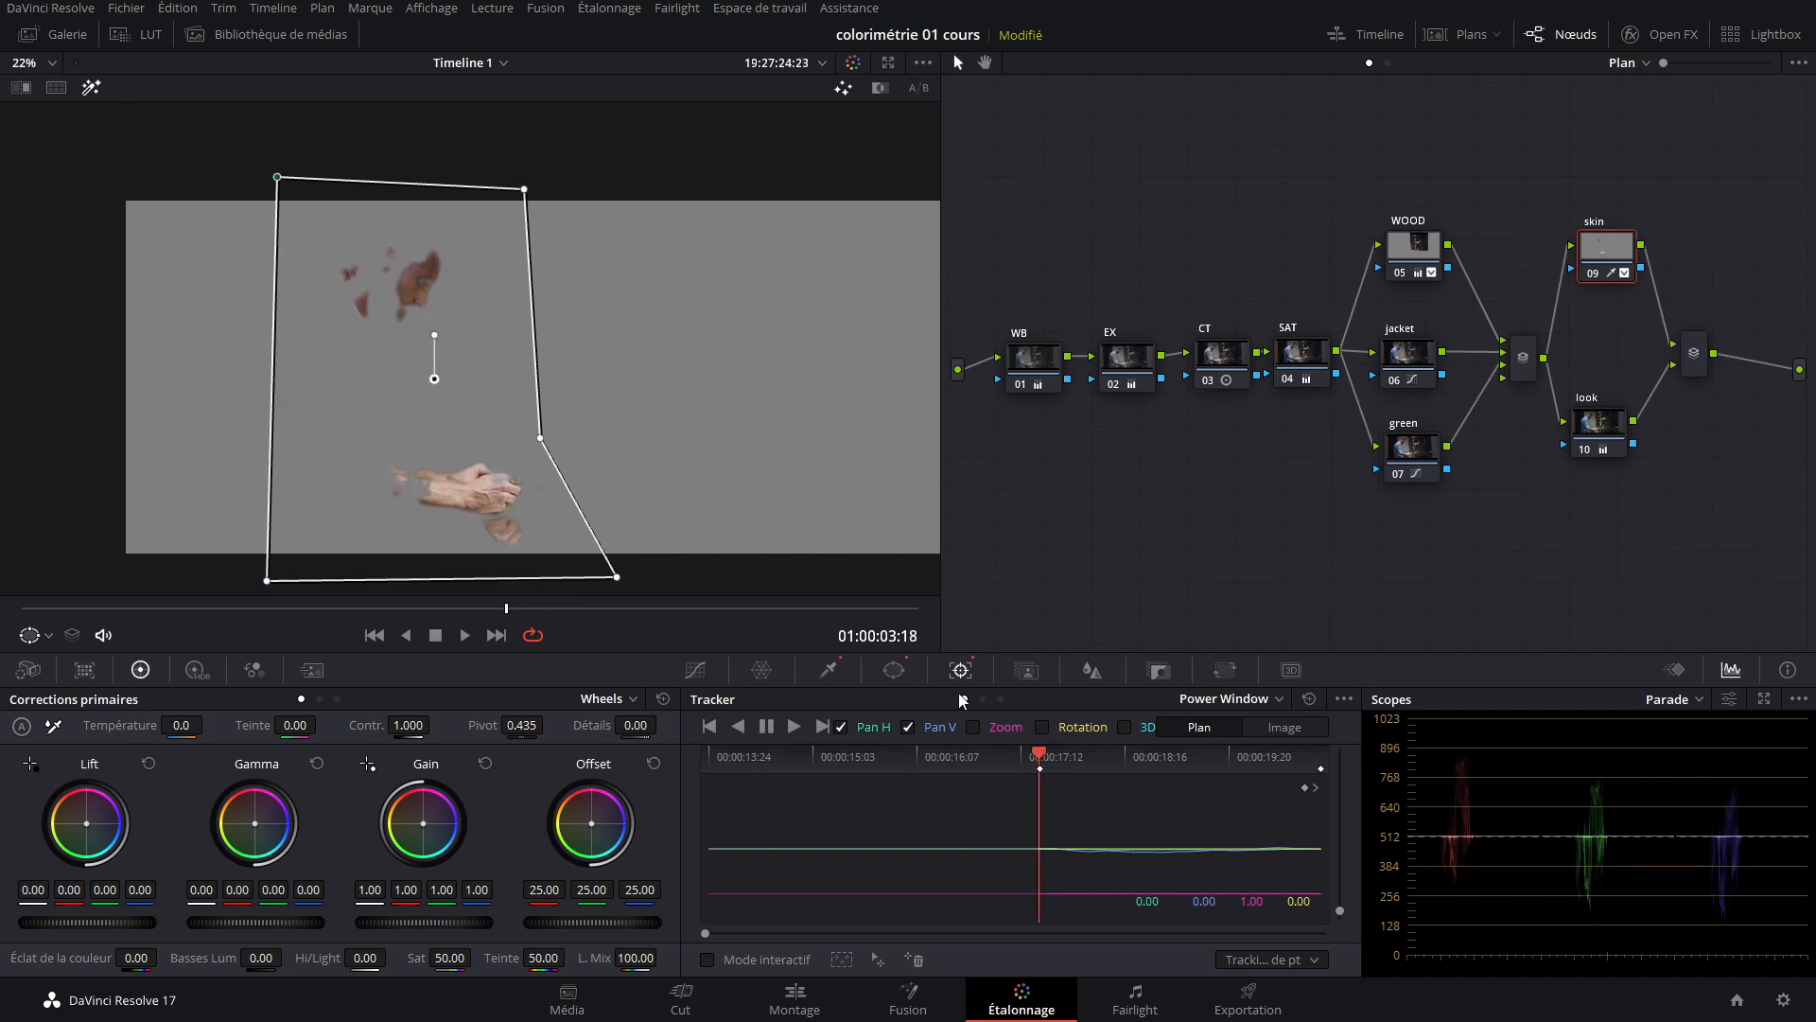
{"action": "left_click", "coordinate": [740, 727]}
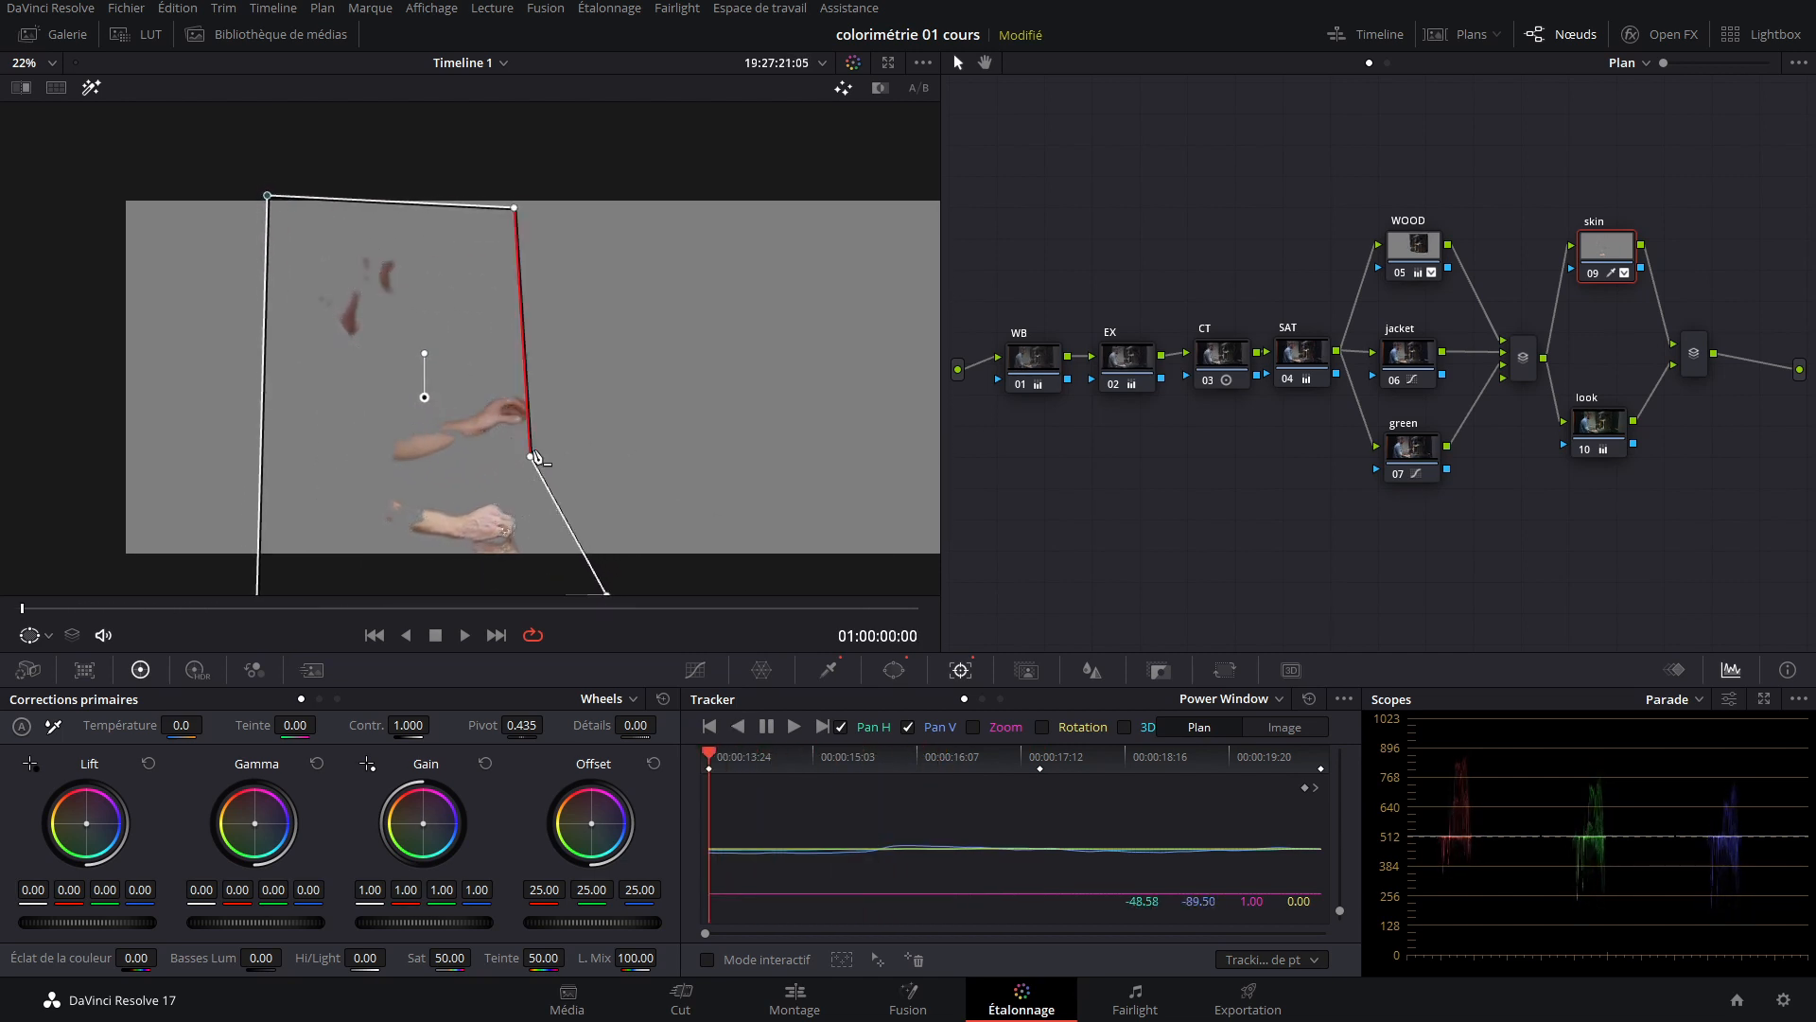
Reshape the window's shelf-side edge outward to clear the raised hand, and review it through the whole clip.
{"action": "left_click", "coordinate": [750, 762]}
{"action": "left_click_drag", "start_coordinate": [749, 762], "coordinate": [761, 763]}
{"action": "left_click_drag", "start_coordinate": [528, 460], "coordinate": [553, 421]}
{"action": "left_click_drag", "start_coordinate": [510, 210], "coordinate": [510, 172]}
{"action": "key", "text": "space"}
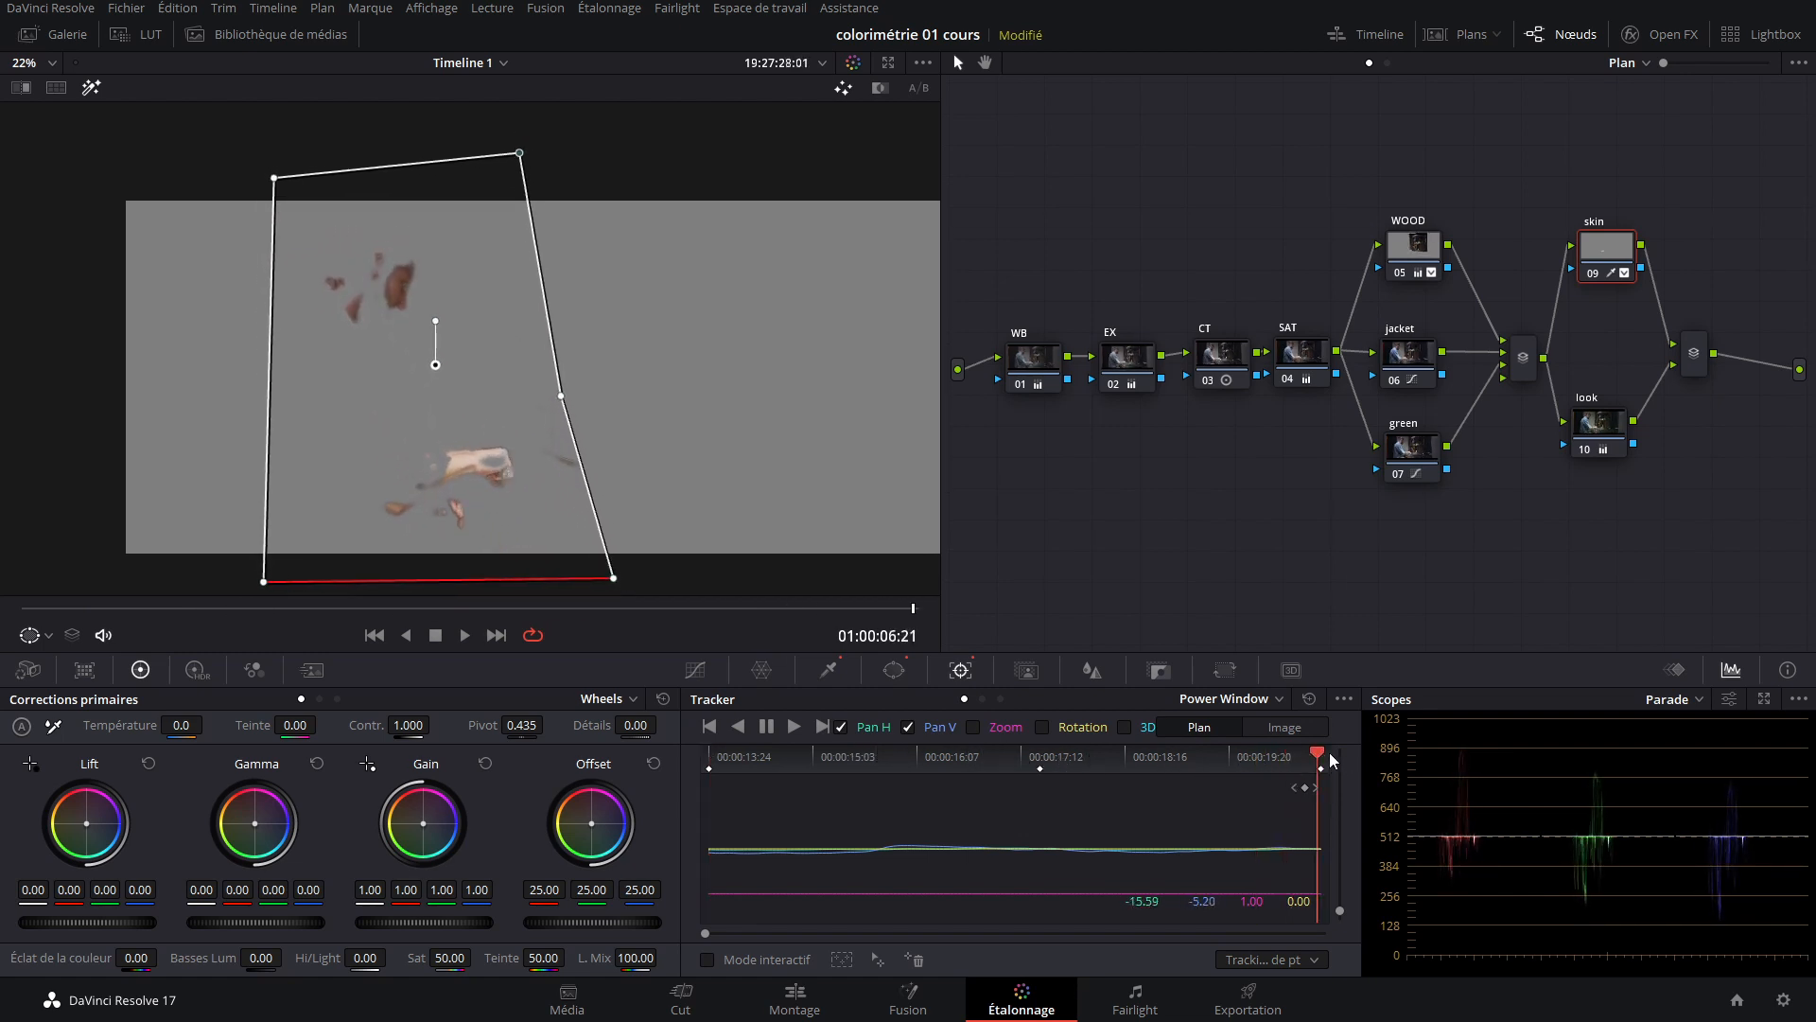
{"action": "key", "text": "Home"}
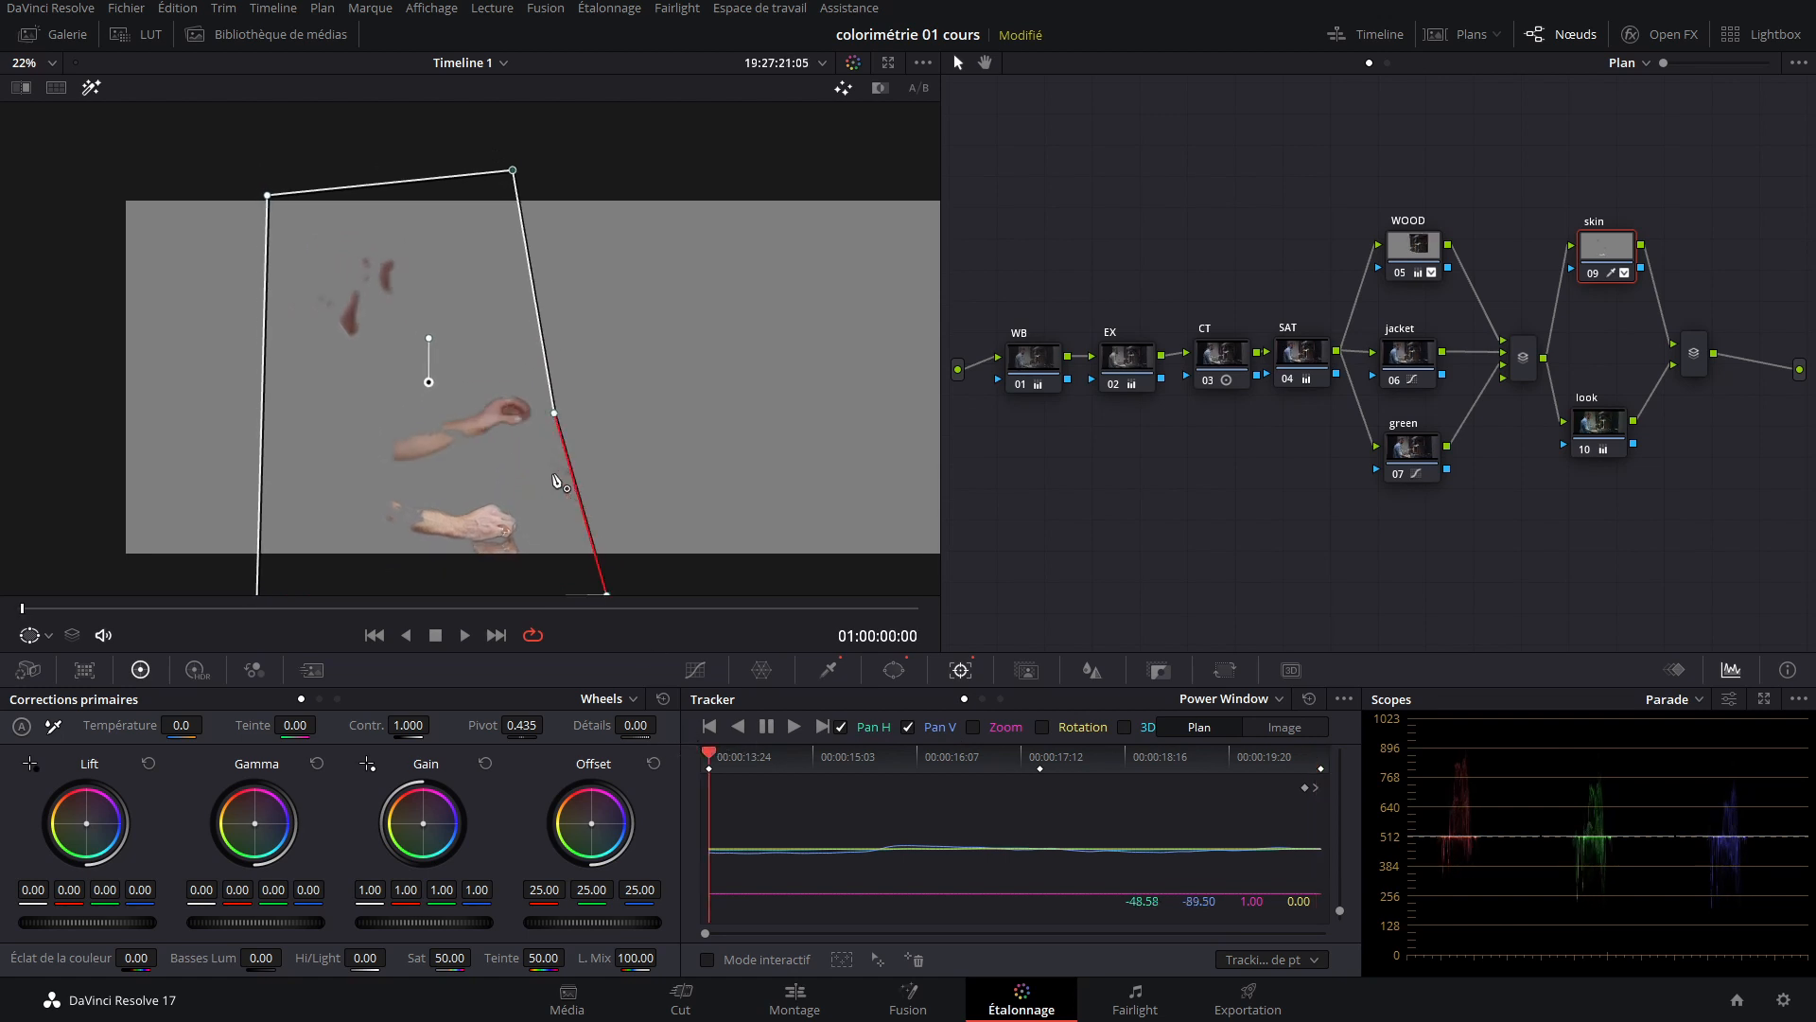
Inspect the stray matte pixels beside the hands on the first frame and raise the skin matte's clean black to 70.0.
{"action": "scroll", "coordinate": [556, 481], "scroll_direction": "up", "scroll_amount": 5}
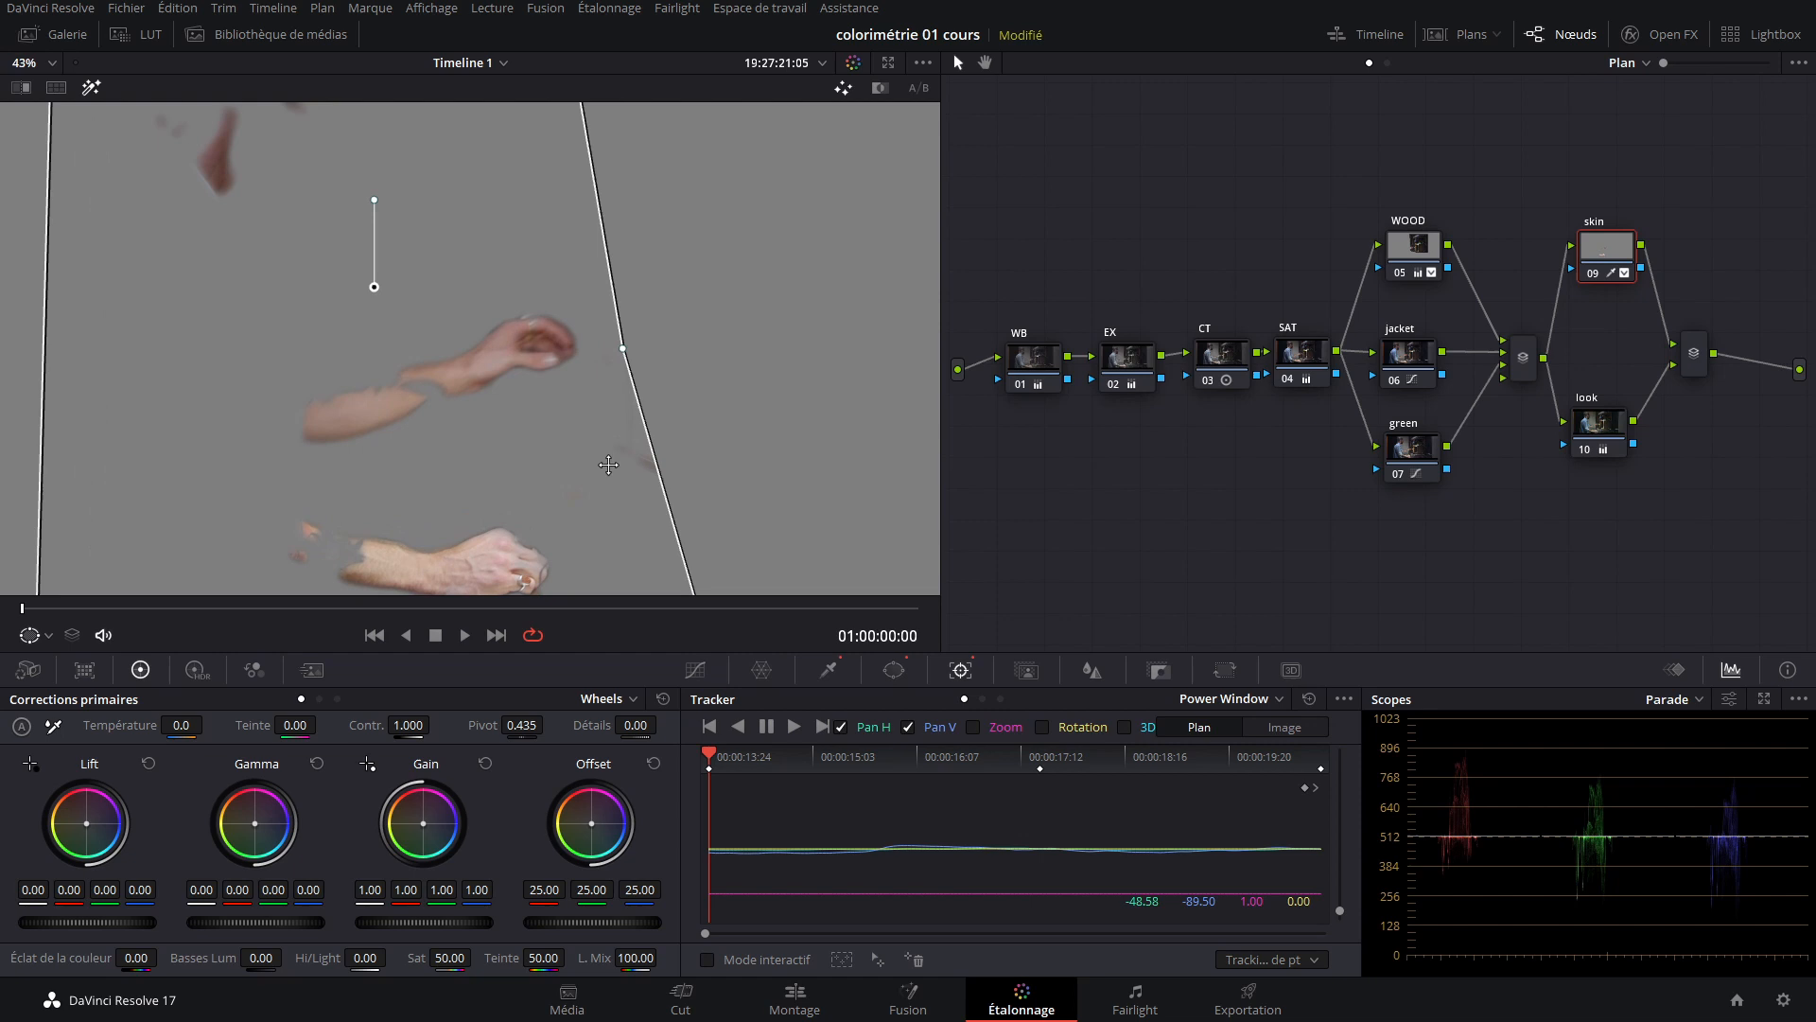
{"action": "scroll", "coordinate": [624, 466], "scroll_direction": "up", "scroll_amount": 1}
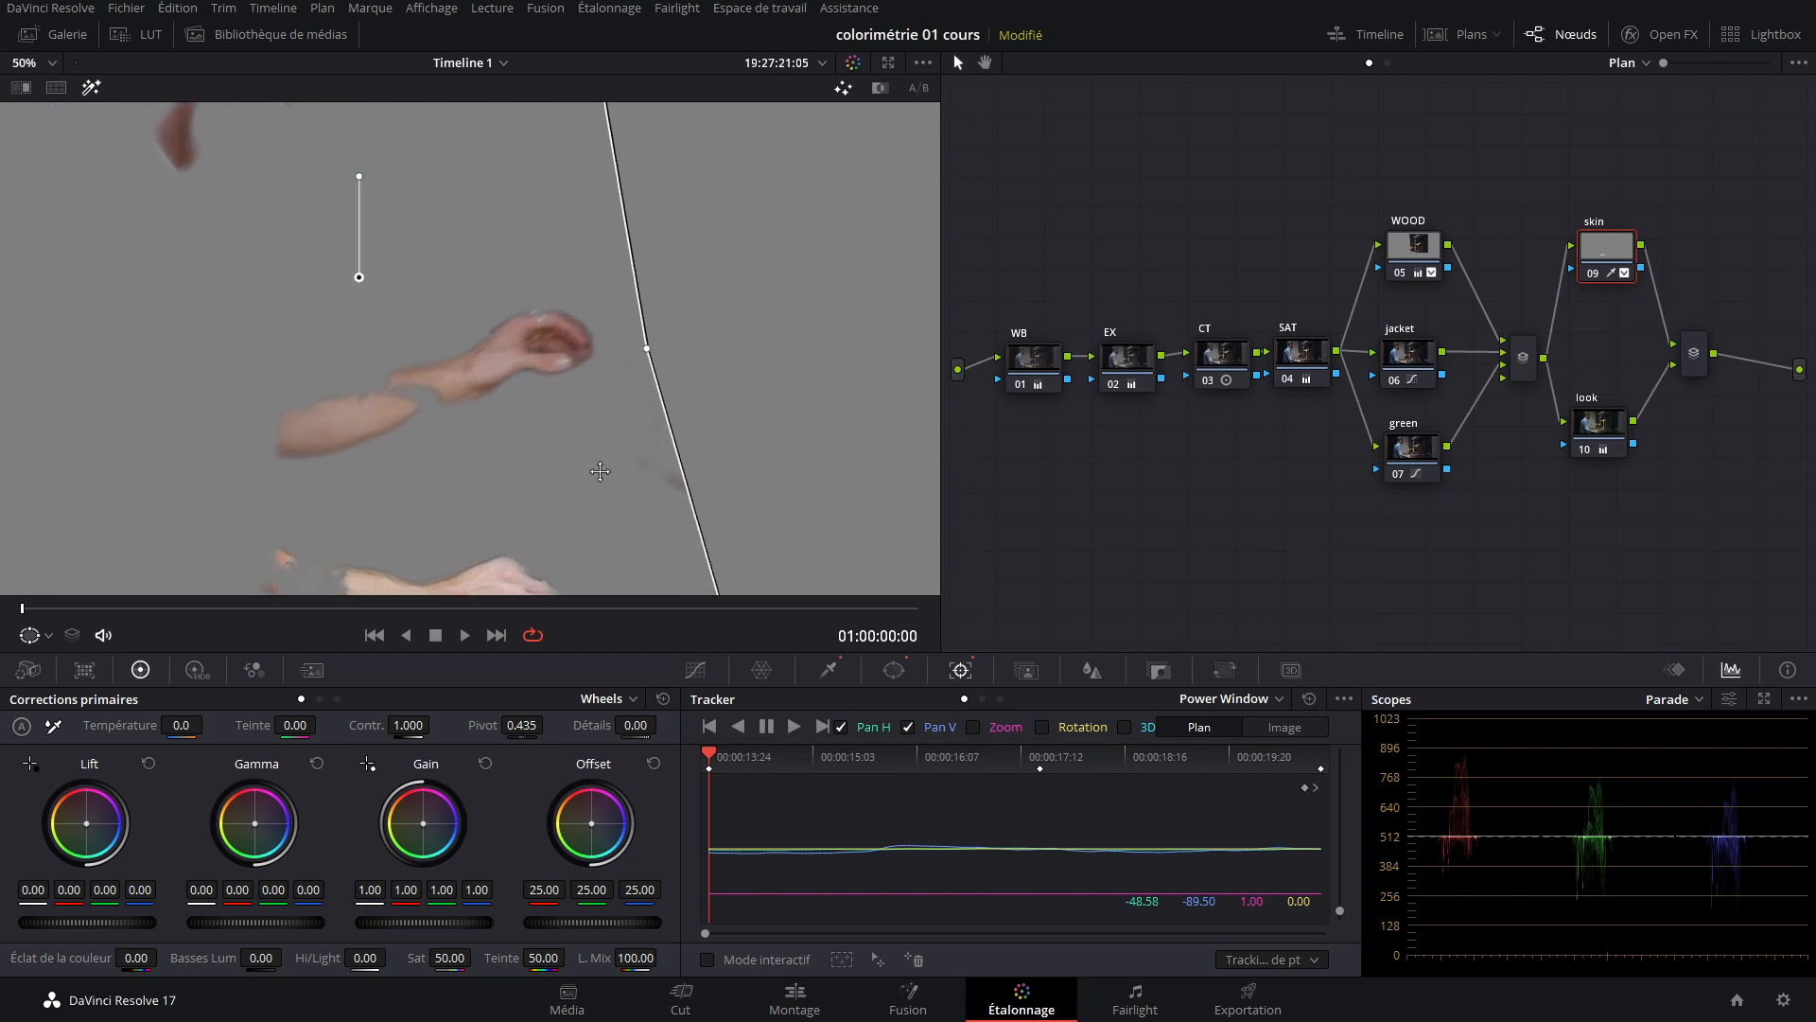
{"action": "scroll", "coordinate": [653, 502], "scroll_direction": "up", "scroll_amount": 2}
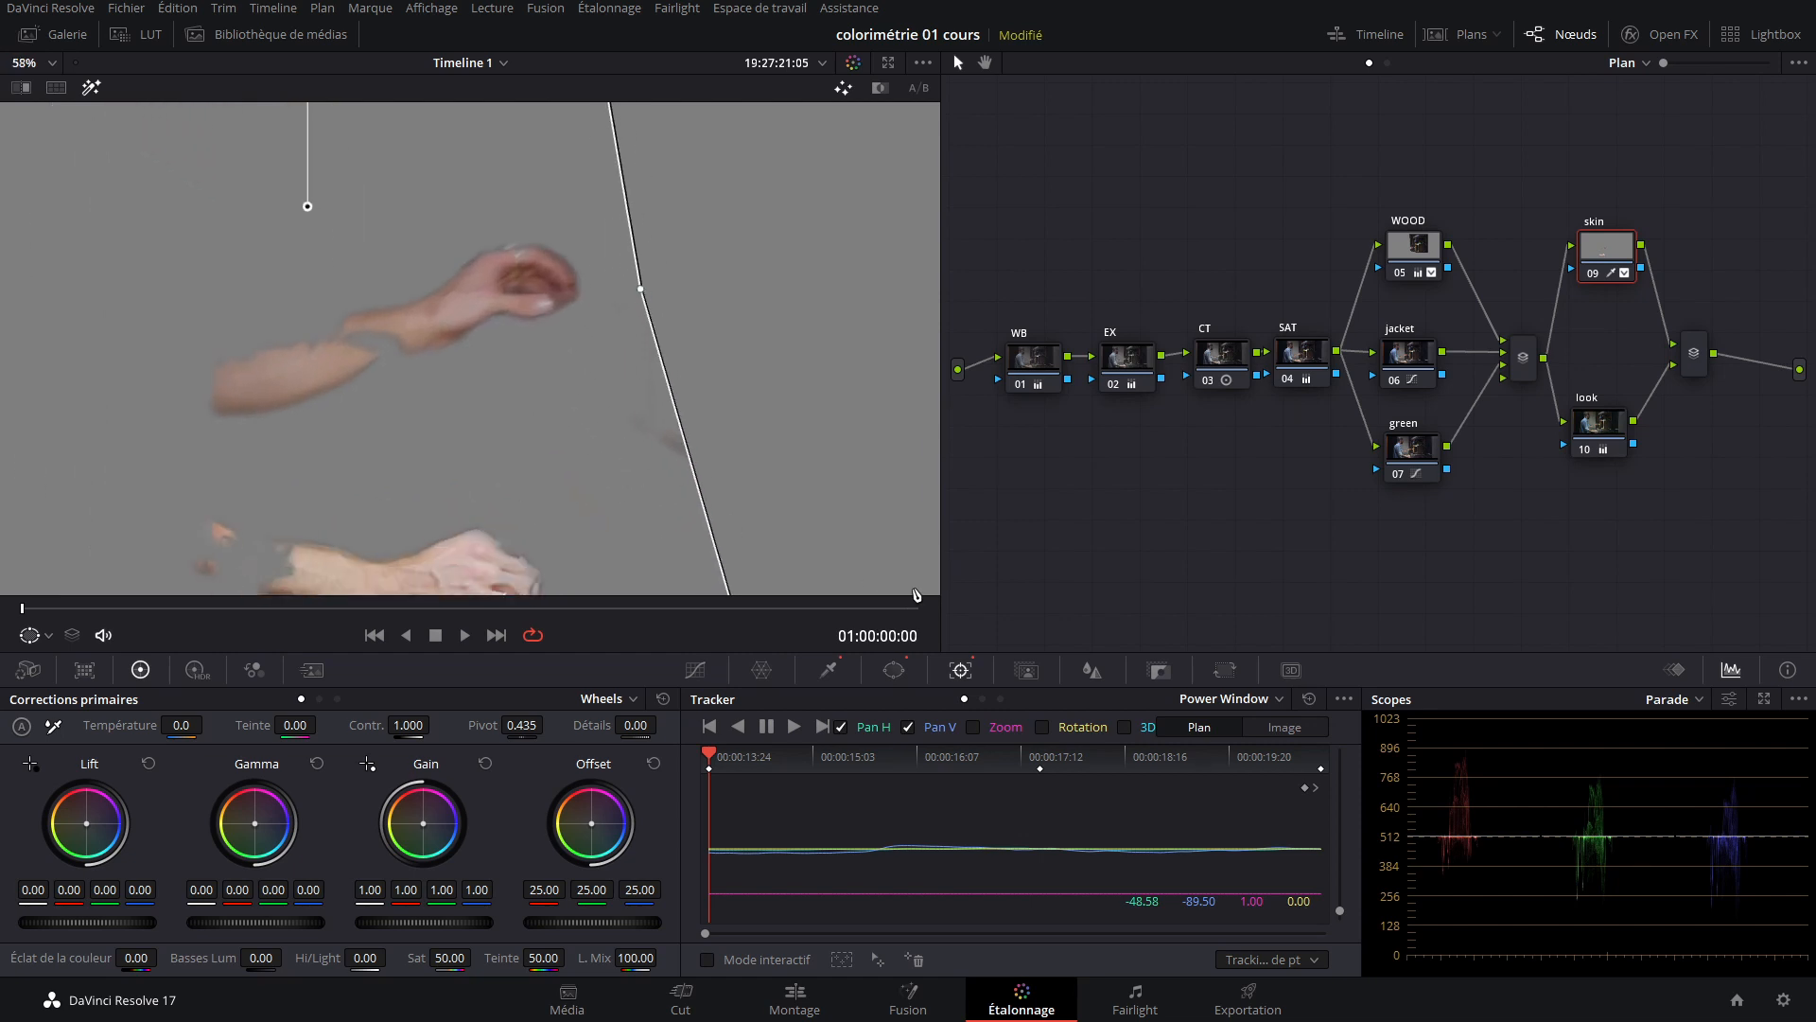
{"action": "left_click", "coordinate": [828, 670]}
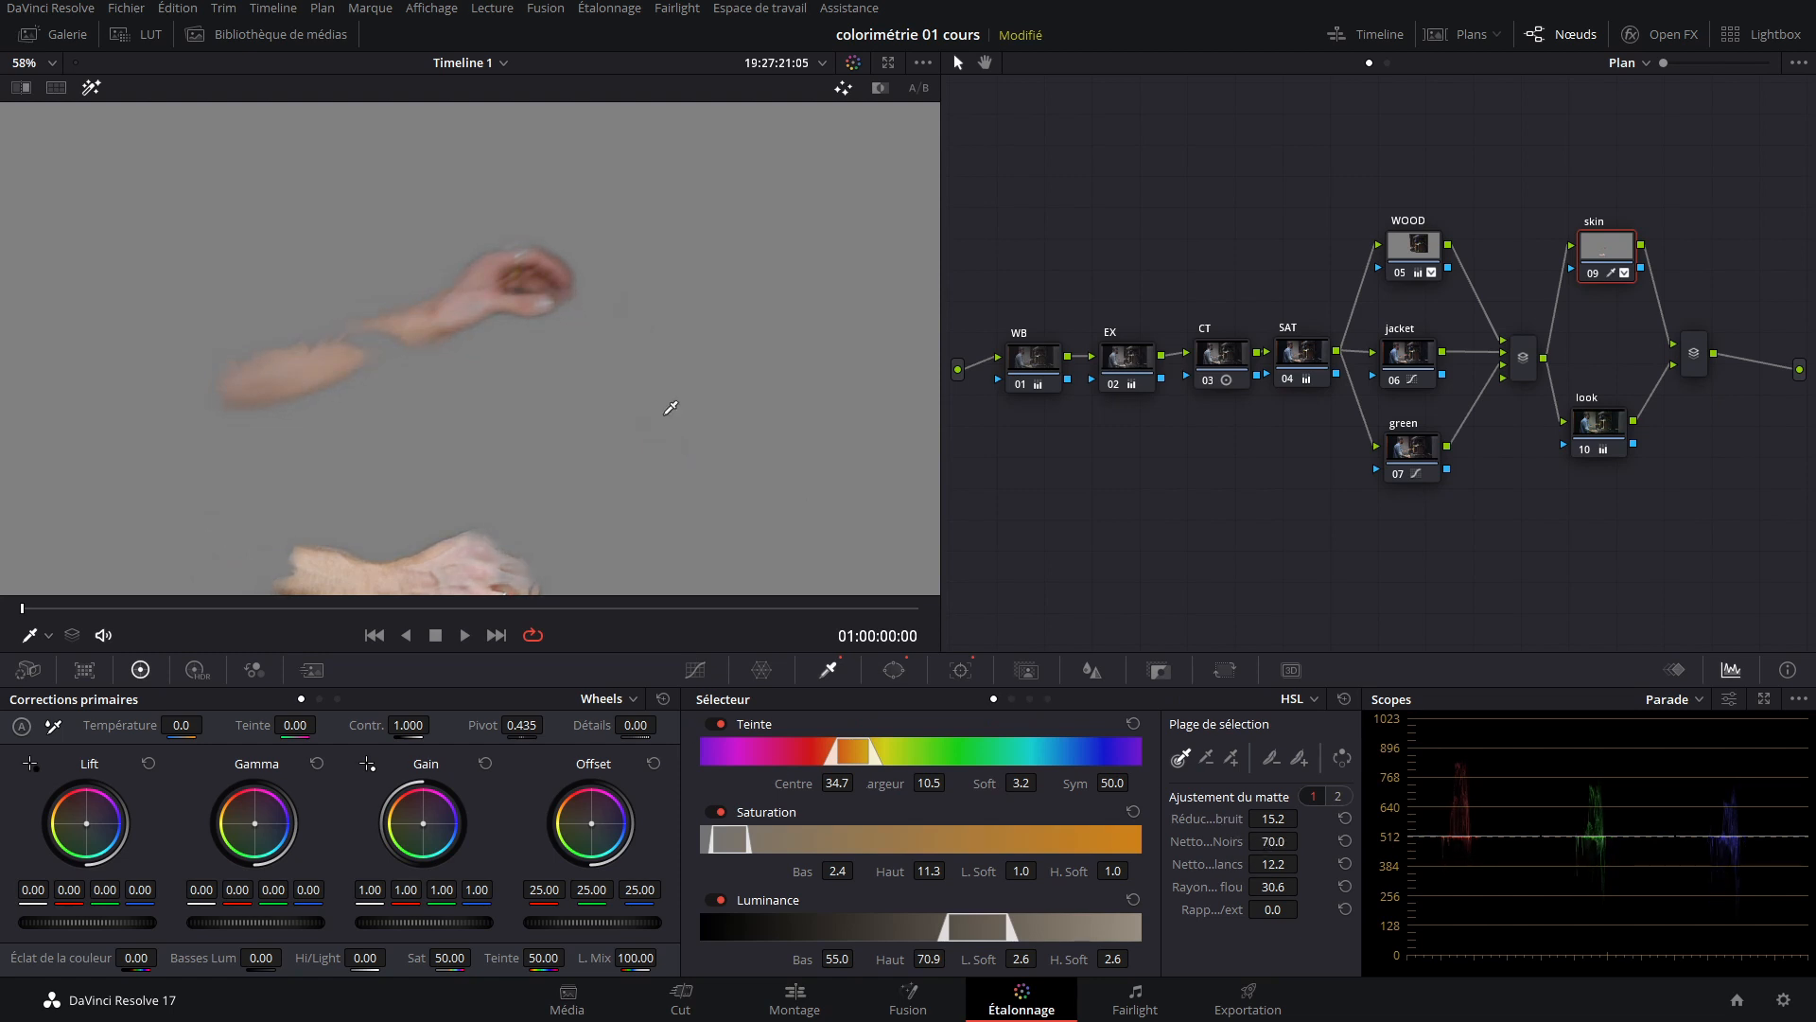
Check the skin selection at 01:00:04:23 and set the qualifier's luminance high to 81.3.
{"action": "scroll", "coordinate": [523, 440], "scroll_direction": "down", "scroll_amount": 4}
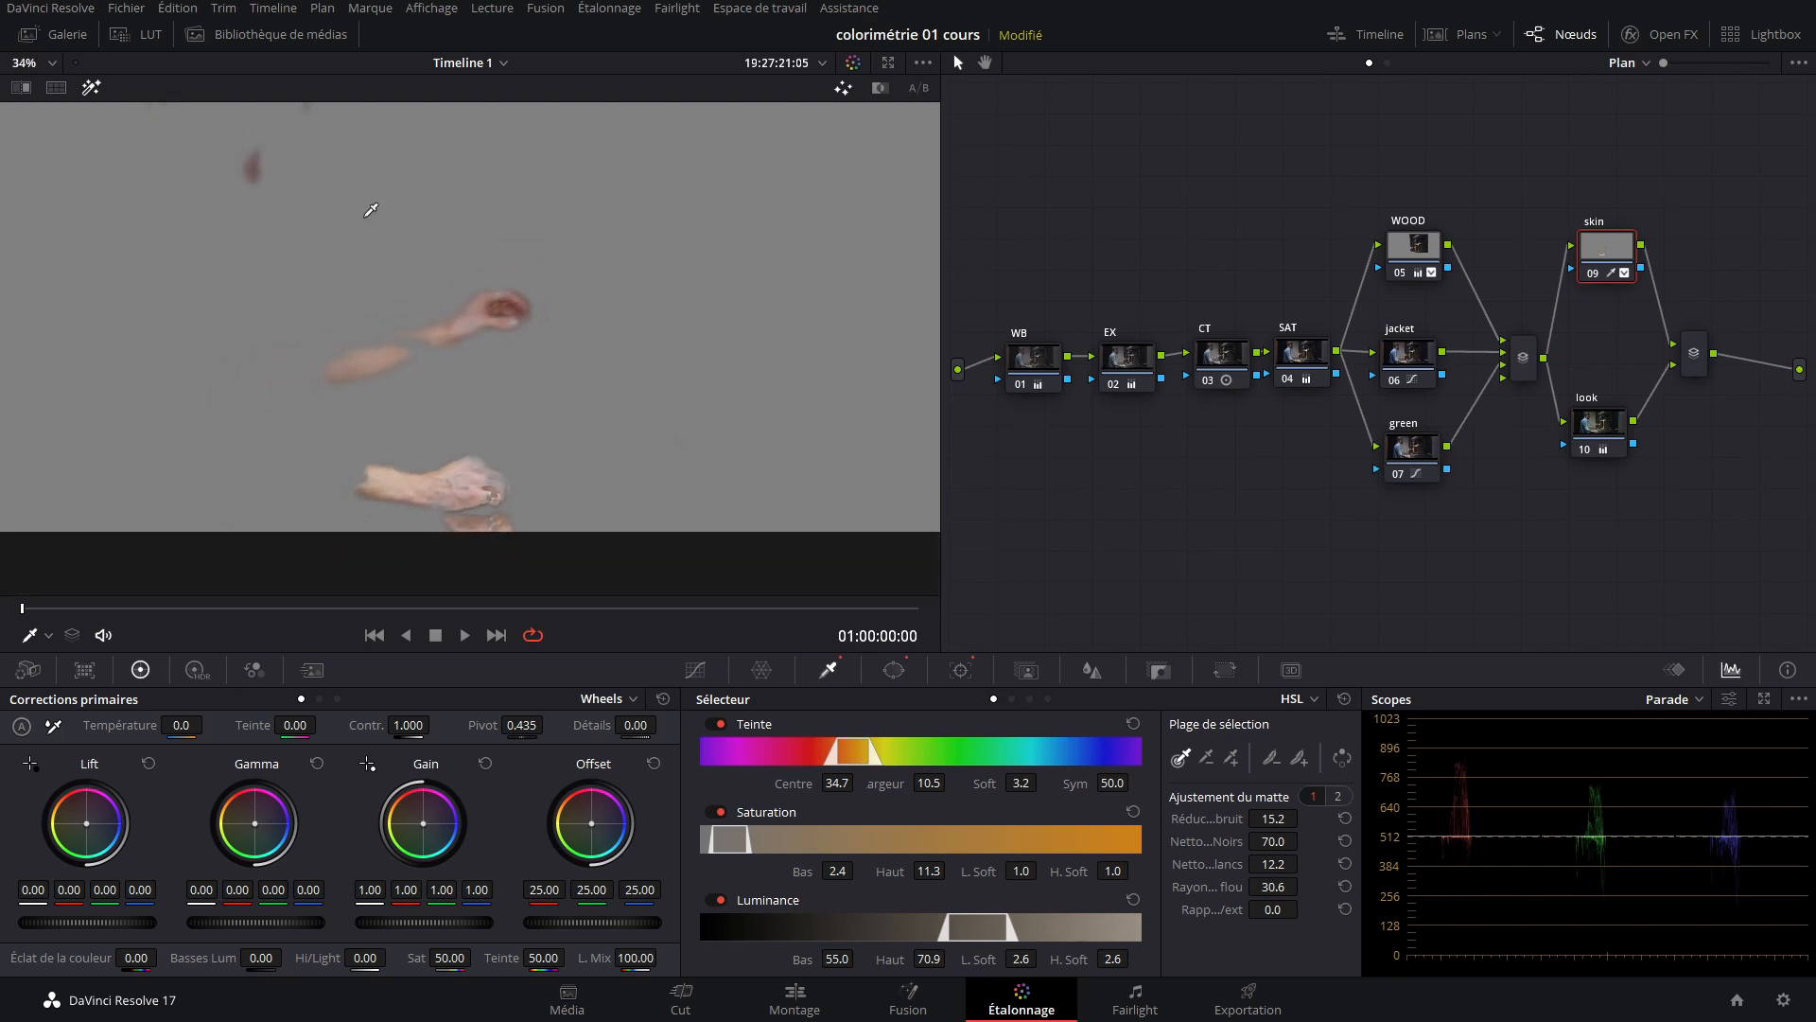
{"action": "scroll", "coordinate": [312, 464], "scroll_direction": "down", "scroll_amount": 2}
{"action": "left_click_drag", "start_coordinate": [193, 608], "coordinate": [662, 613]}
{"action": "left_click_drag", "start_coordinate": [938, 958], "coordinate": [946, 958]}
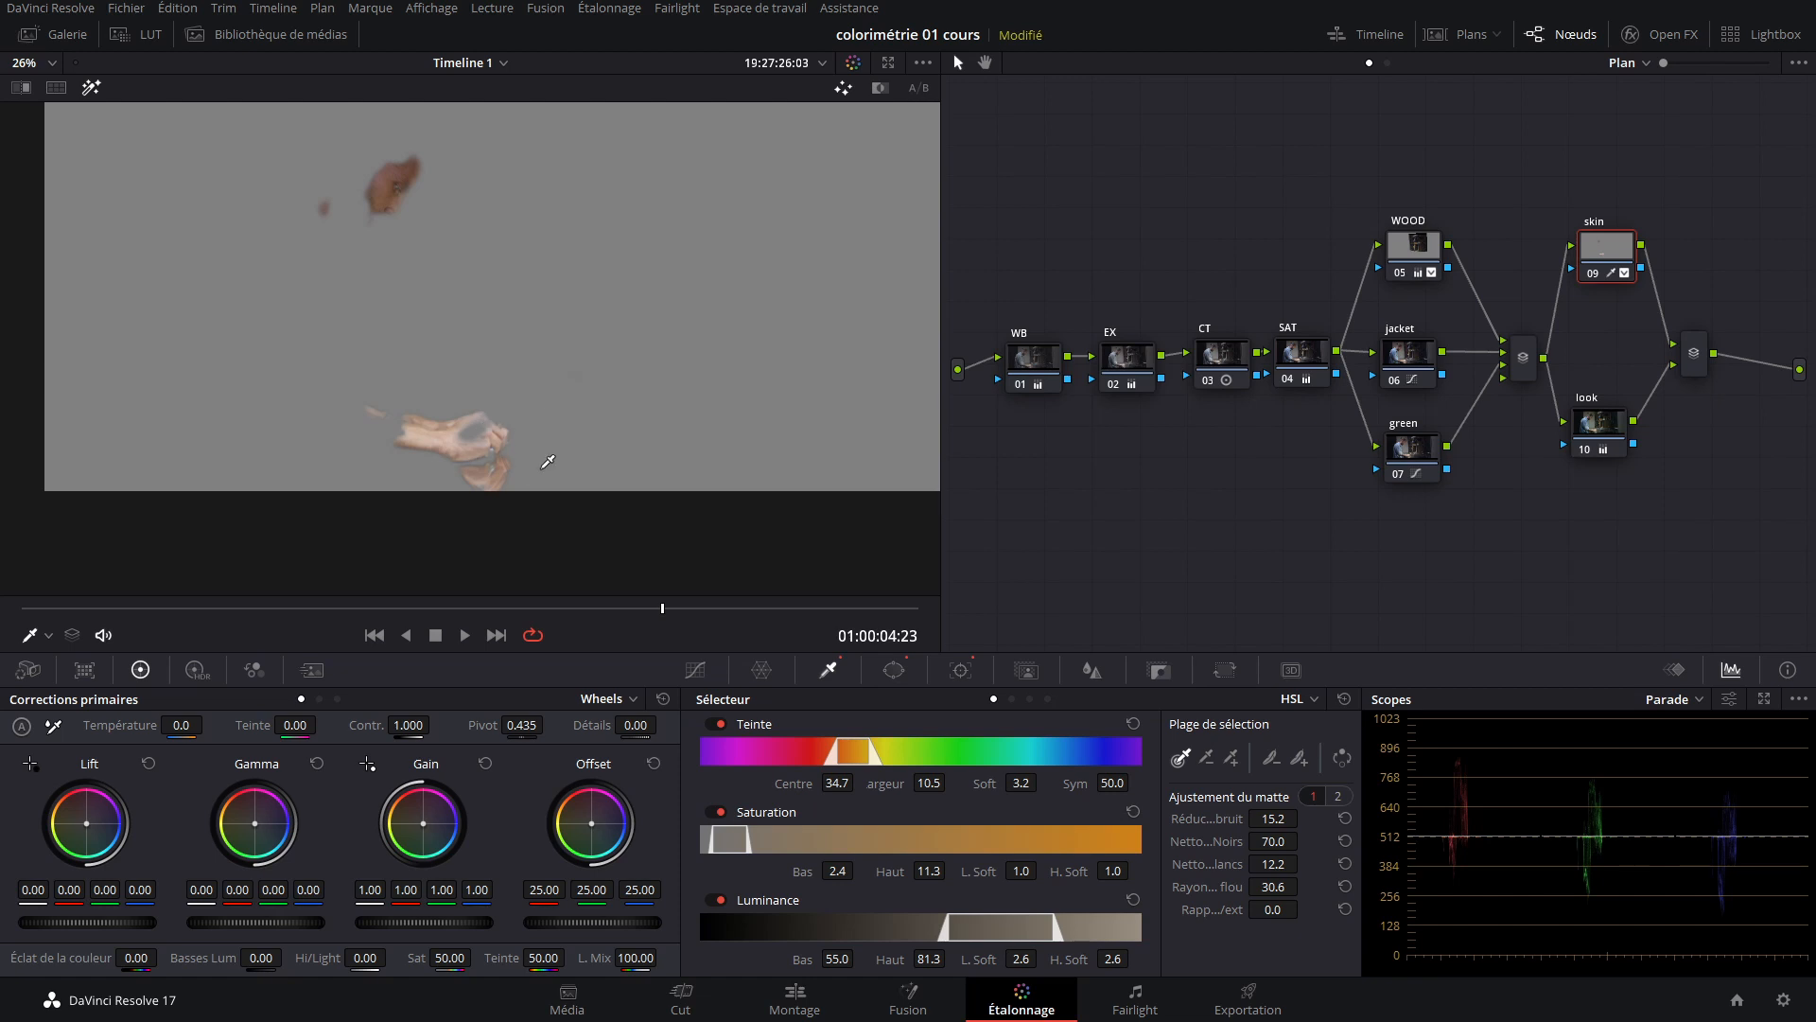
Turn off the selection highlight at 01:00:04:16, reposition the skin node and preview the graded frame full screen.
{"action": "left_click_drag", "start_coordinate": [683, 608], "coordinate": [626, 602]}
{"action": "left_click", "coordinate": [102, 84]}
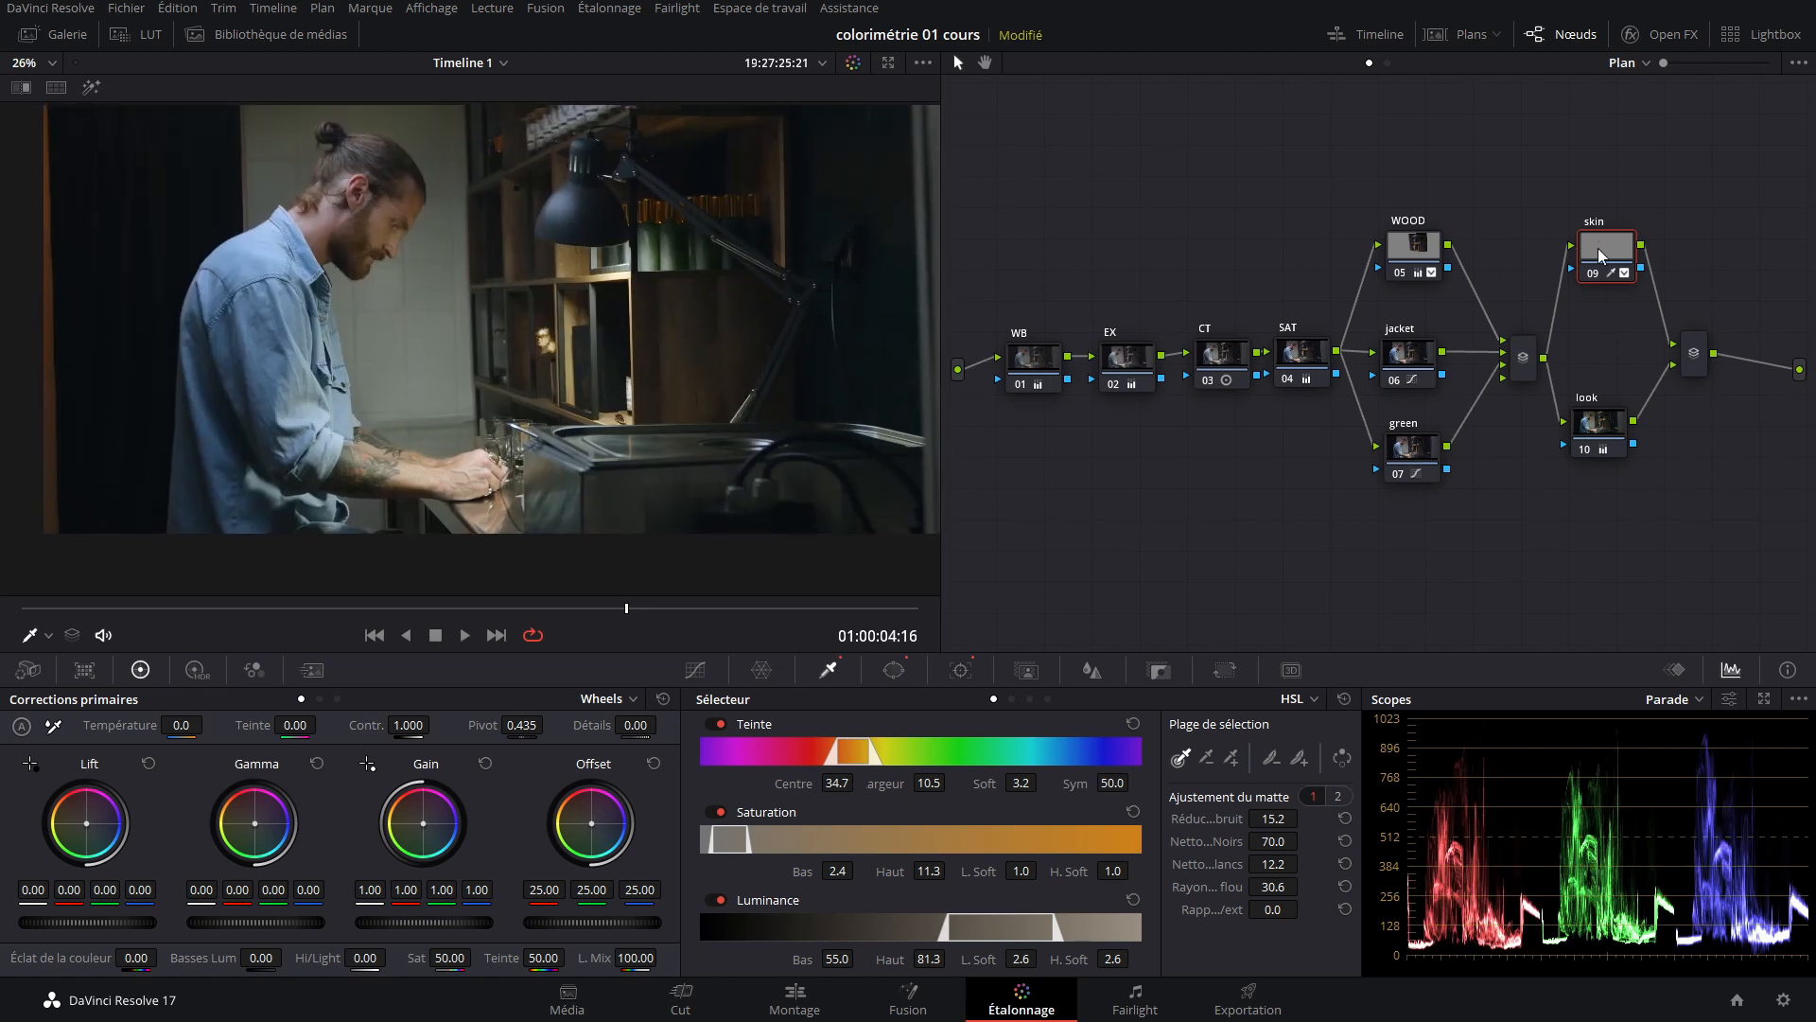
{"action": "left_click_drag", "start_coordinate": [1604, 256], "coordinate": [1605, 230]}
{"action": "scroll", "coordinate": [411, 284], "scroll_direction": "up", "scroll_amount": 2}
{"action": "scroll", "coordinate": [400, 335], "scroll_direction": "up", "scroll_amount": 2}
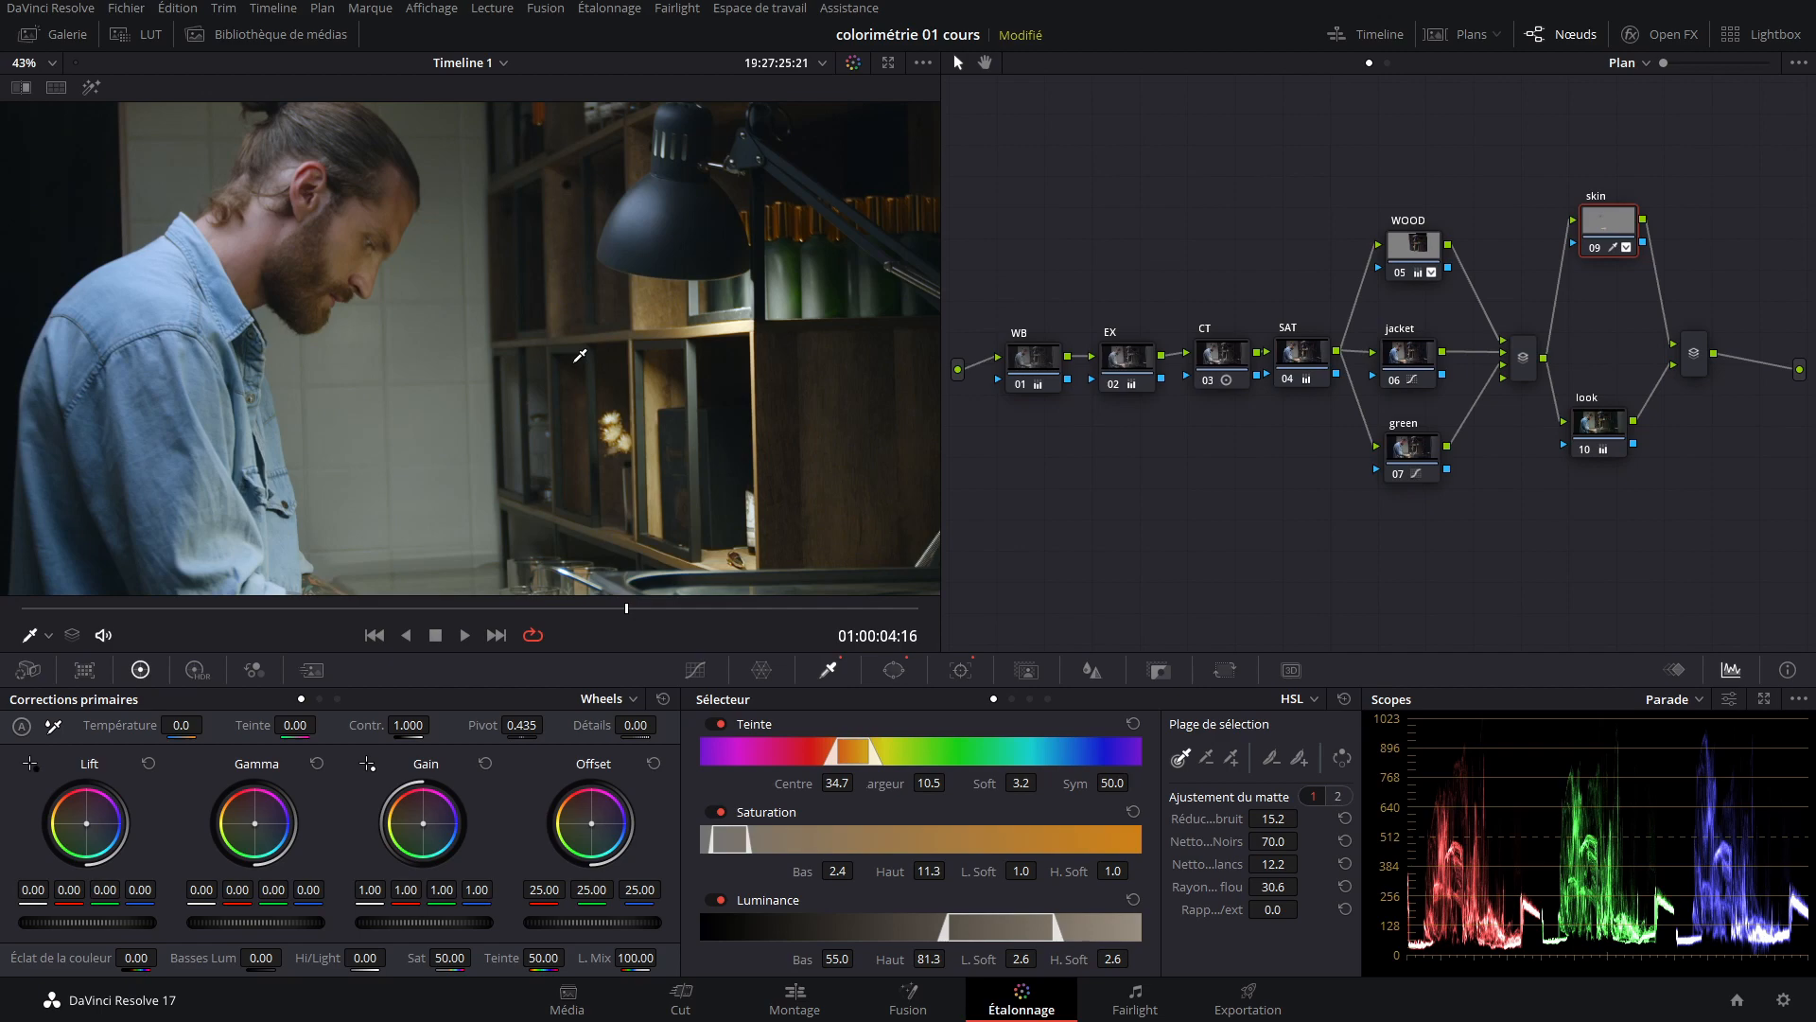
{"action": "key", "text": "ctrl+f"}
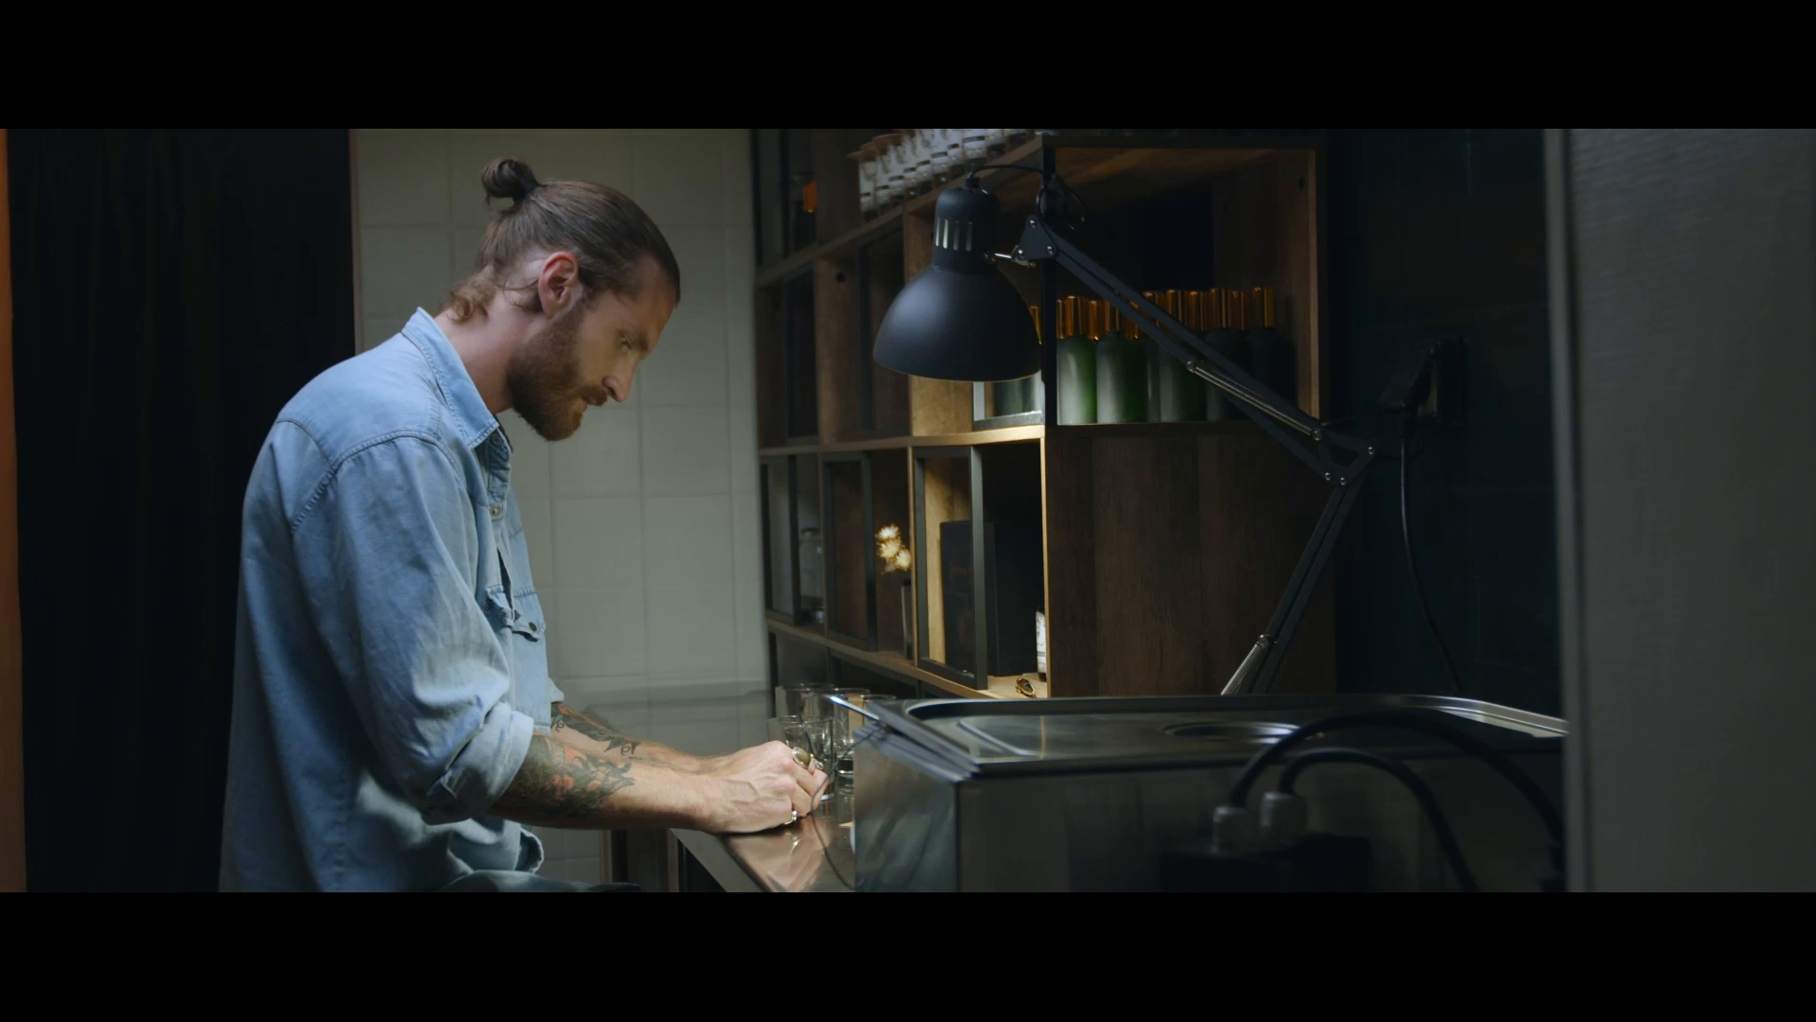
{"action": "key", "text": "ctrl+f"}
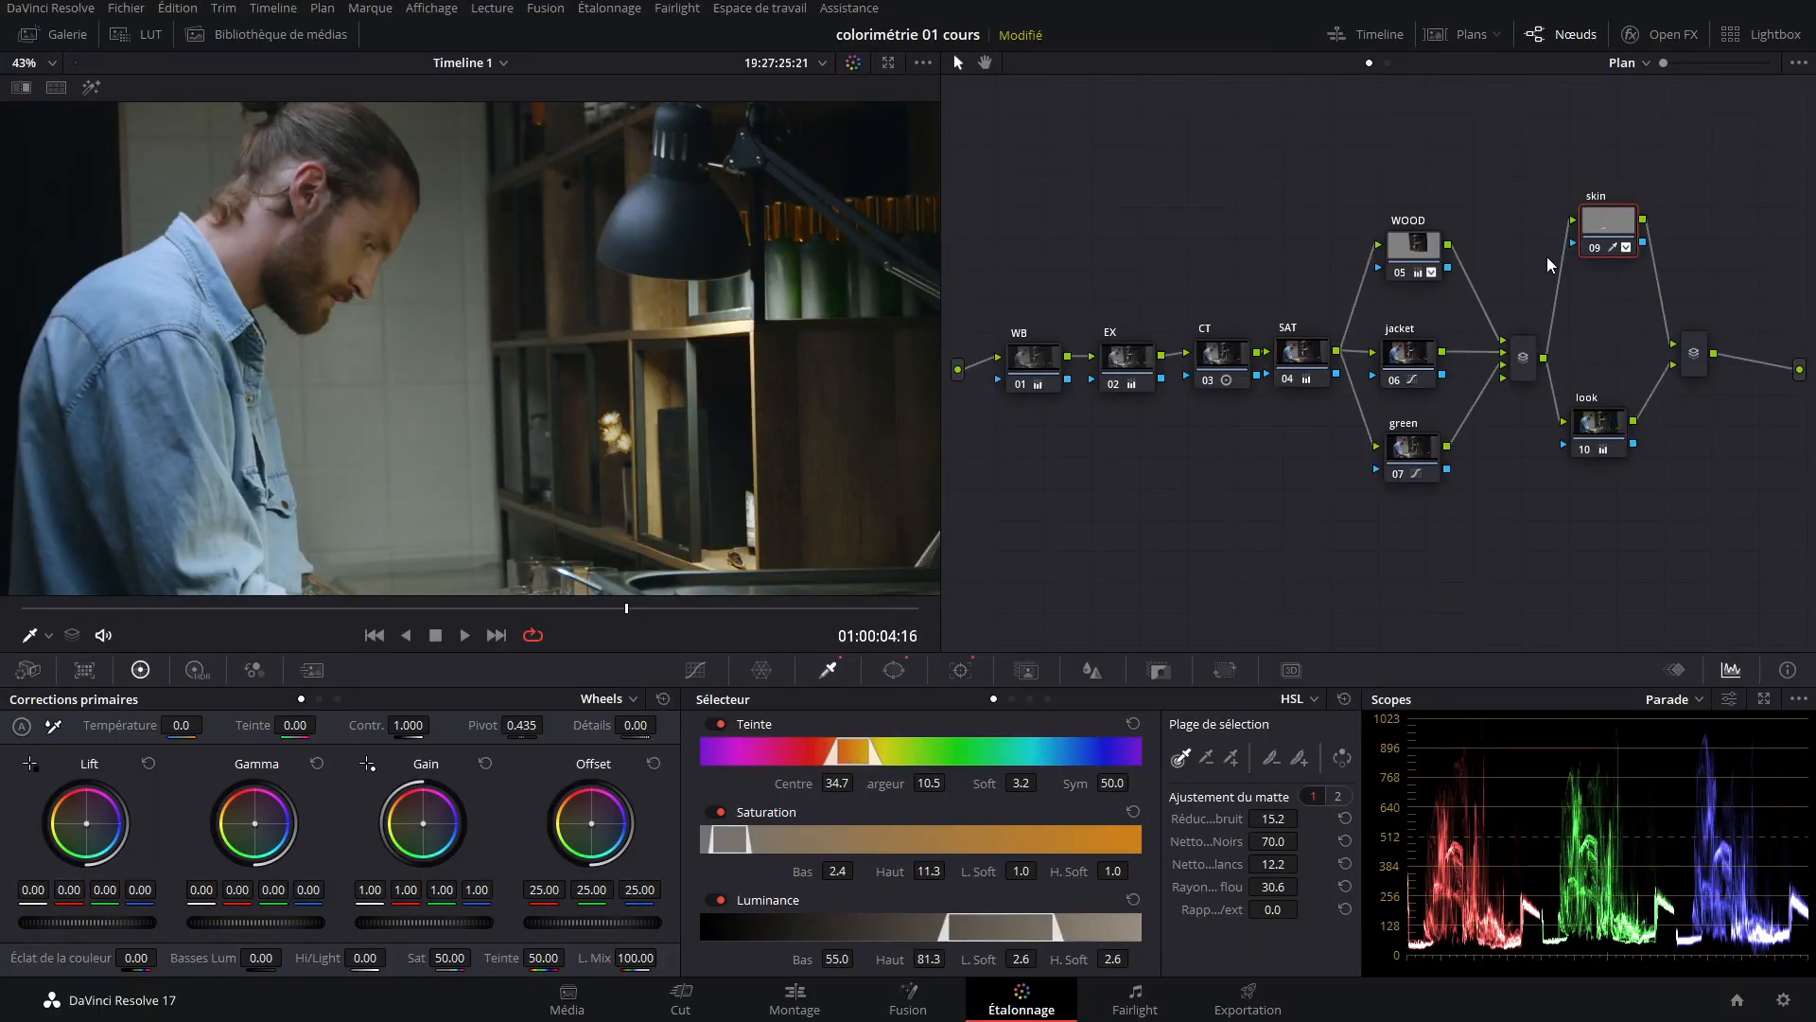
{"action": "left_click_drag", "start_coordinate": [1605, 243], "coordinate": [1599, 257]}
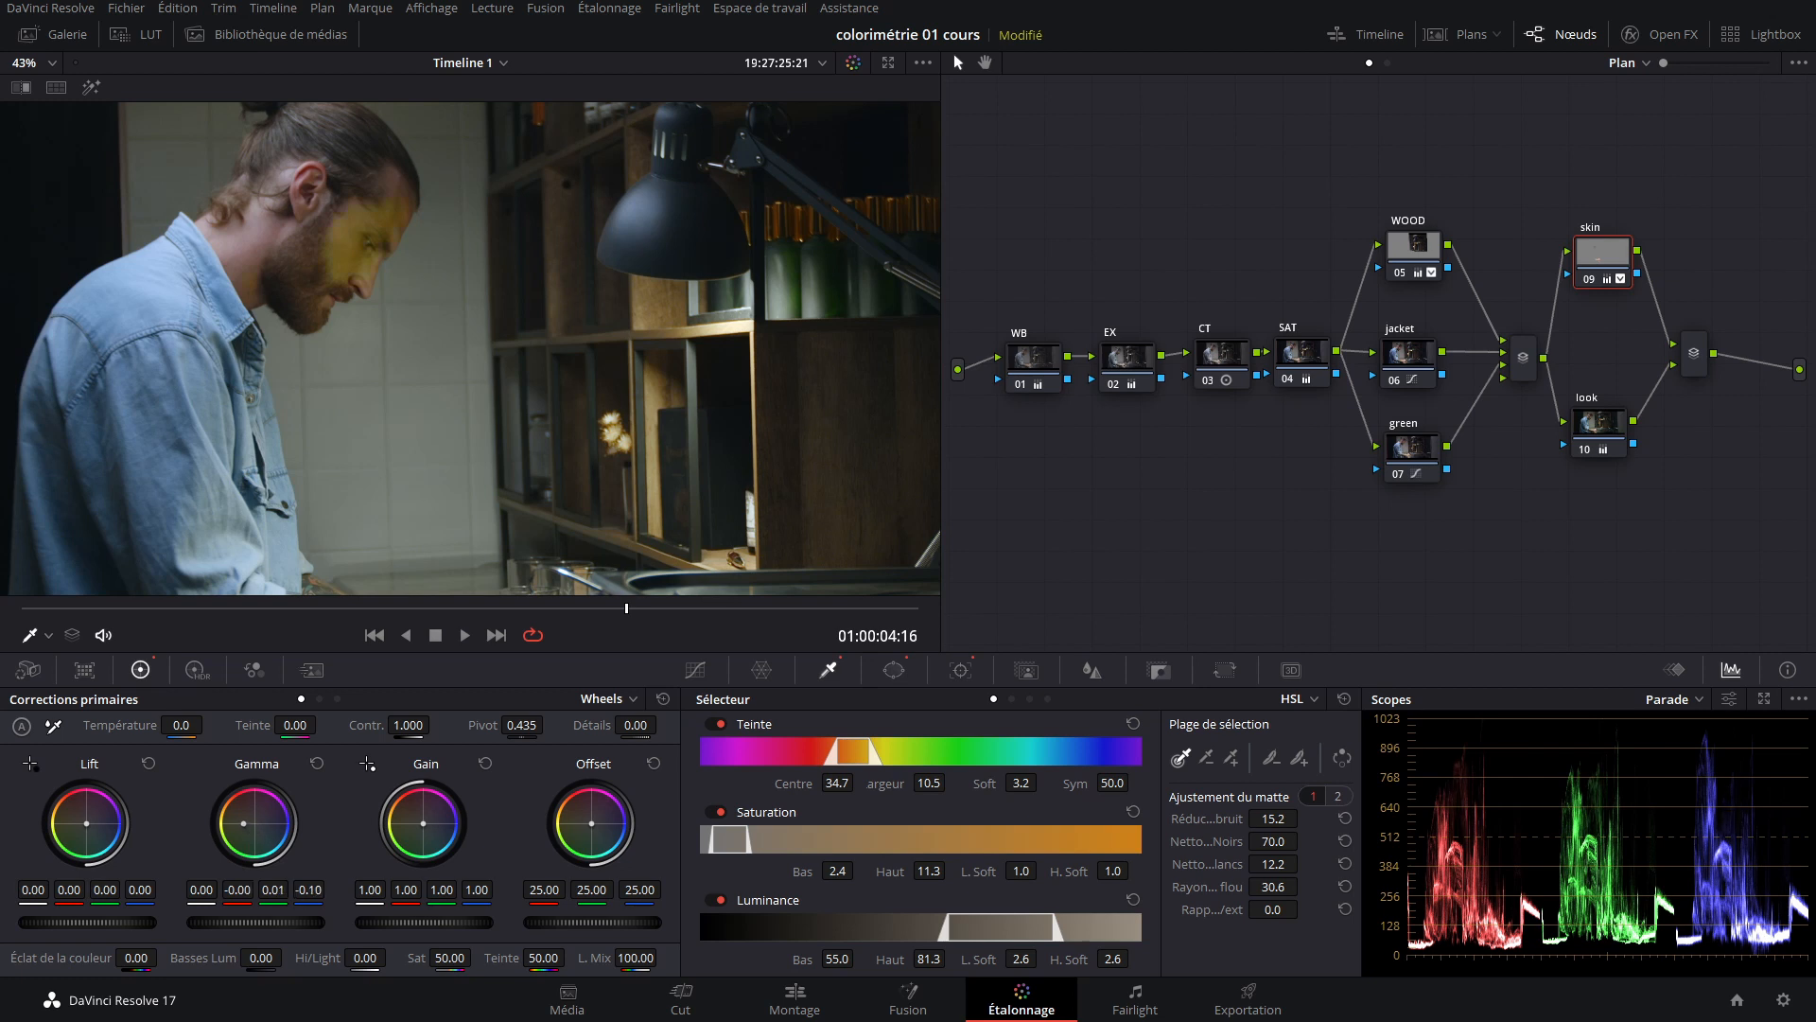
Try tinting the skin node's gamma toward orange with red 0.09, green -0.01 and blue -0.10, and reset the gamma.
{"action": "left_click_drag", "start_coordinate": [242, 825], "coordinate": [243, 813]}
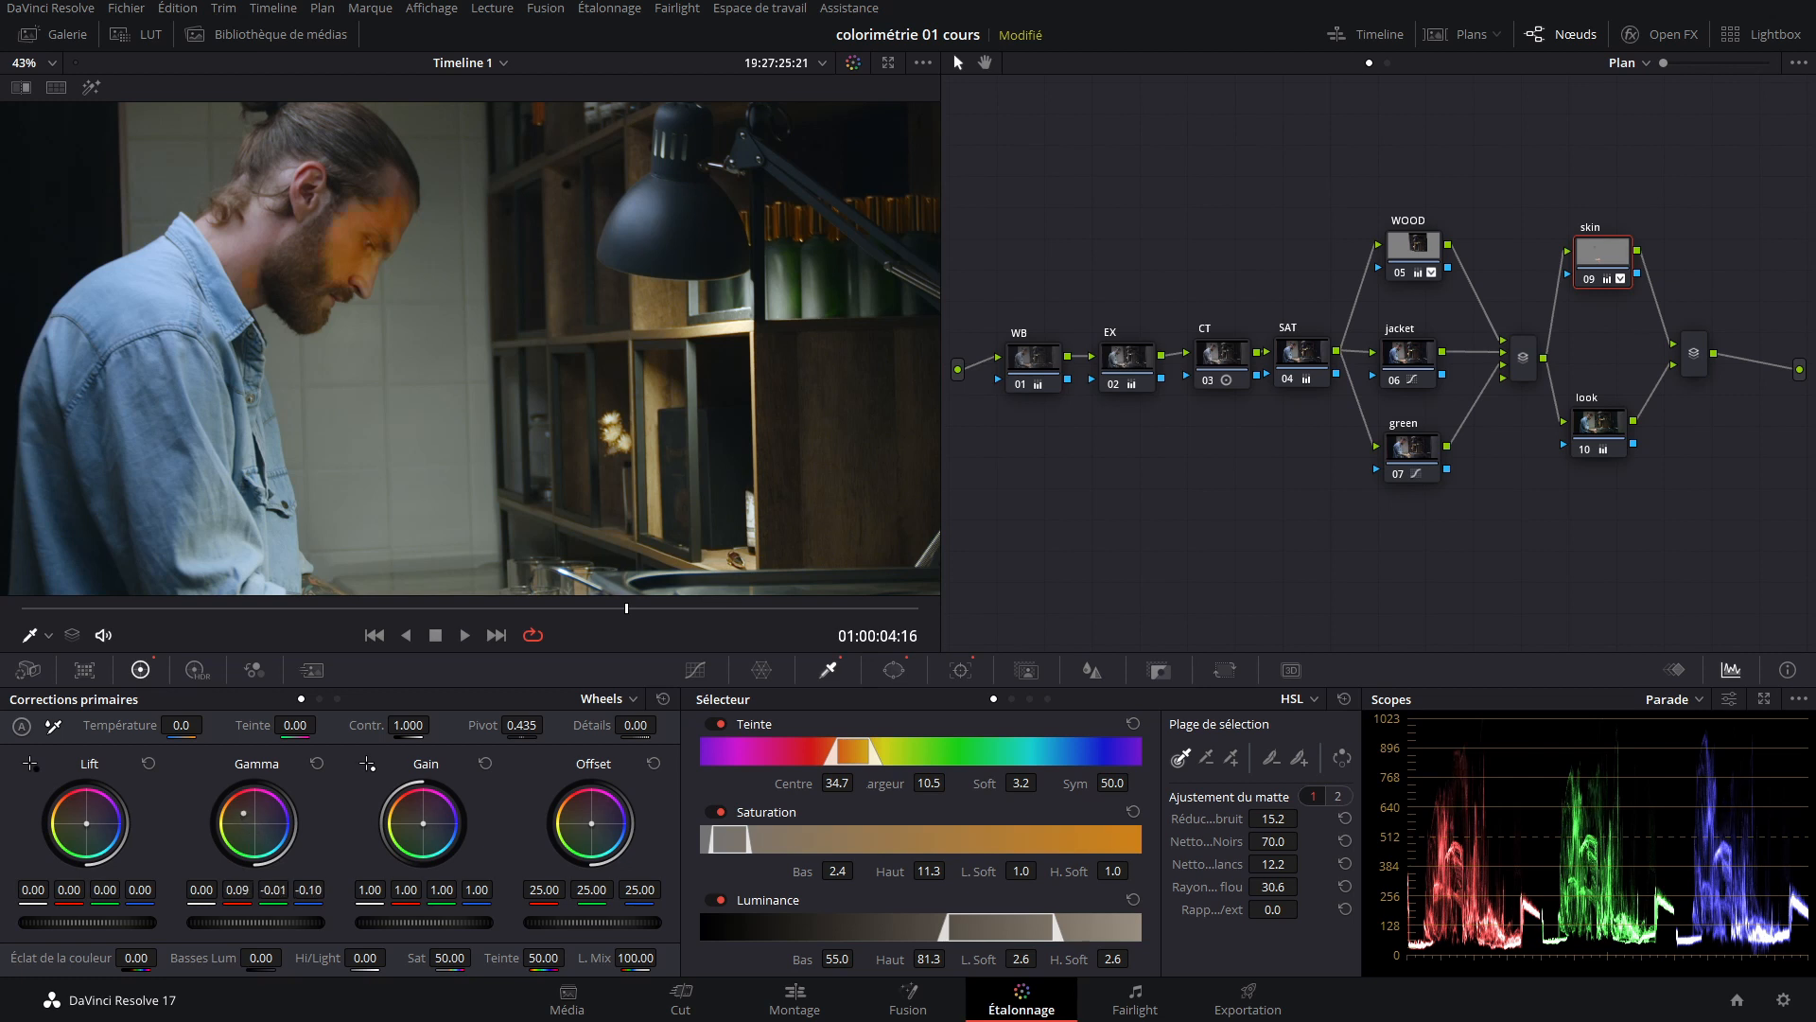
{"action": "left_click", "coordinate": [316, 762]}
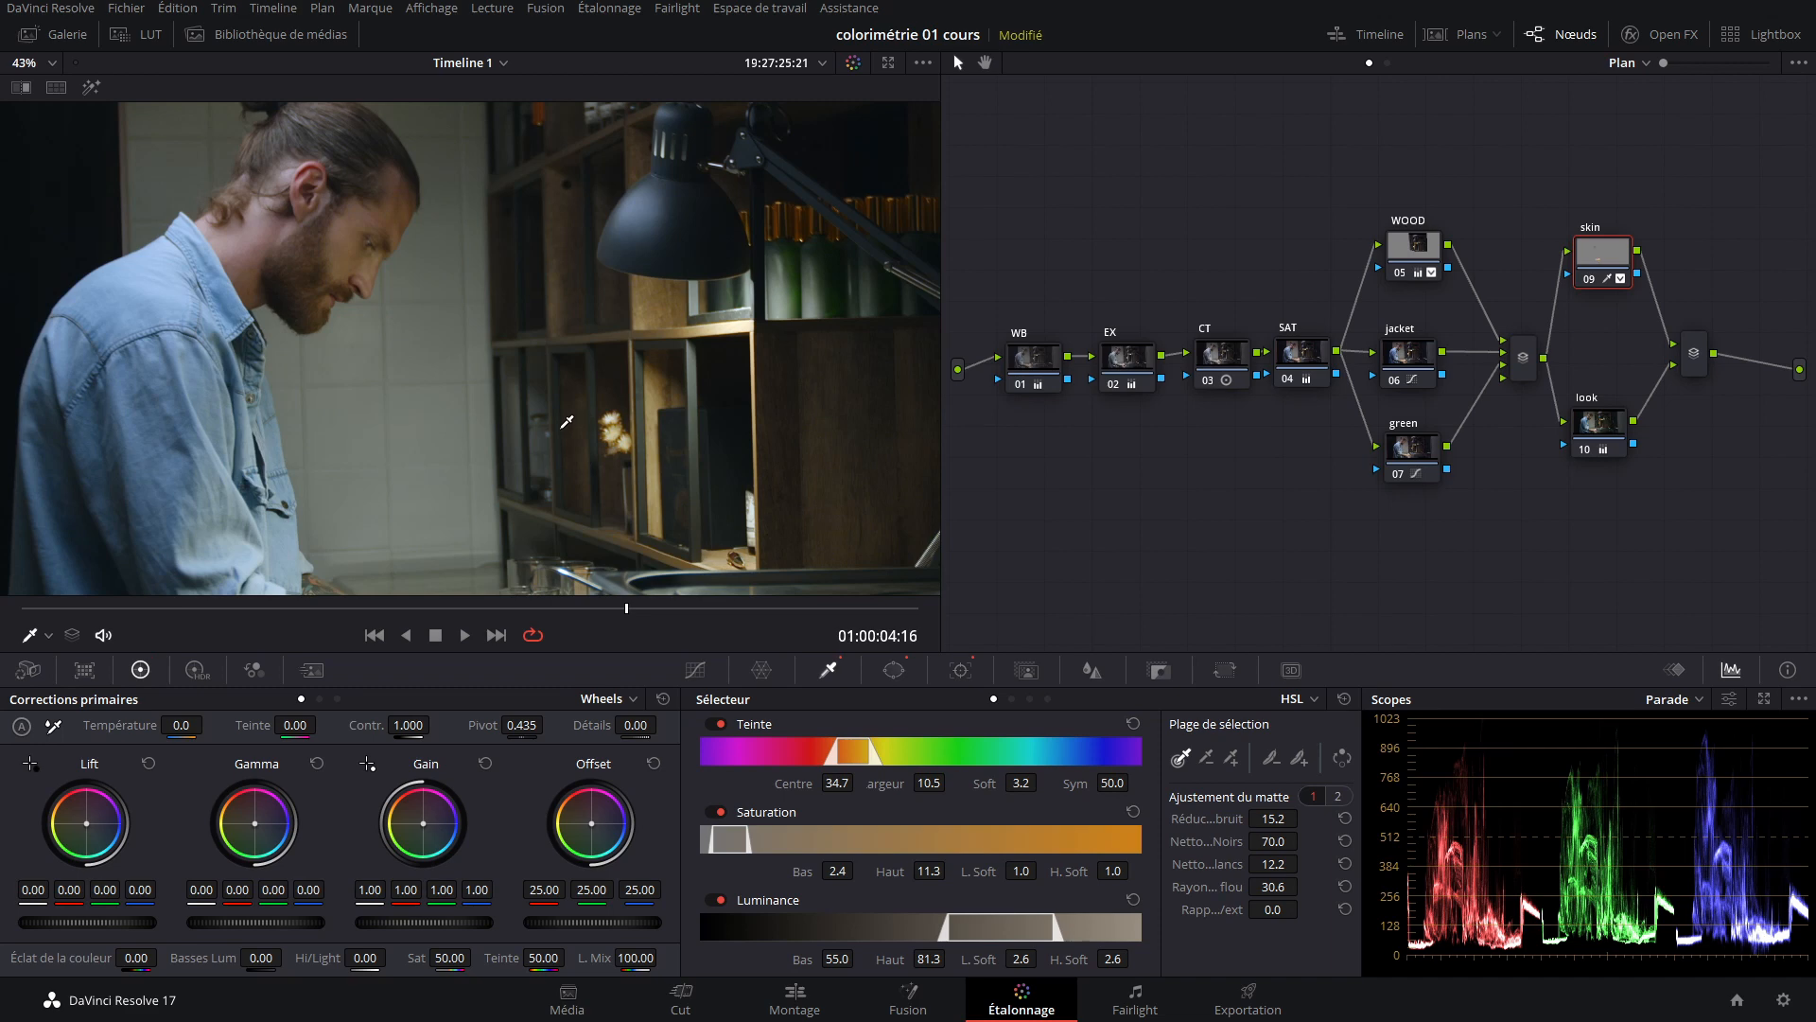
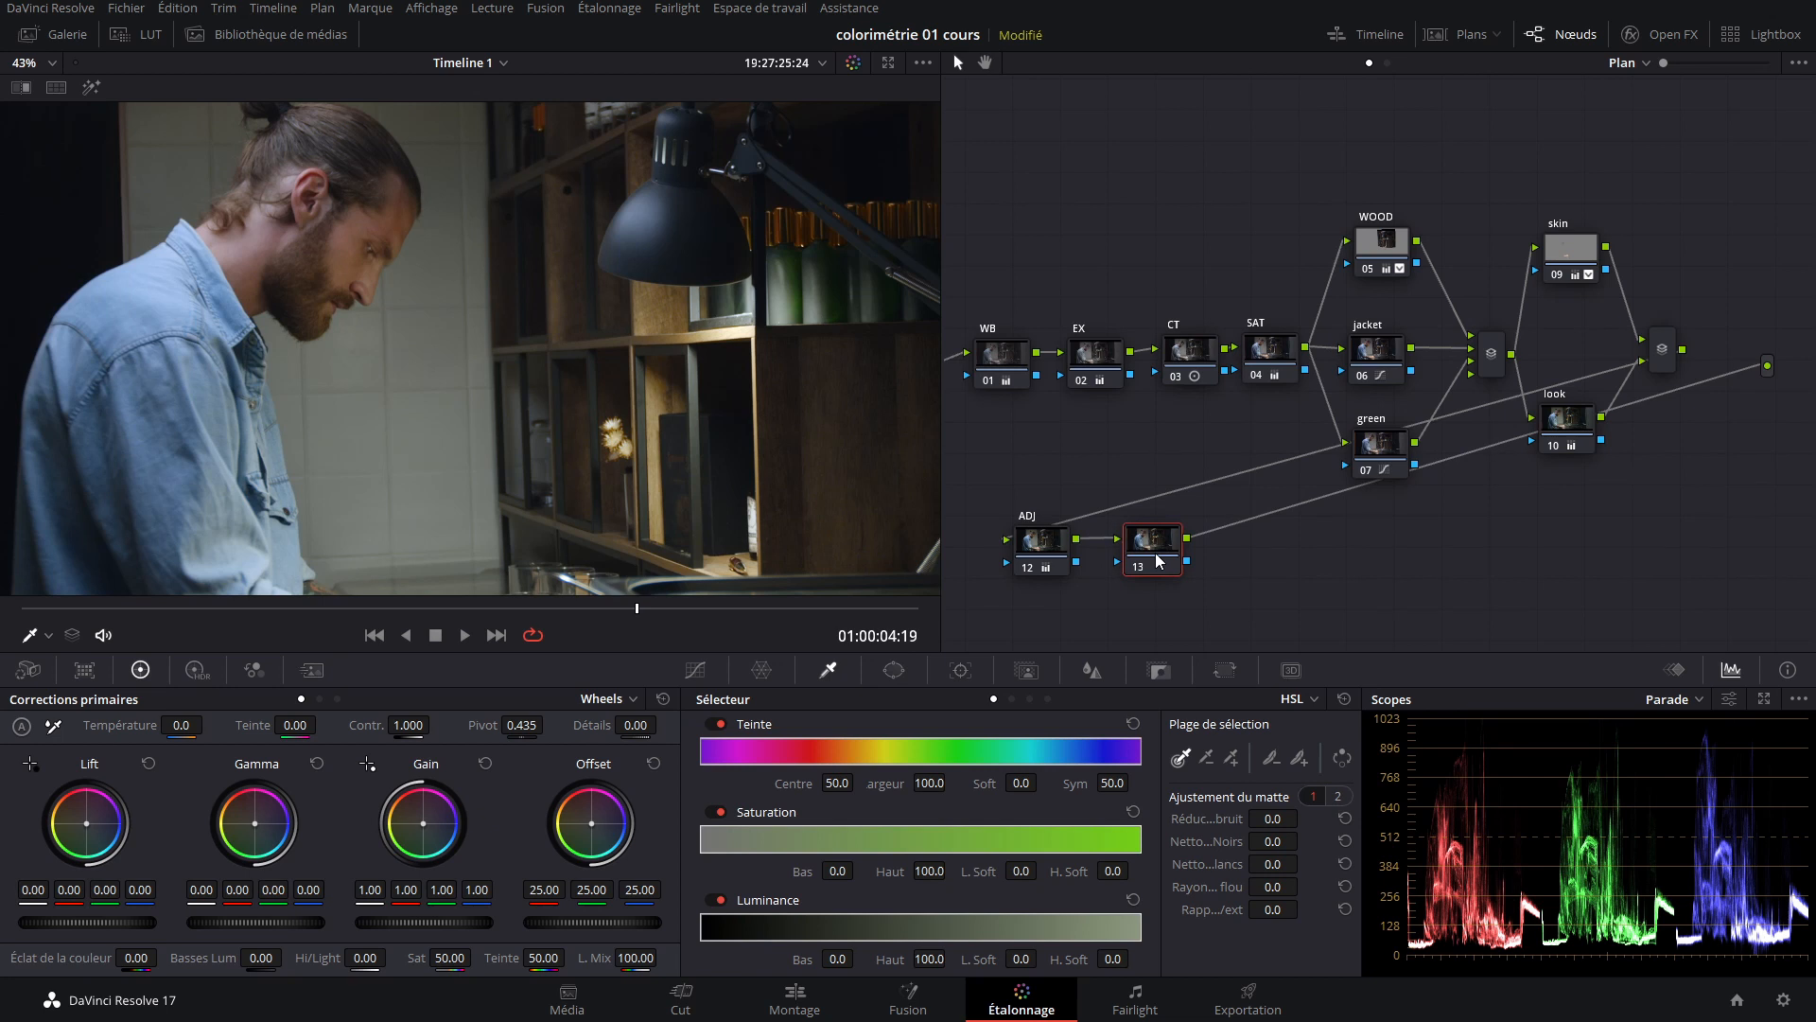
Label node 13 "grain" and apply the Grain effect to it with the 35mm preset.
{"action": "right_click", "coordinate": [1159, 560]}
{"action": "left_click", "coordinate": [1231, 594]}
{"action": "key", "text": "Return"}
{"action": "left_click", "coordinate": [1658, 39]}
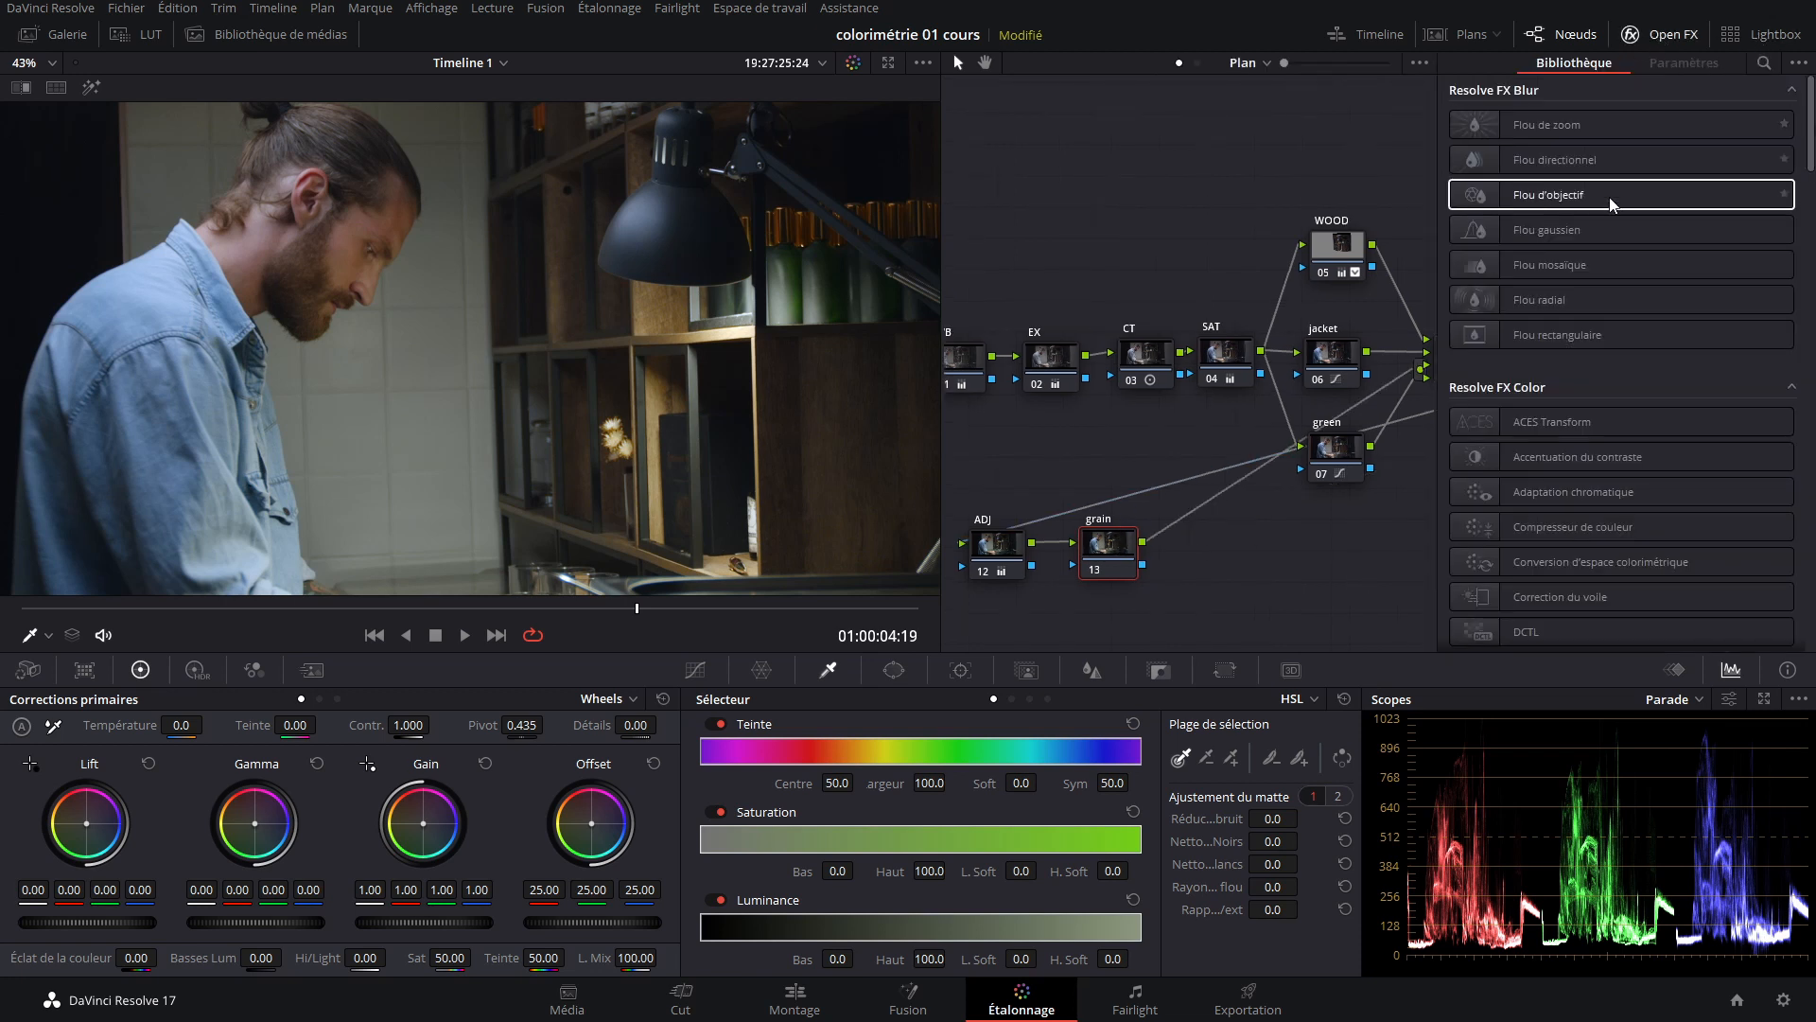
{"action": "left_click", "coordinate": [1762, 64]}
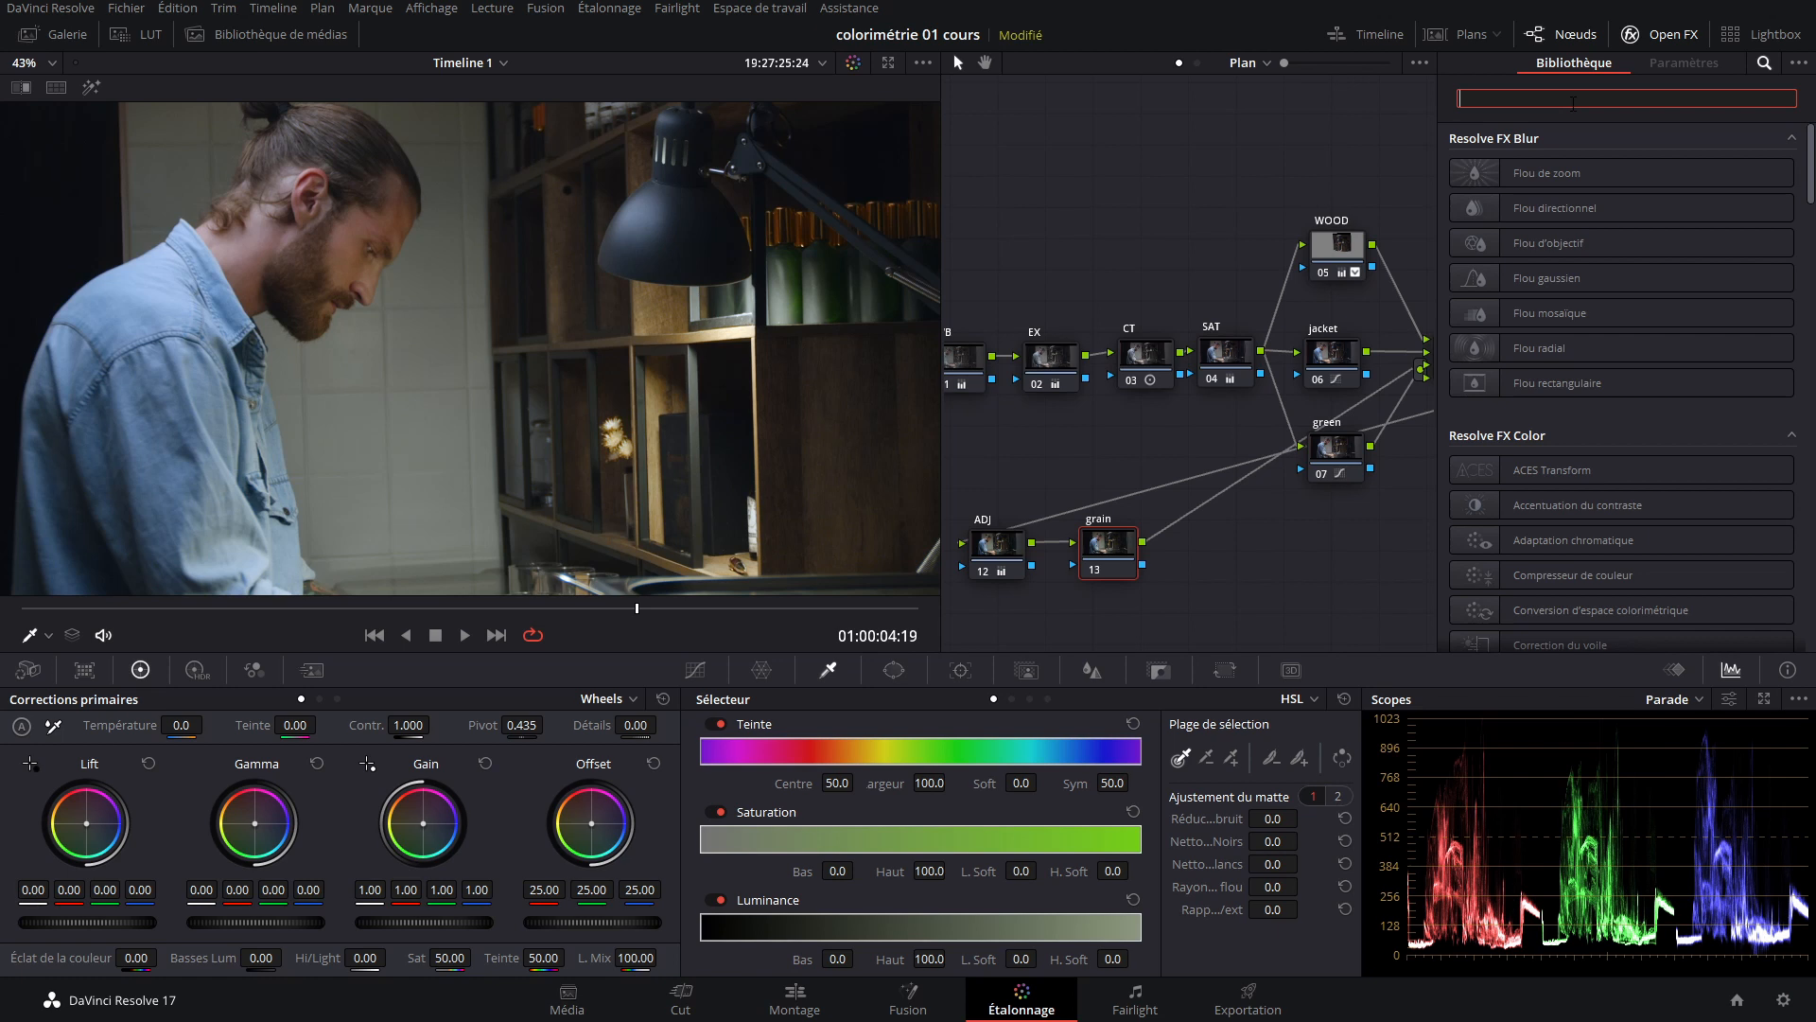
{"action": "type", "text": "grain"}
{"action": "left_click_drag", "start_coordinate": [1527, 174], "coordinate": [1108, 549]}
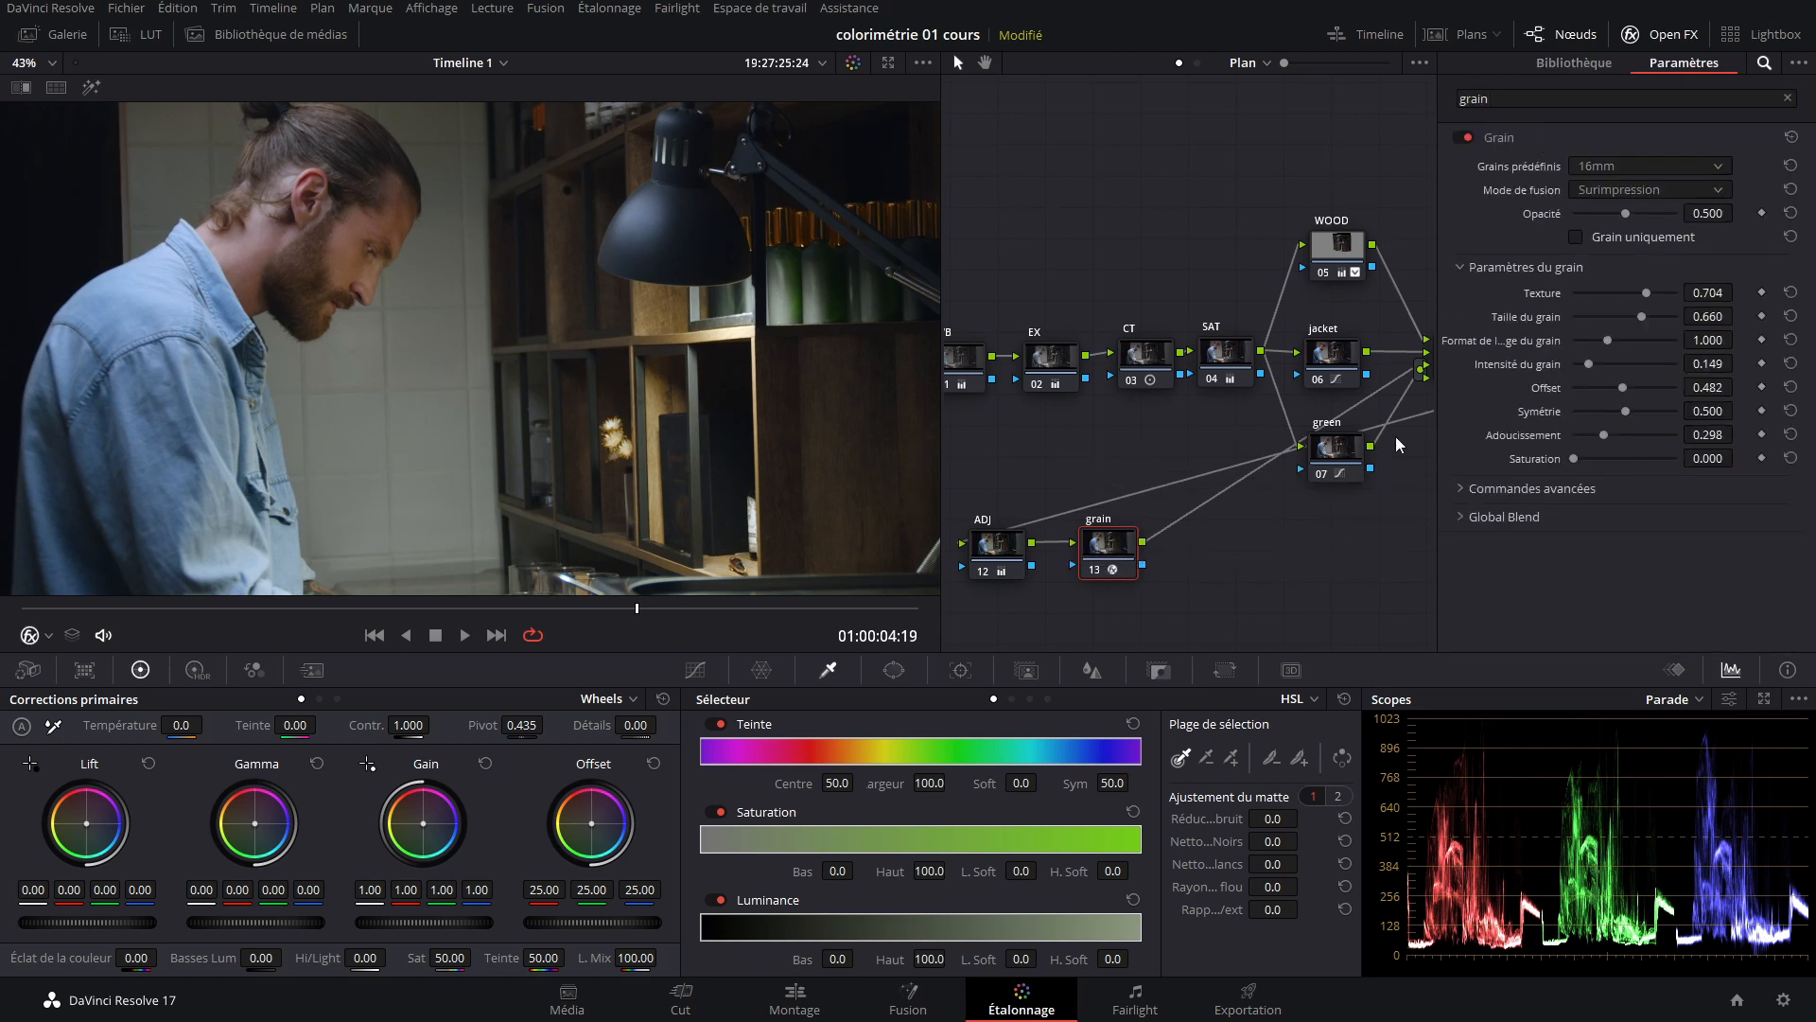
{"action": "left_click", "coordinate": [1614, 168]}
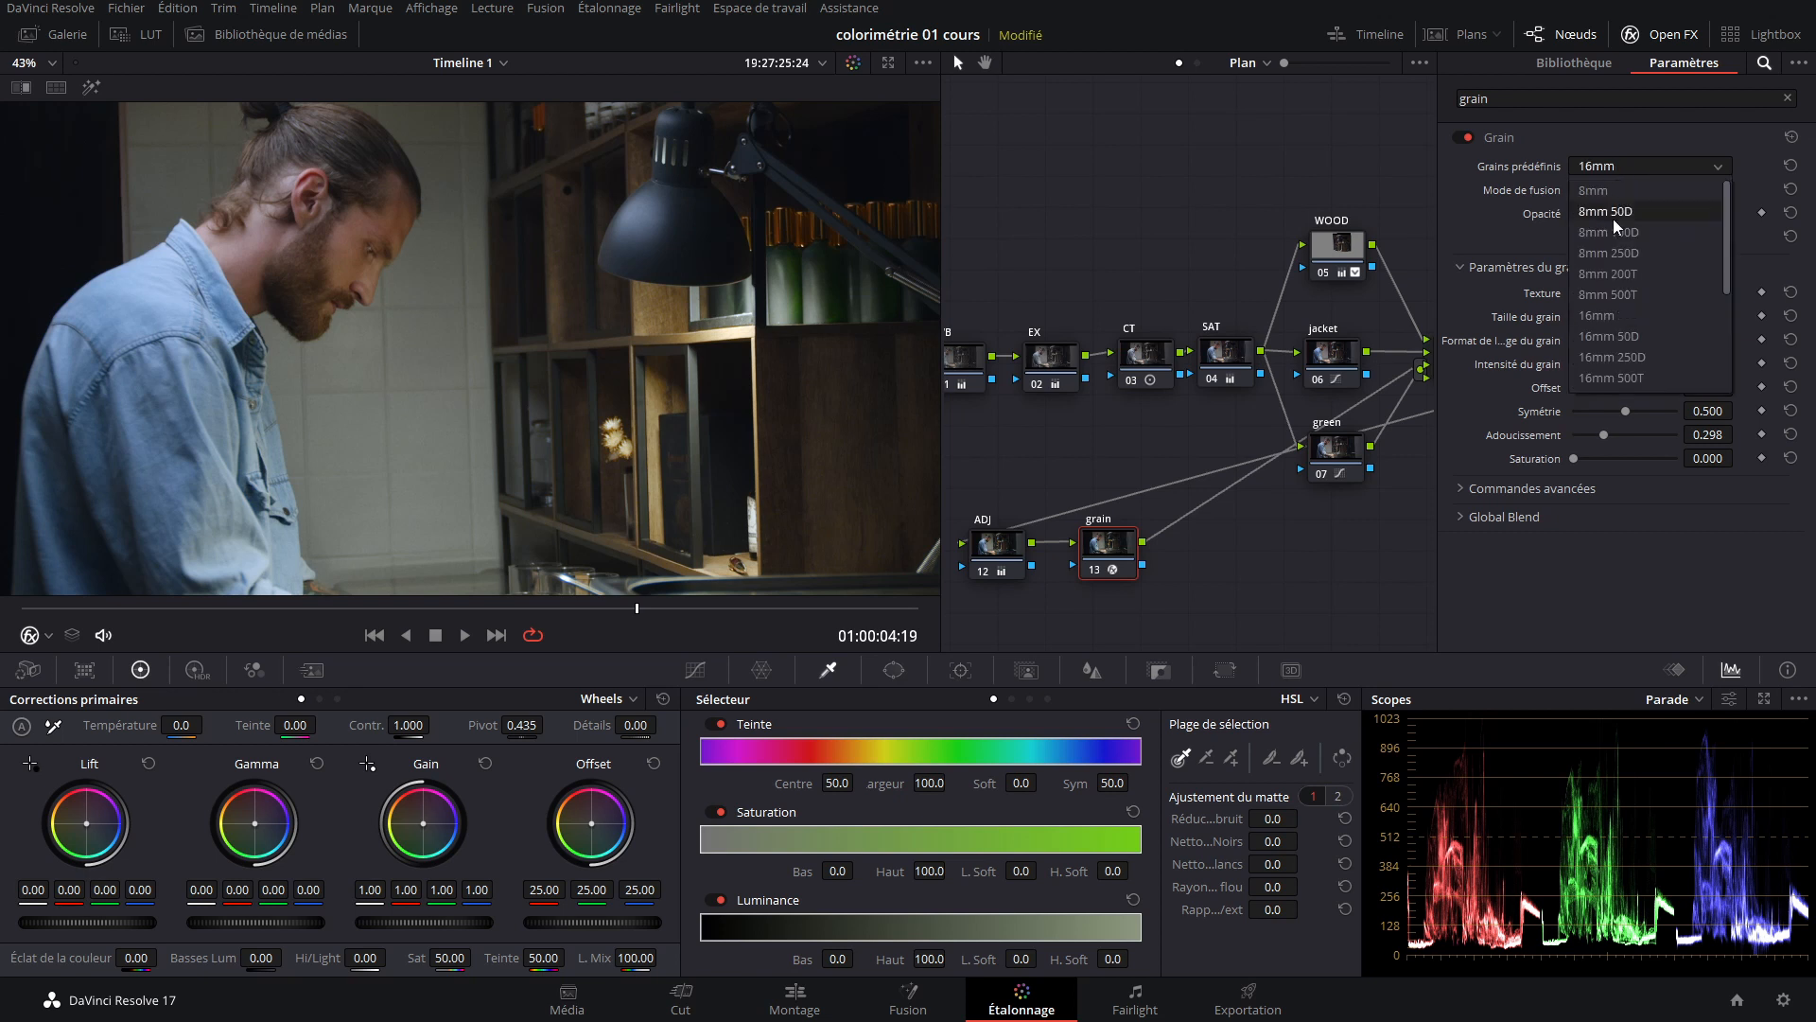
{"action": "left_click", "coordinate": [1634, 296]}
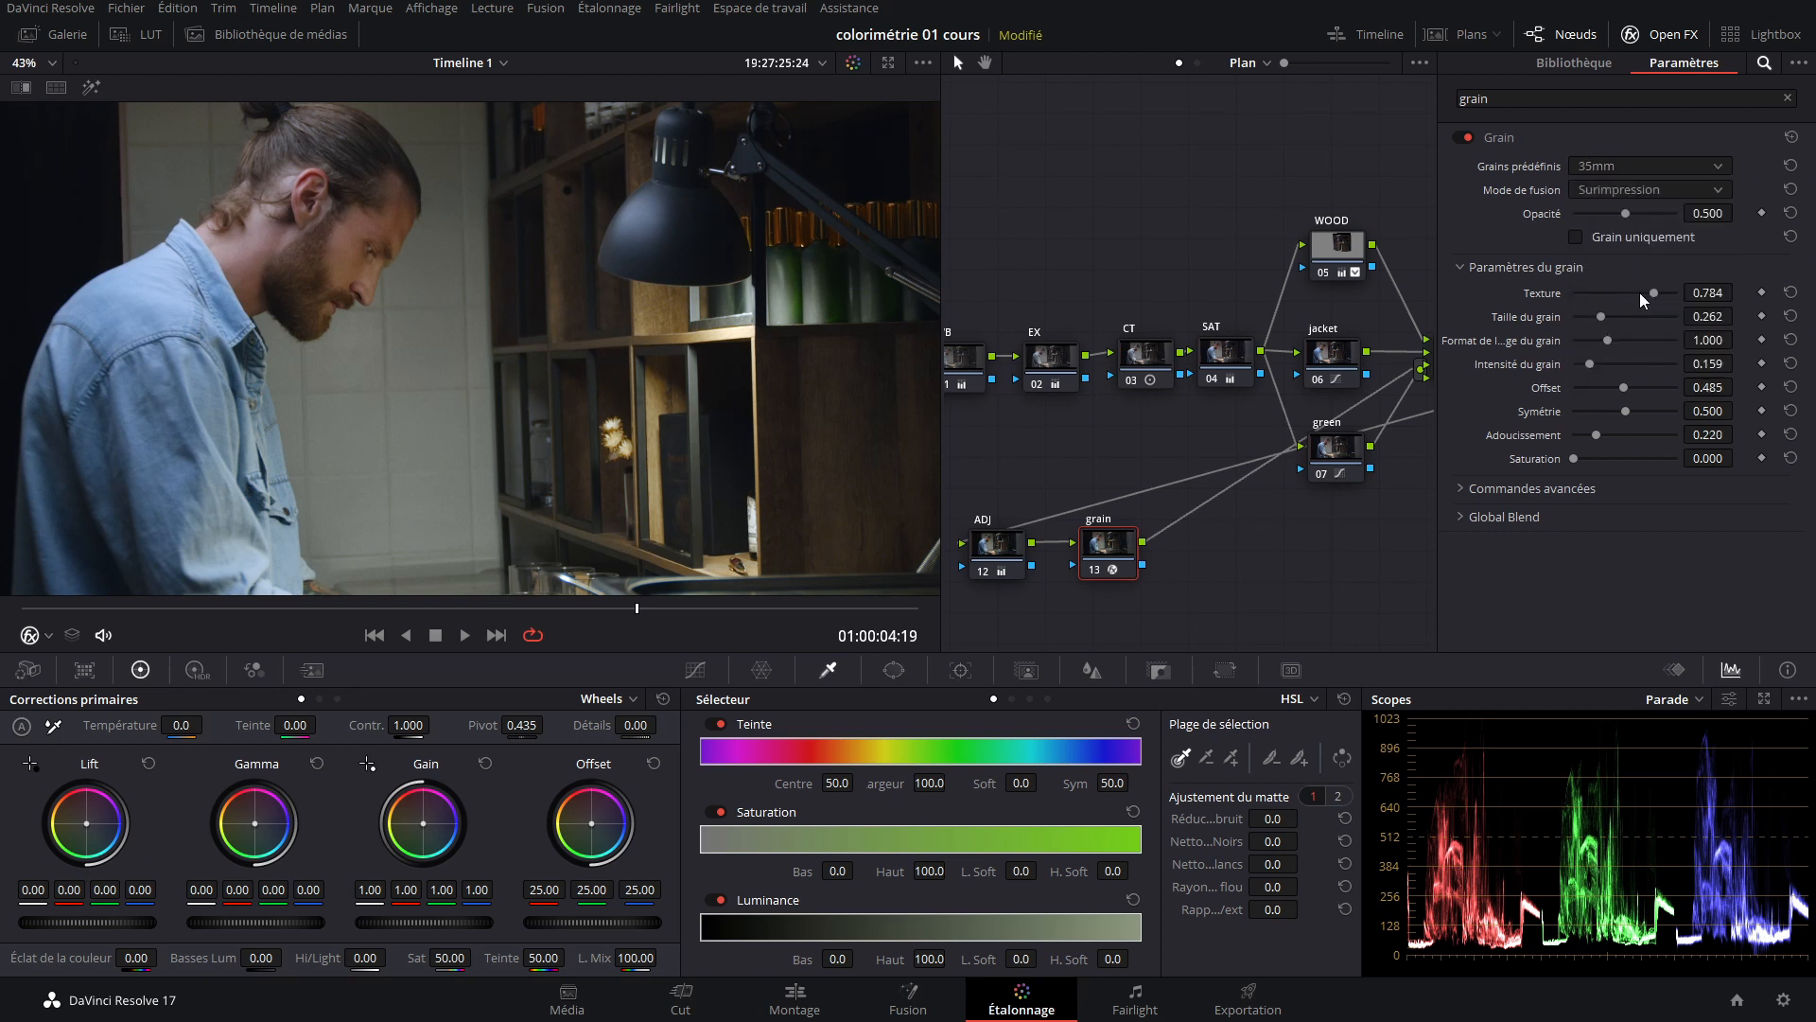
Isolate the grain pattern with Grain uniquement, play it full screen, and restore the picture.
{"action": "left_click", "coordinate": [1575, 240]}
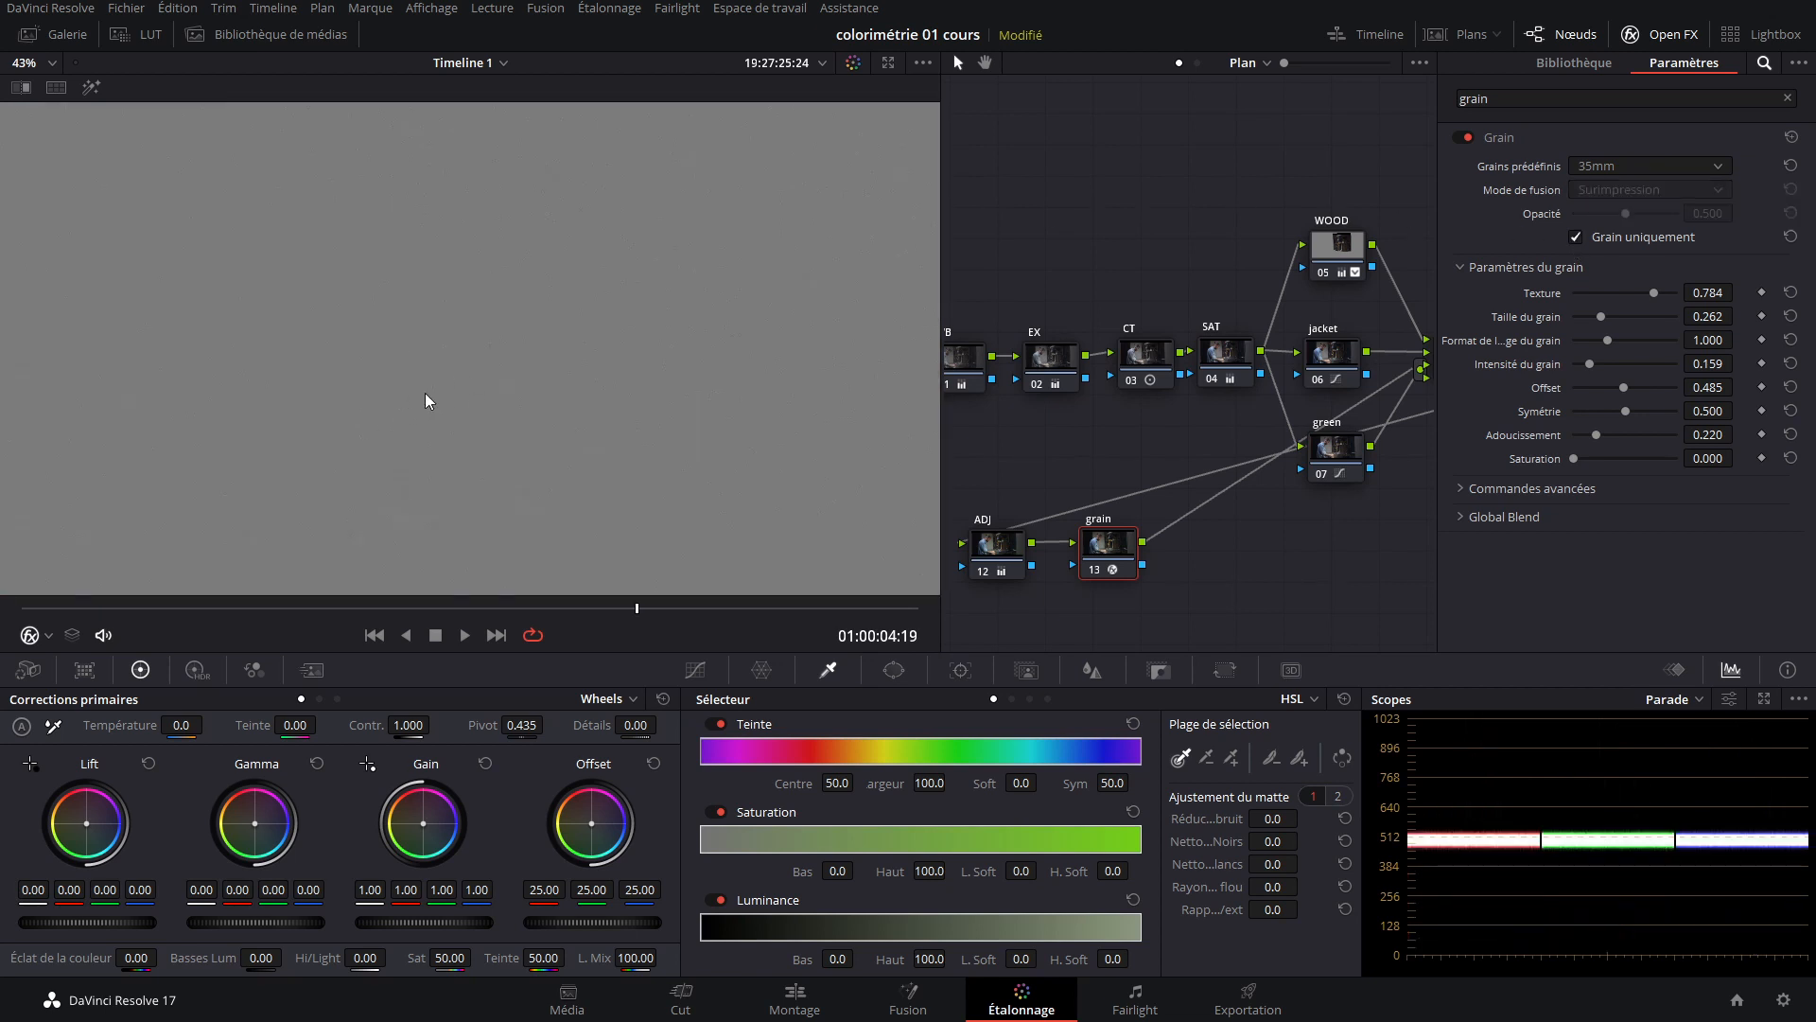
{"action": "key", "text": "ctrl+f"}
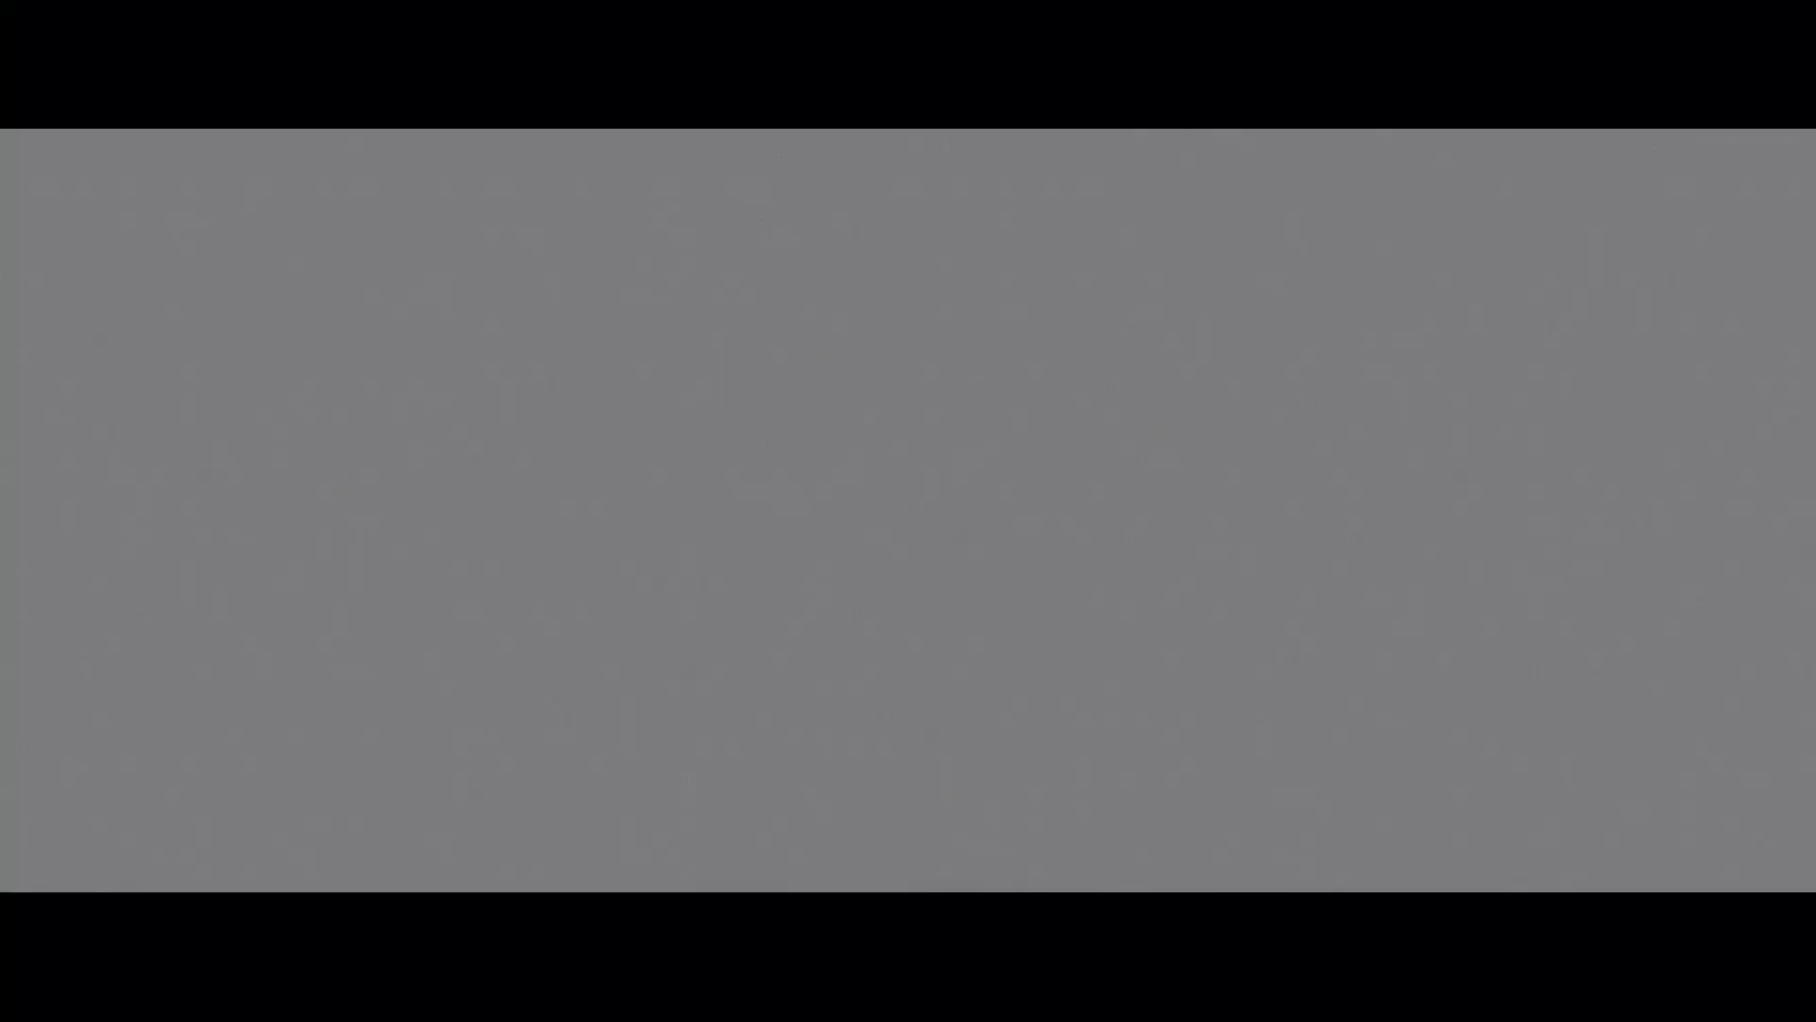
{"action": "key", "text": "space"}
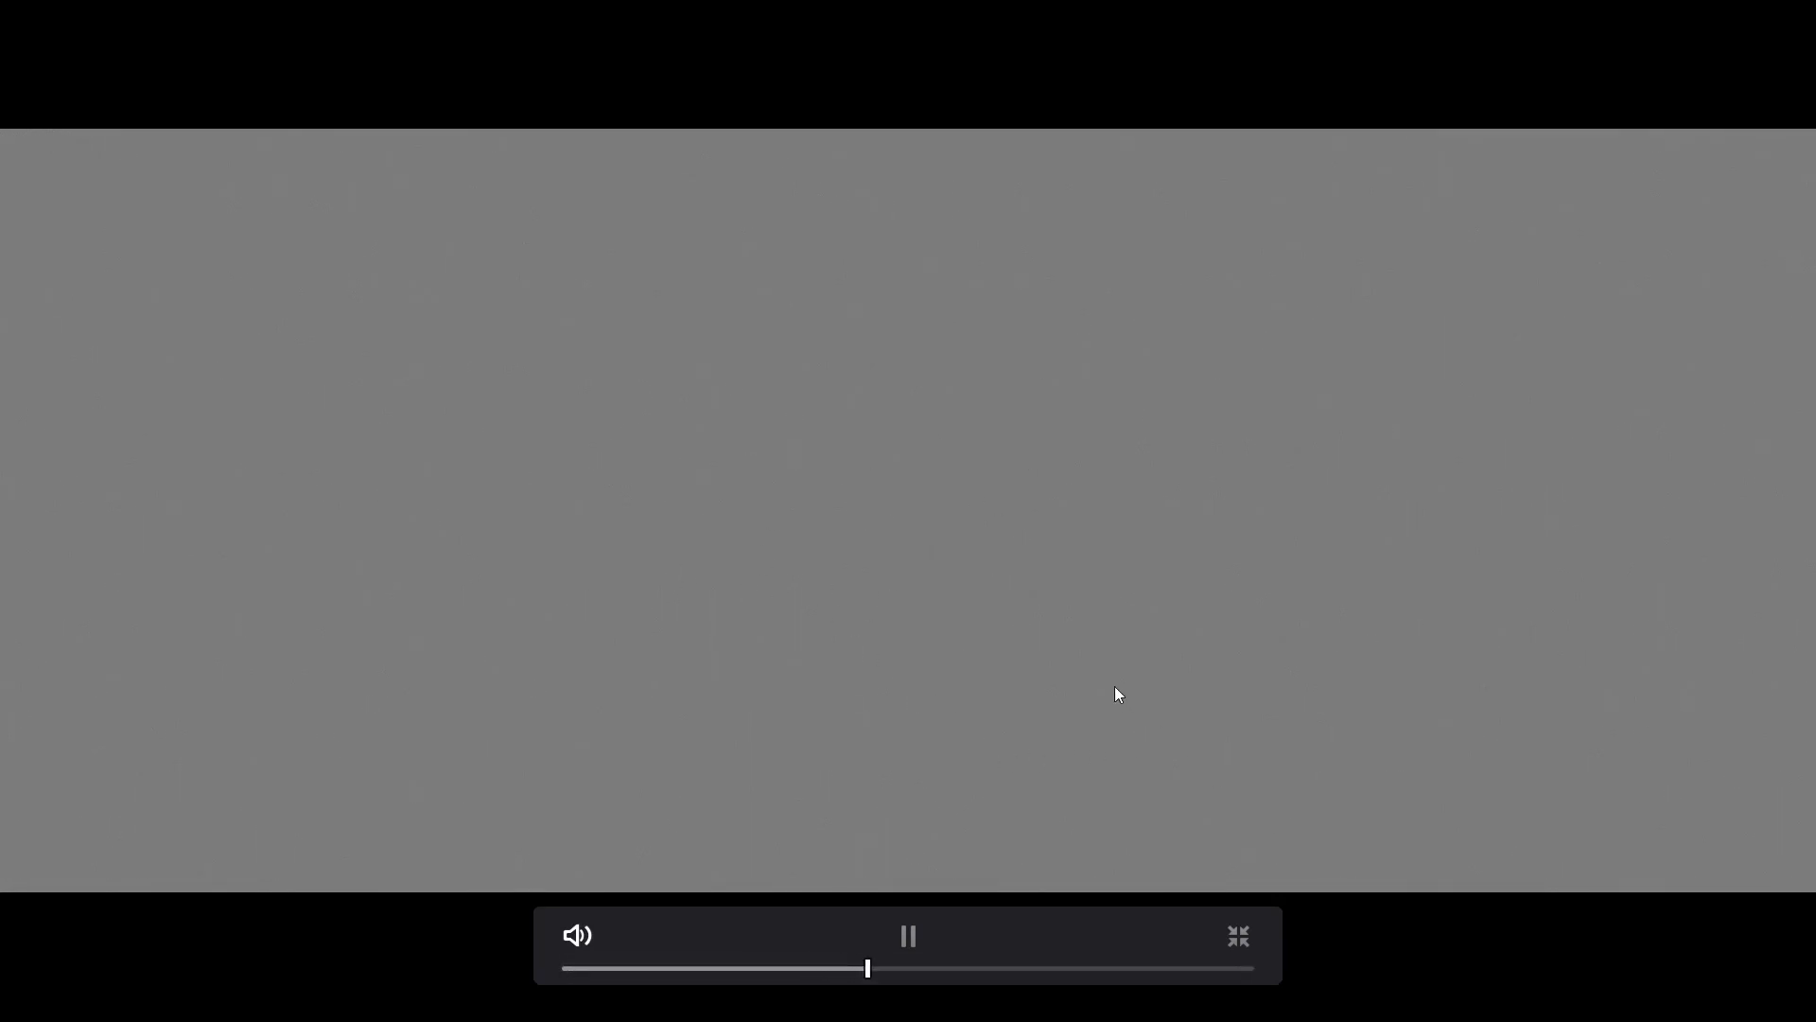
{"action": "key", "text": "space"}
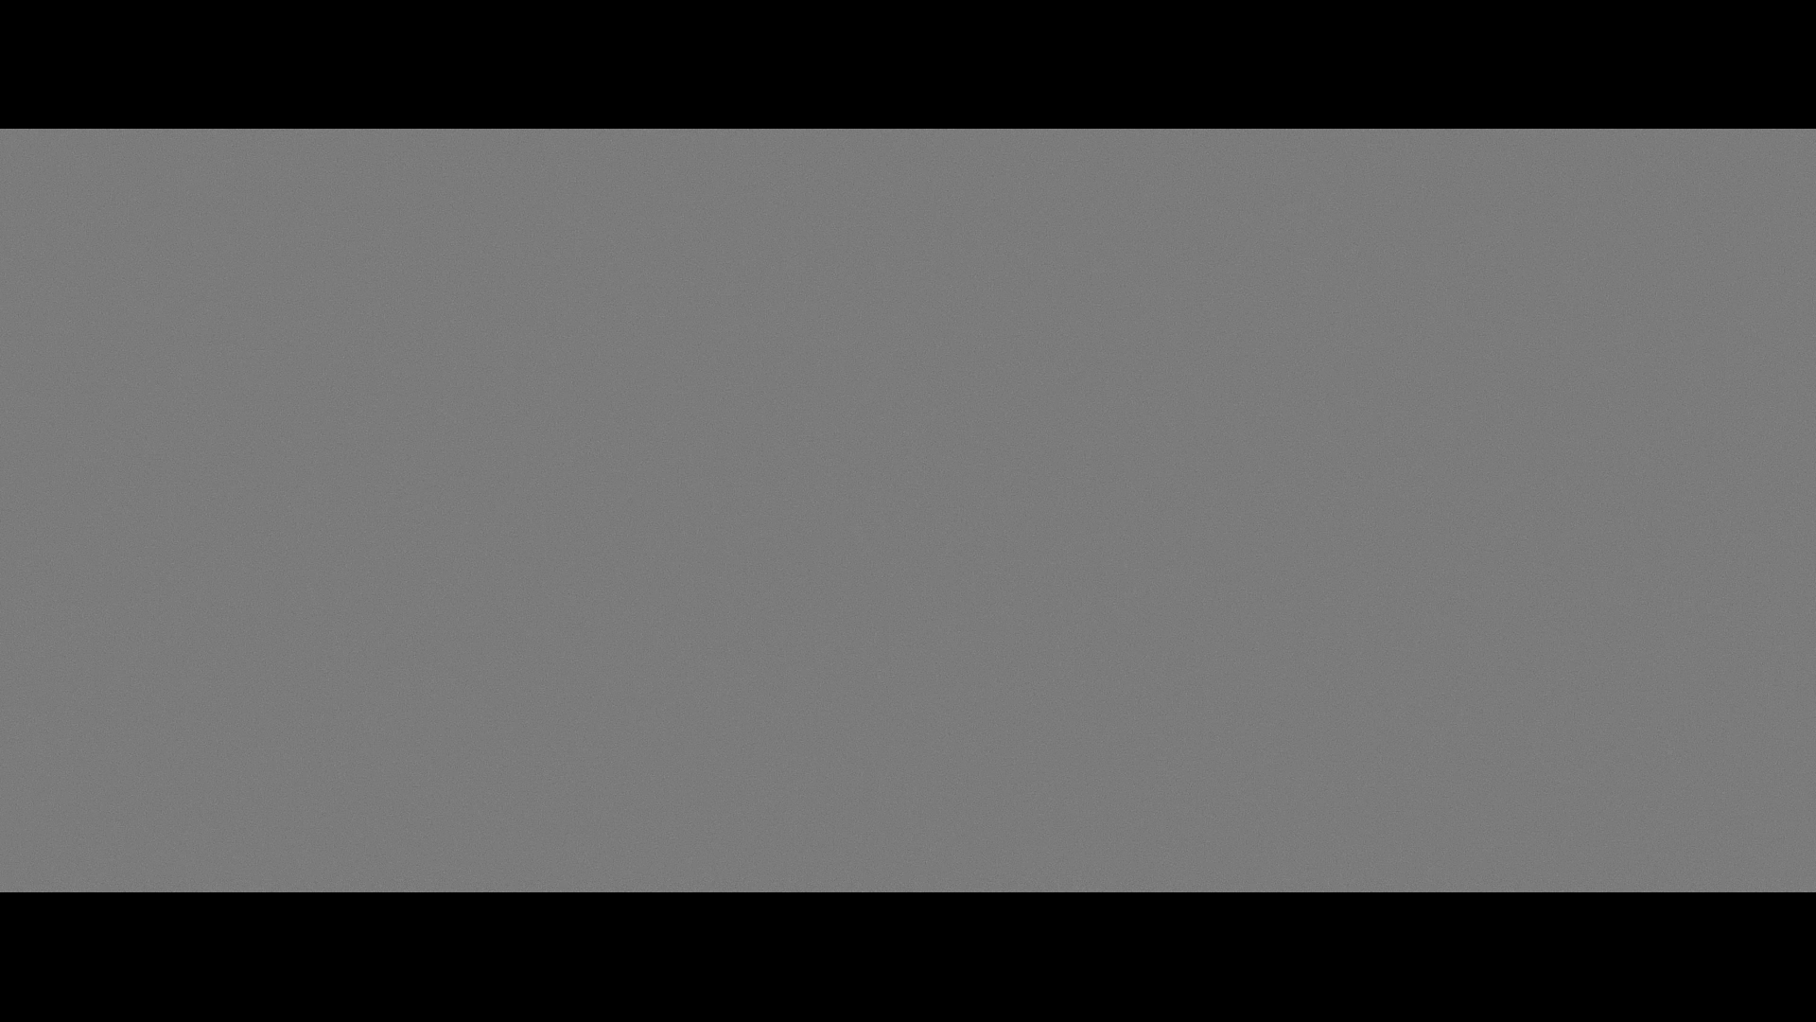
{"action": "key", "text": "Escape"}
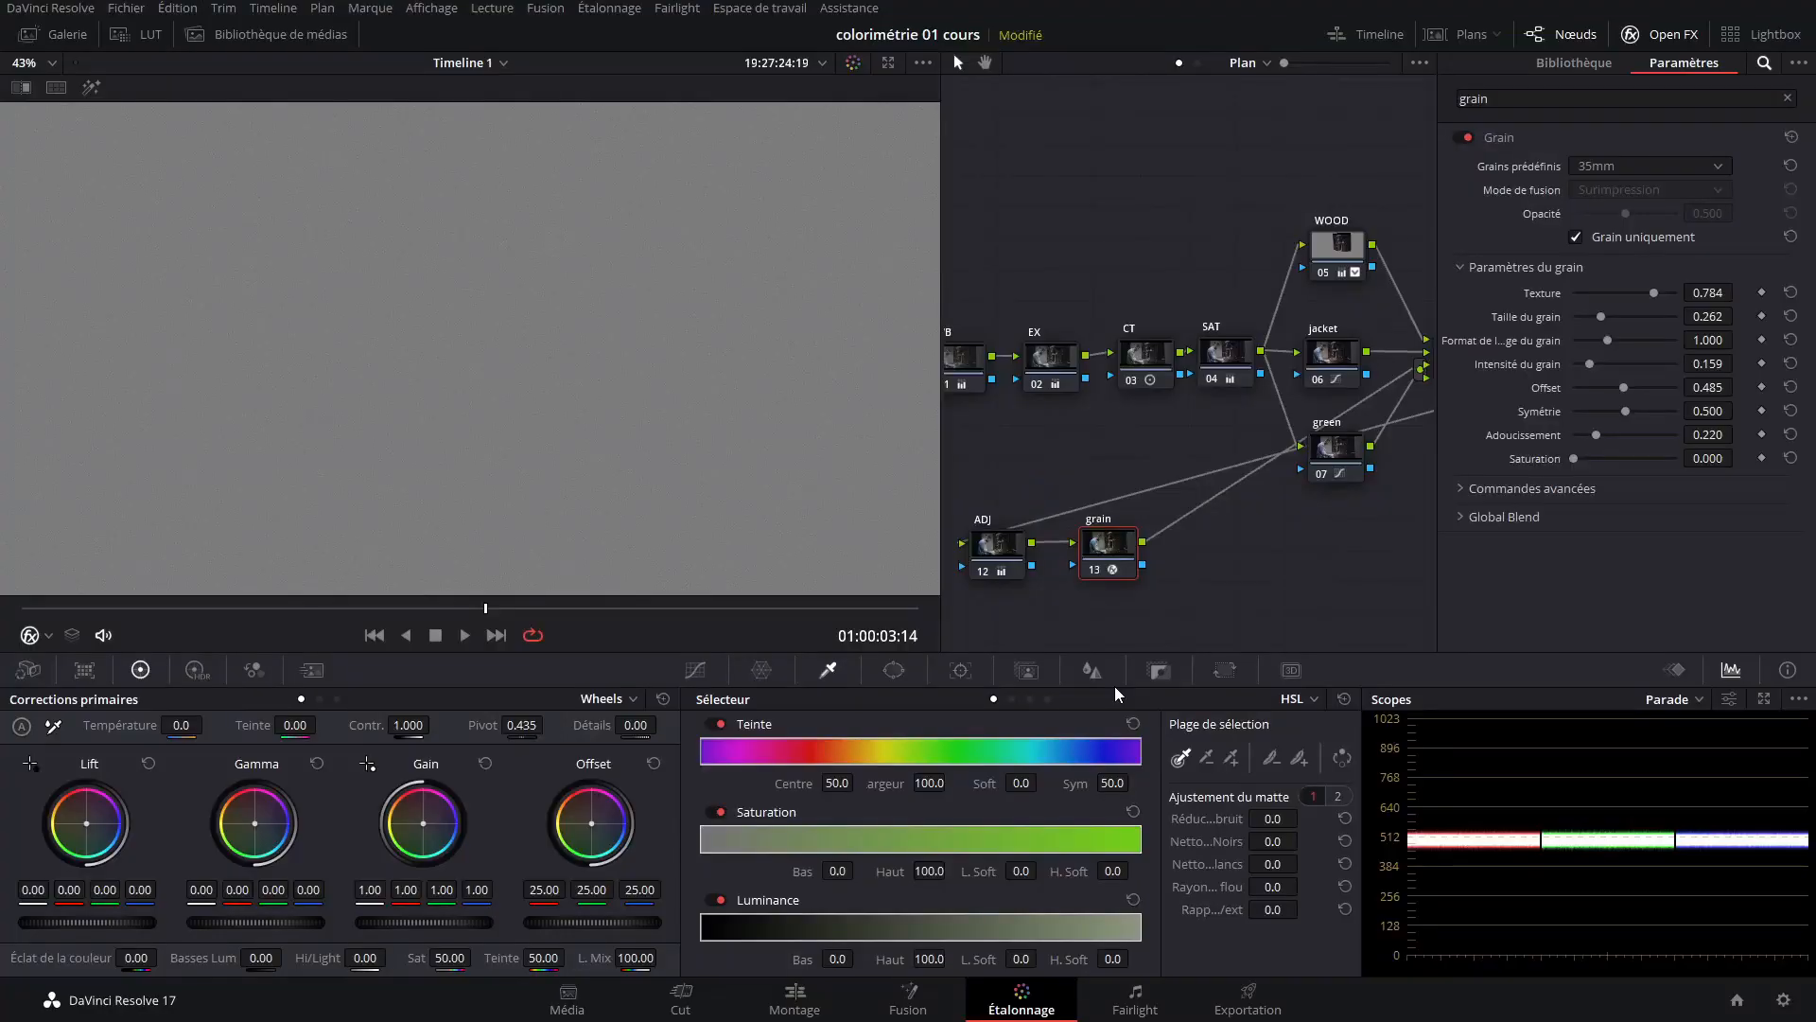
{"action": "left_click", "coordinate": [1576, 237]}
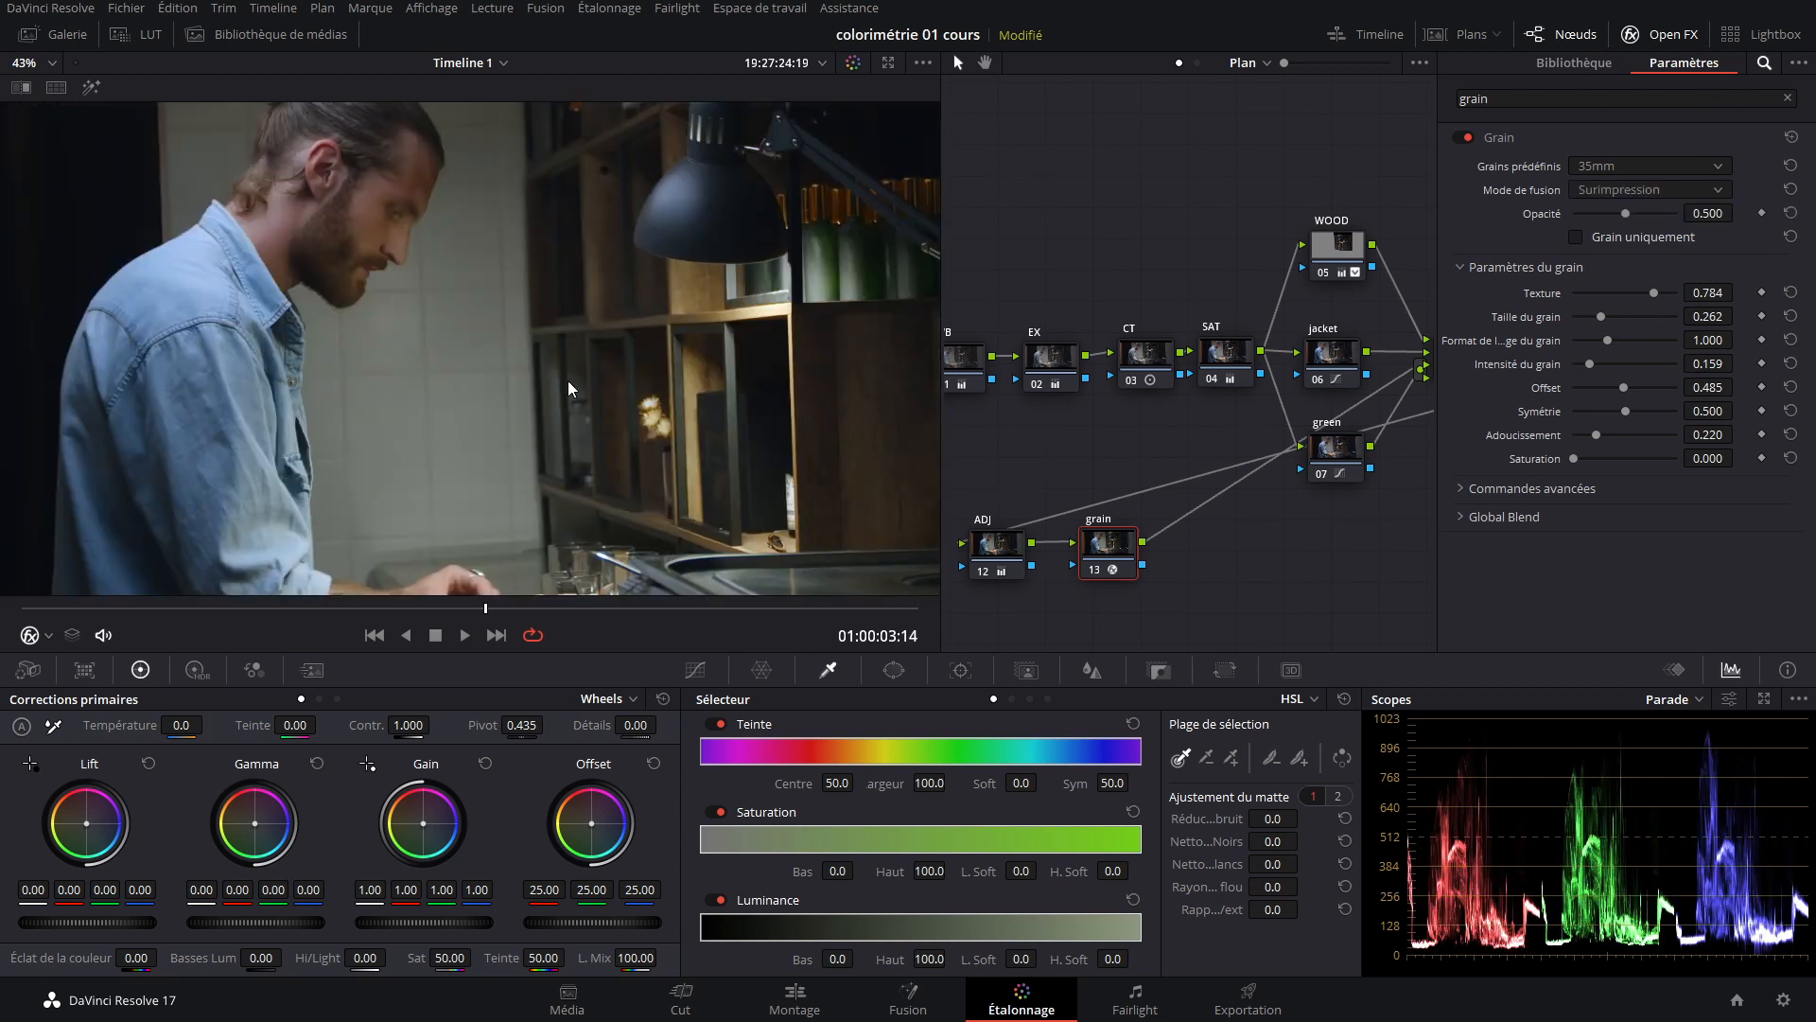
Try the grain at opacities of 1.000 and 0.577, checking it closely on the plain wall.
{"action": "left_click_drag", "start_coordinate": [1693, 215], "coordinate": [1770, 214]}
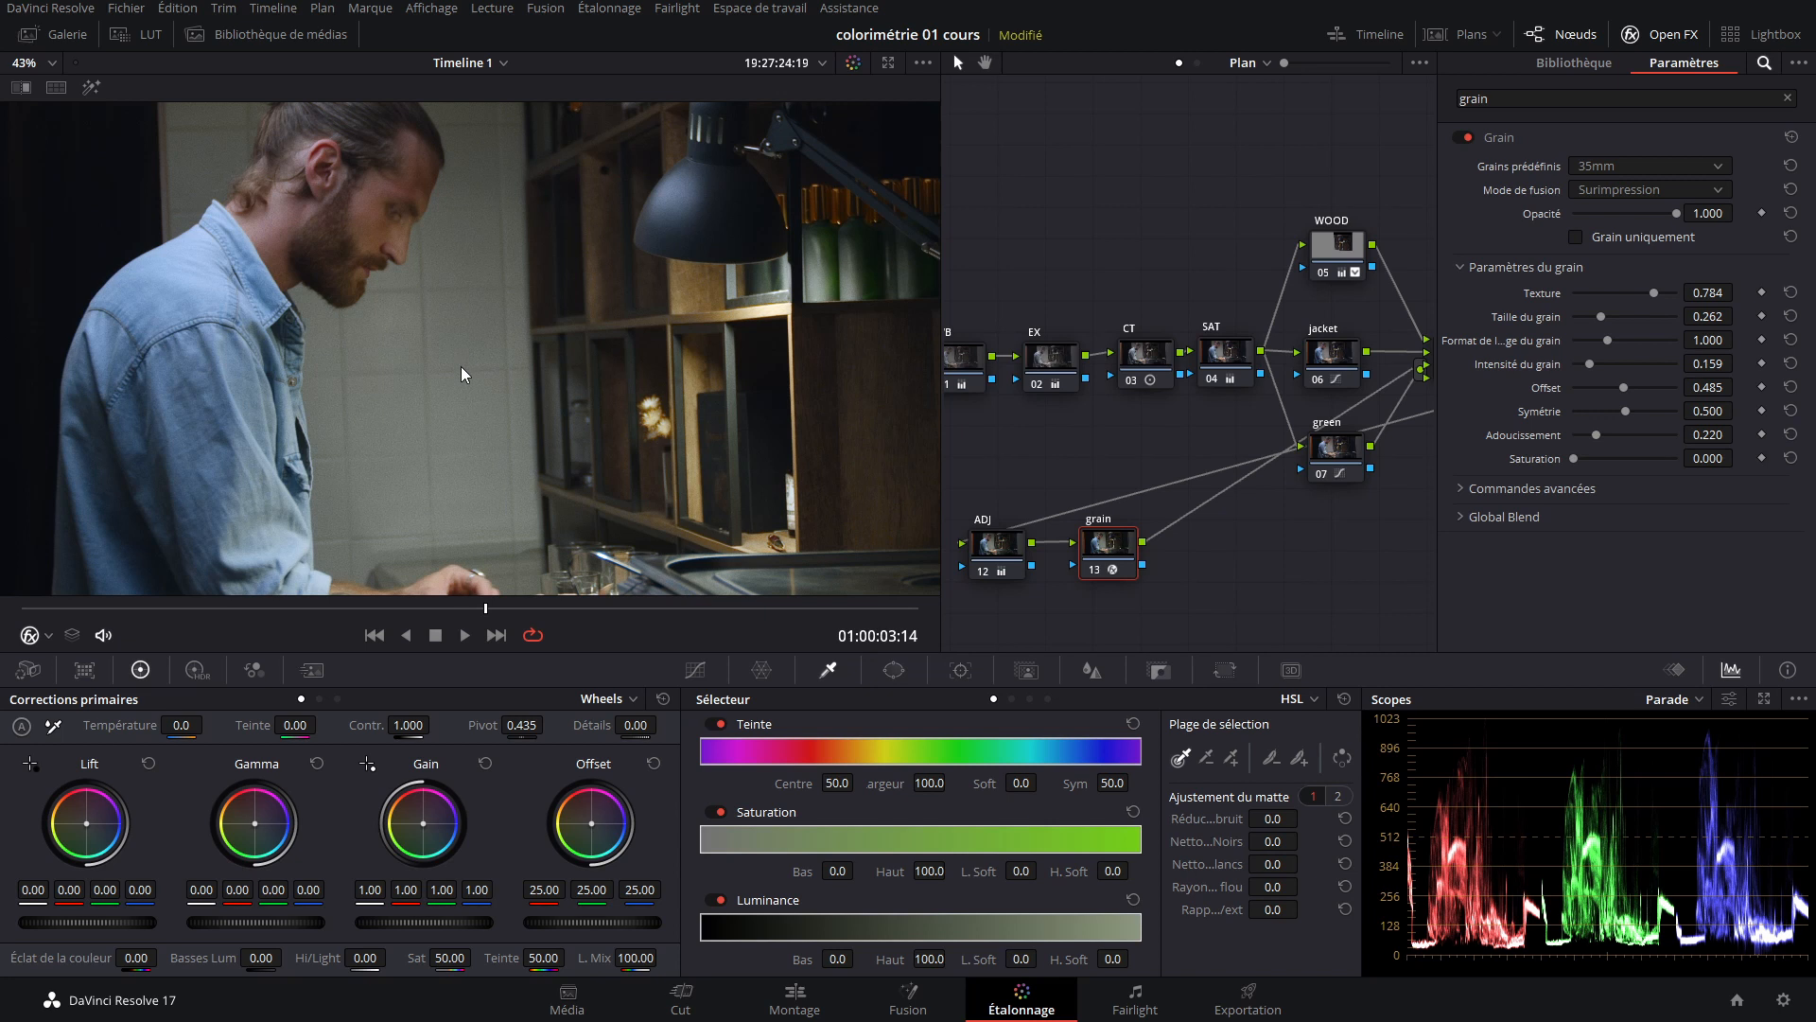
{"action": "scroll", "coordinate": [519, 394], "scroll_direction": "up", "scroll_amount": 5}
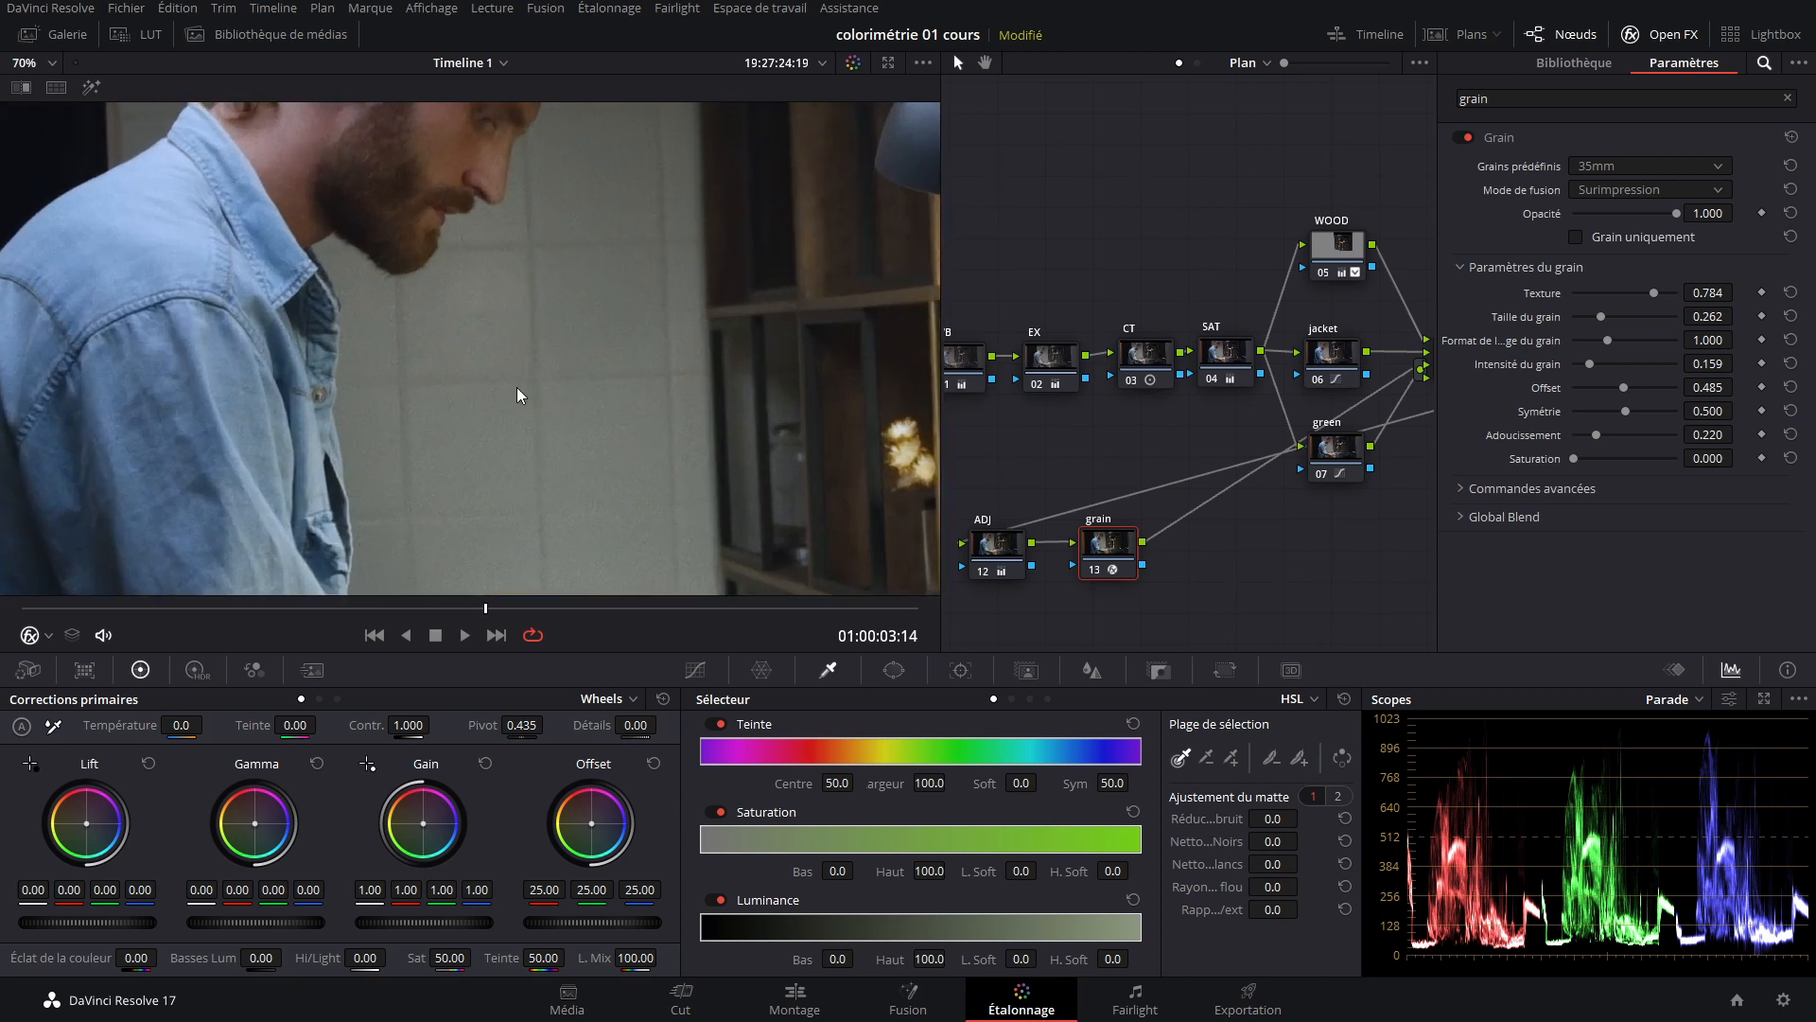
{"action": "scroll", "coordinate": [519, 393], "scroll_direction": "up", "scroll_amount": 2}
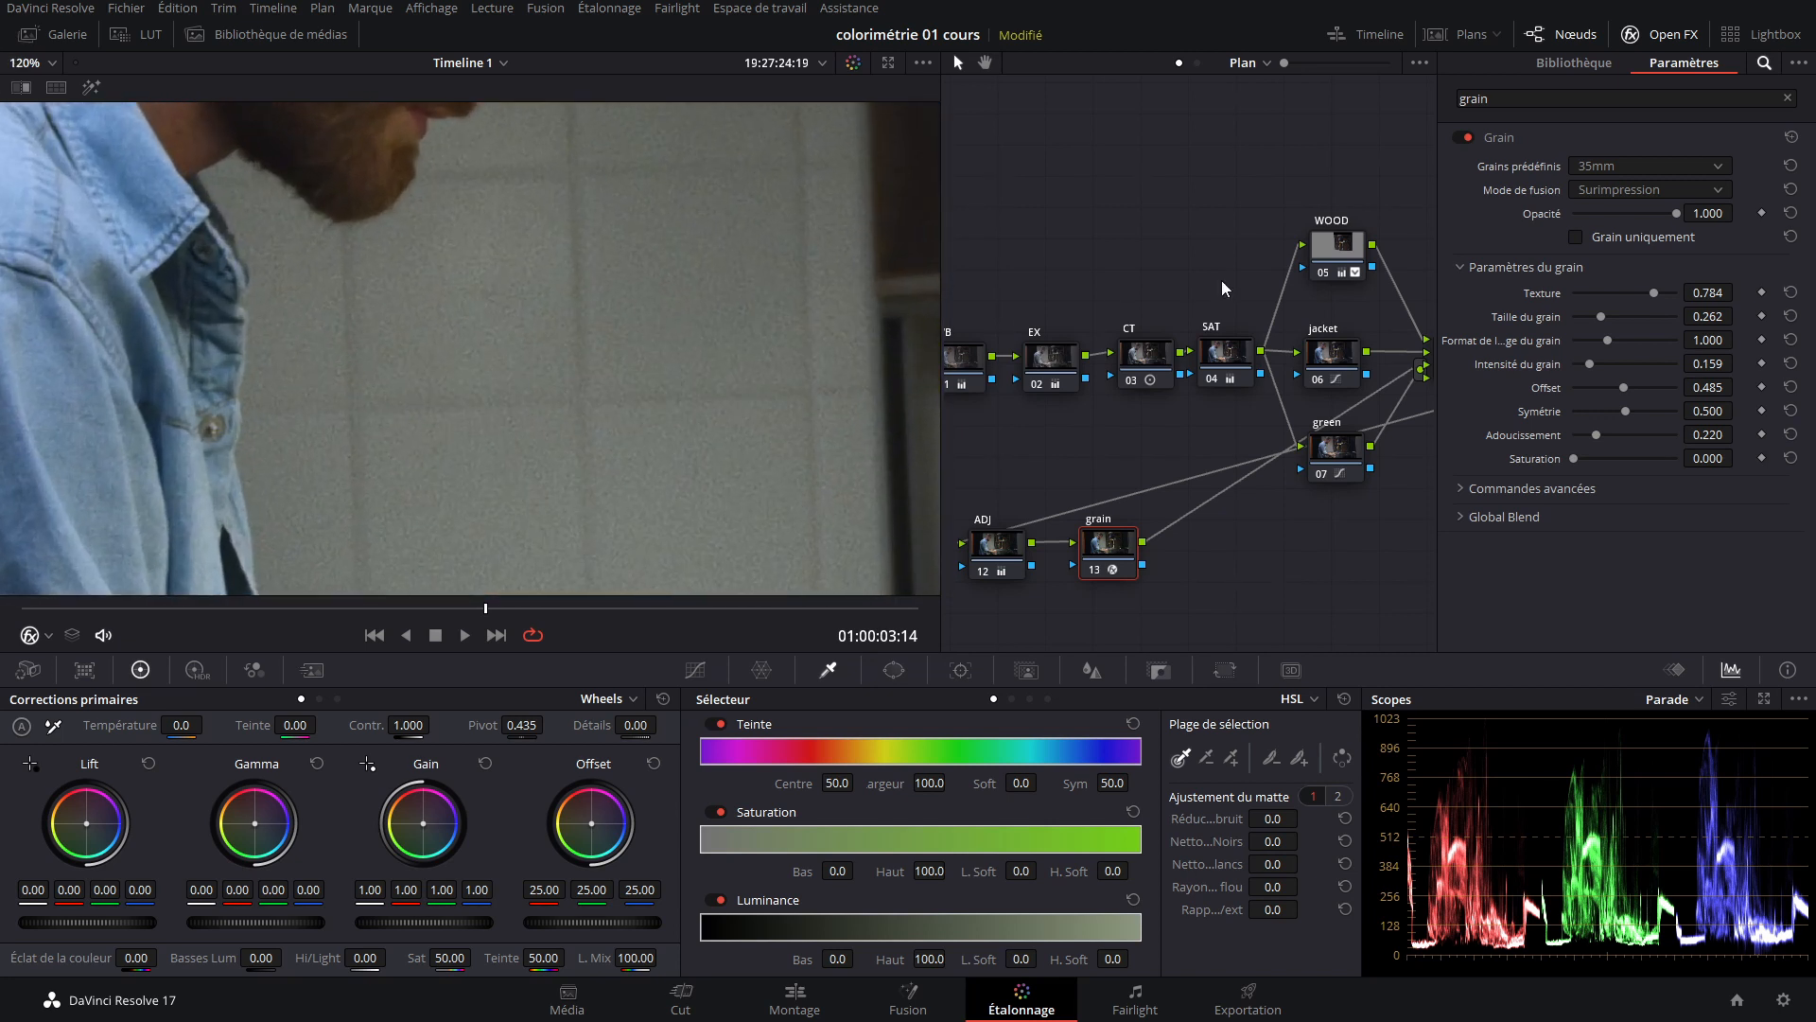
{"action": "mouse_move", "coordinate": [1702, 215]}
{"action": "left_mouse_down"}
{"action": "mouse_move", "coordinate": [1647, 215]}
{"action": "mouse_move", "coordinate": [1738, 210]}
{"action": "left_mouse_up"}
{"action": "scroll", "coordinate": [717, 421], "scroll_direction": "up", "scroll_amount": 2}
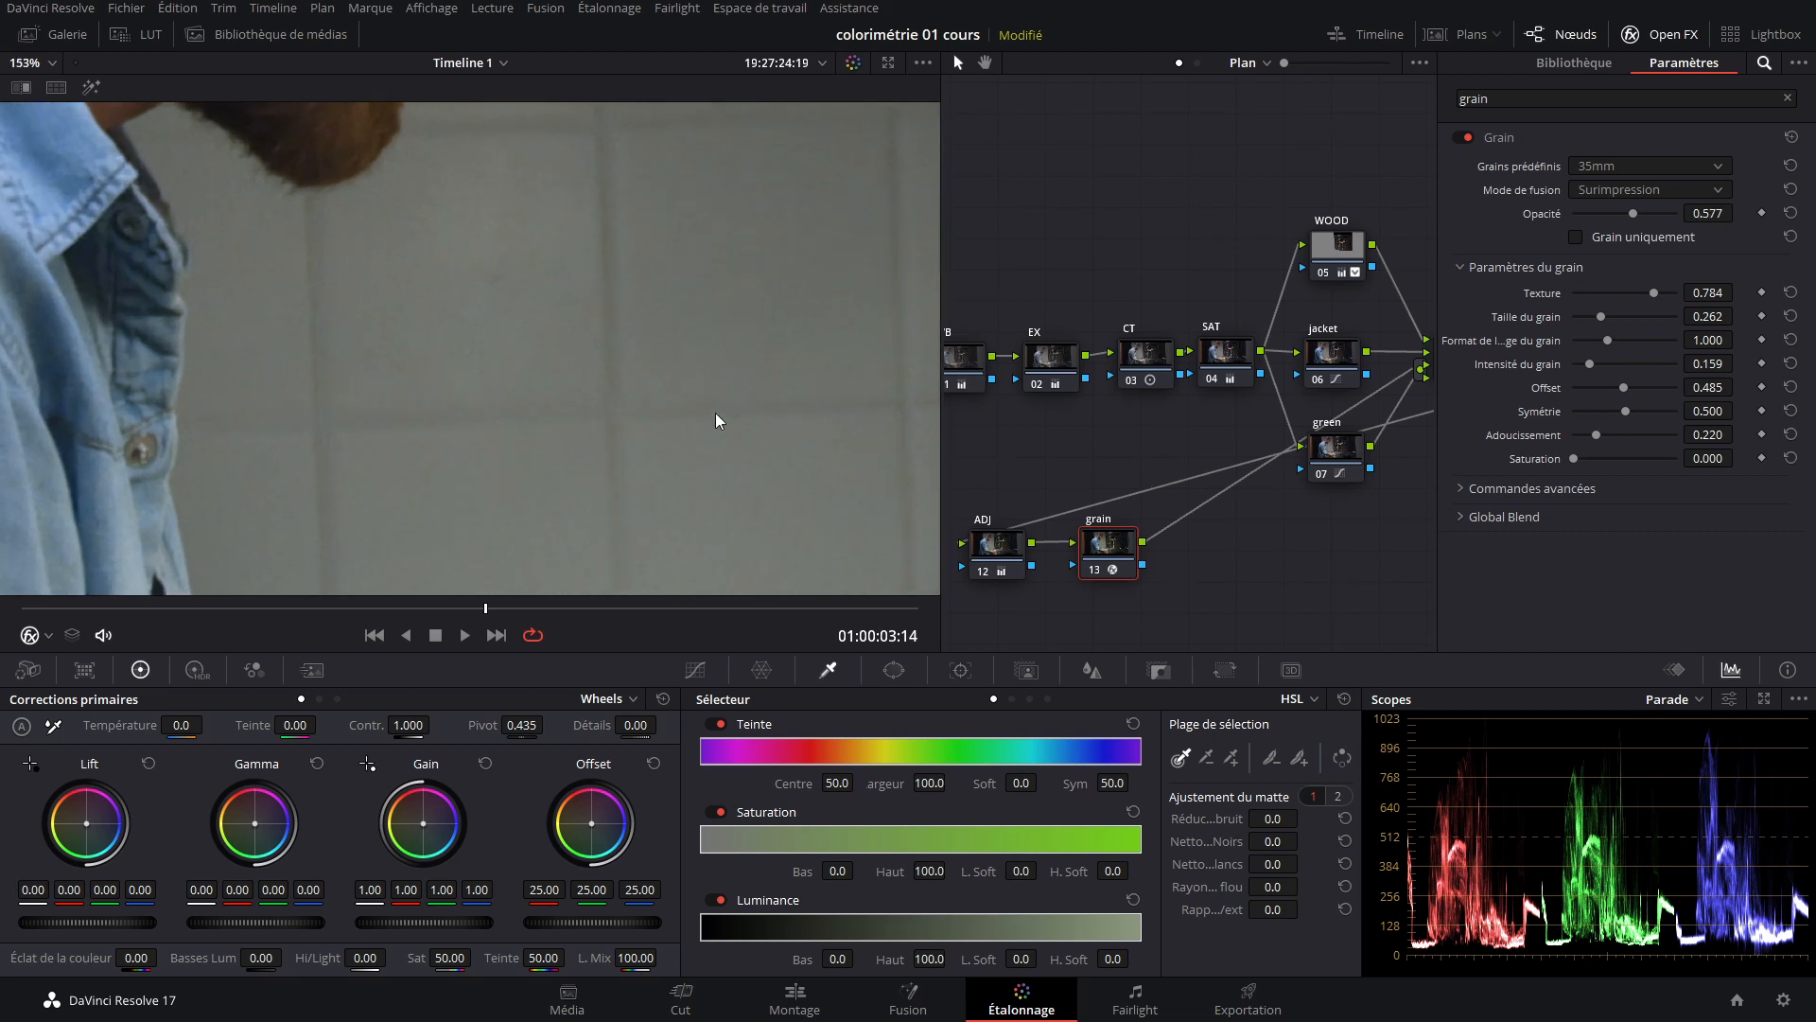
{"action": "scroll", "coordinate": [591, 411], "scroll_direction": "up", "scroll_amount": 1}
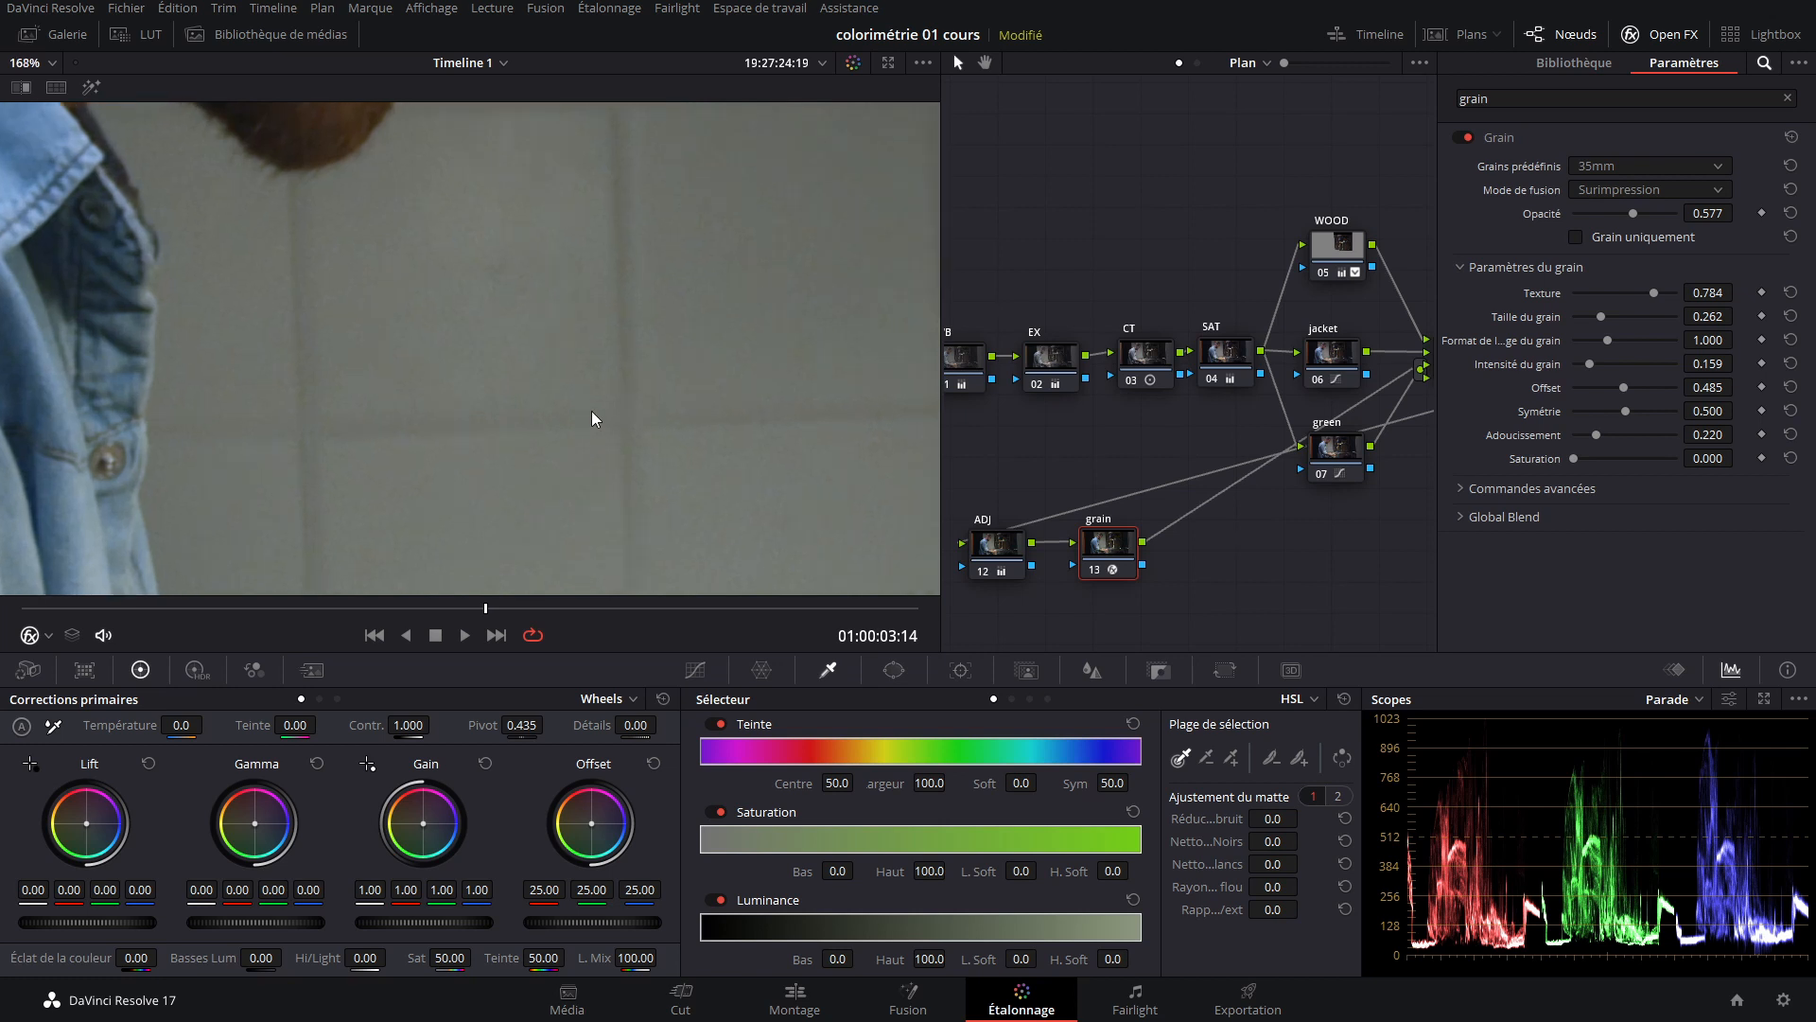
Compare the playing clip with the Grain effect on and off, and set the grain opacity to 0.492.
{"action": "key", "text": "space"}
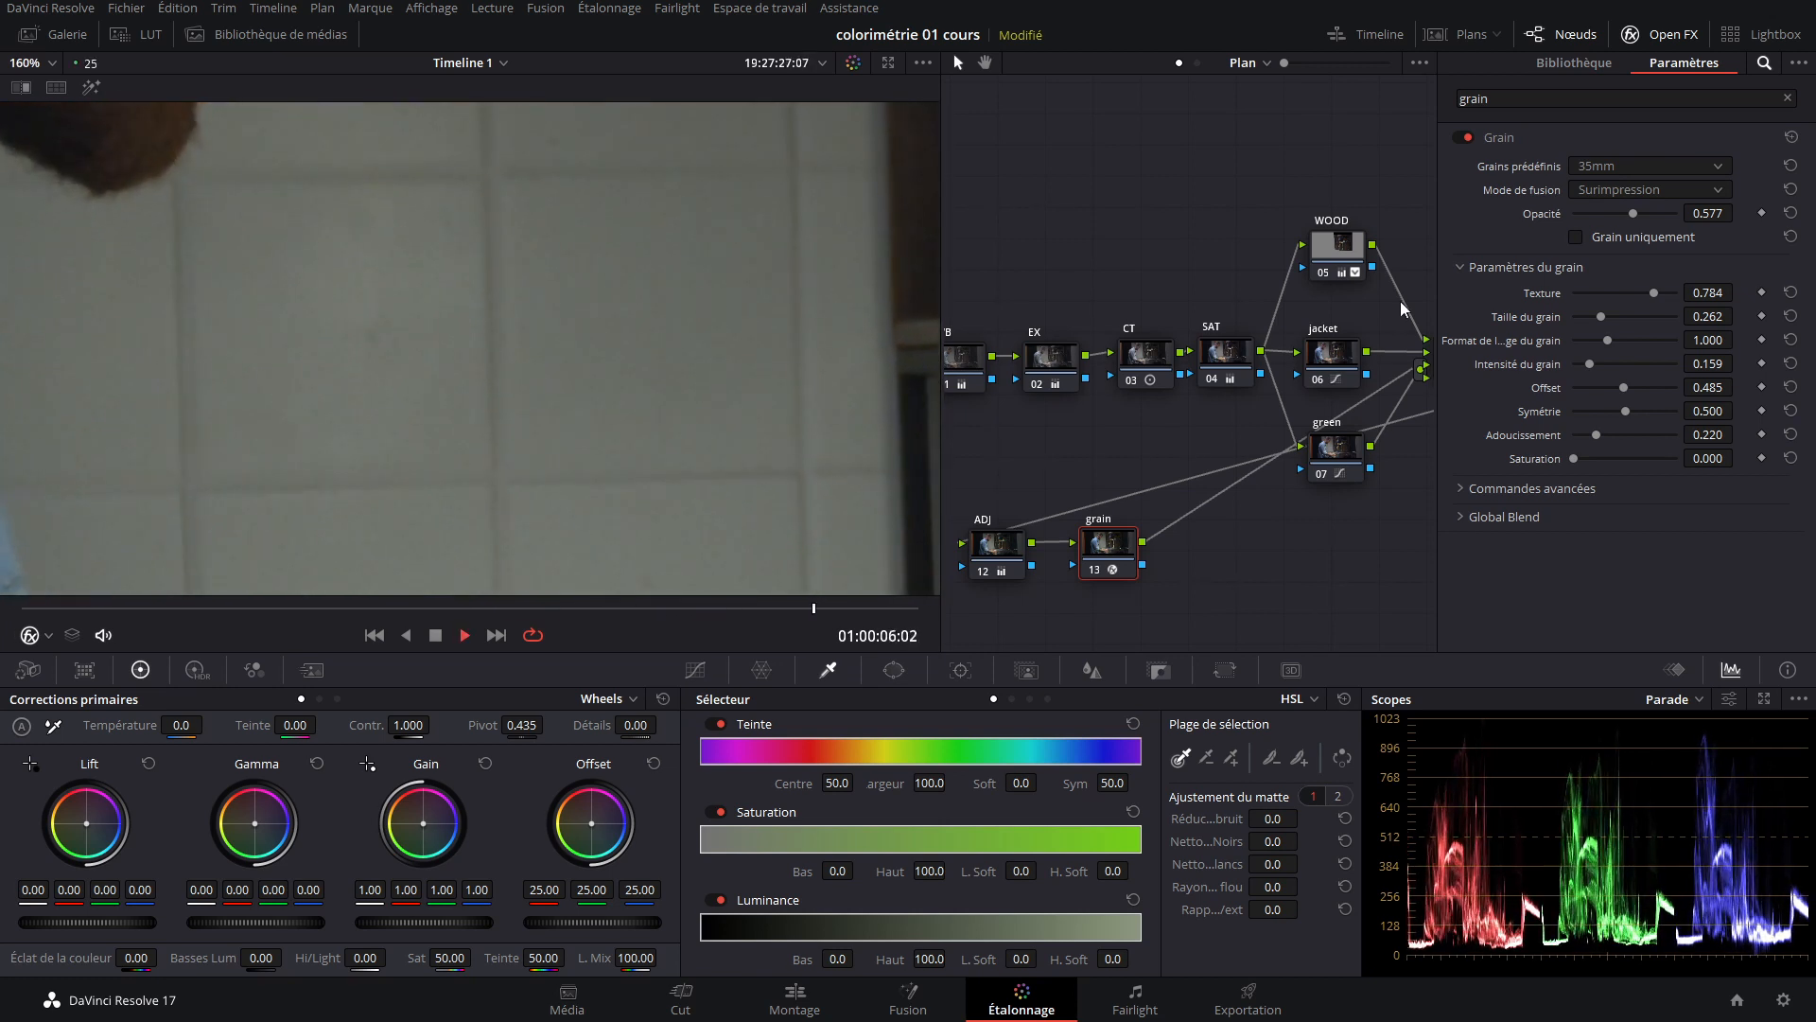
{"action": "key", "text": "space"}
{"action": "left_click", "coordinate": [1464, 138]}
{"action": "key", "text": "space"}
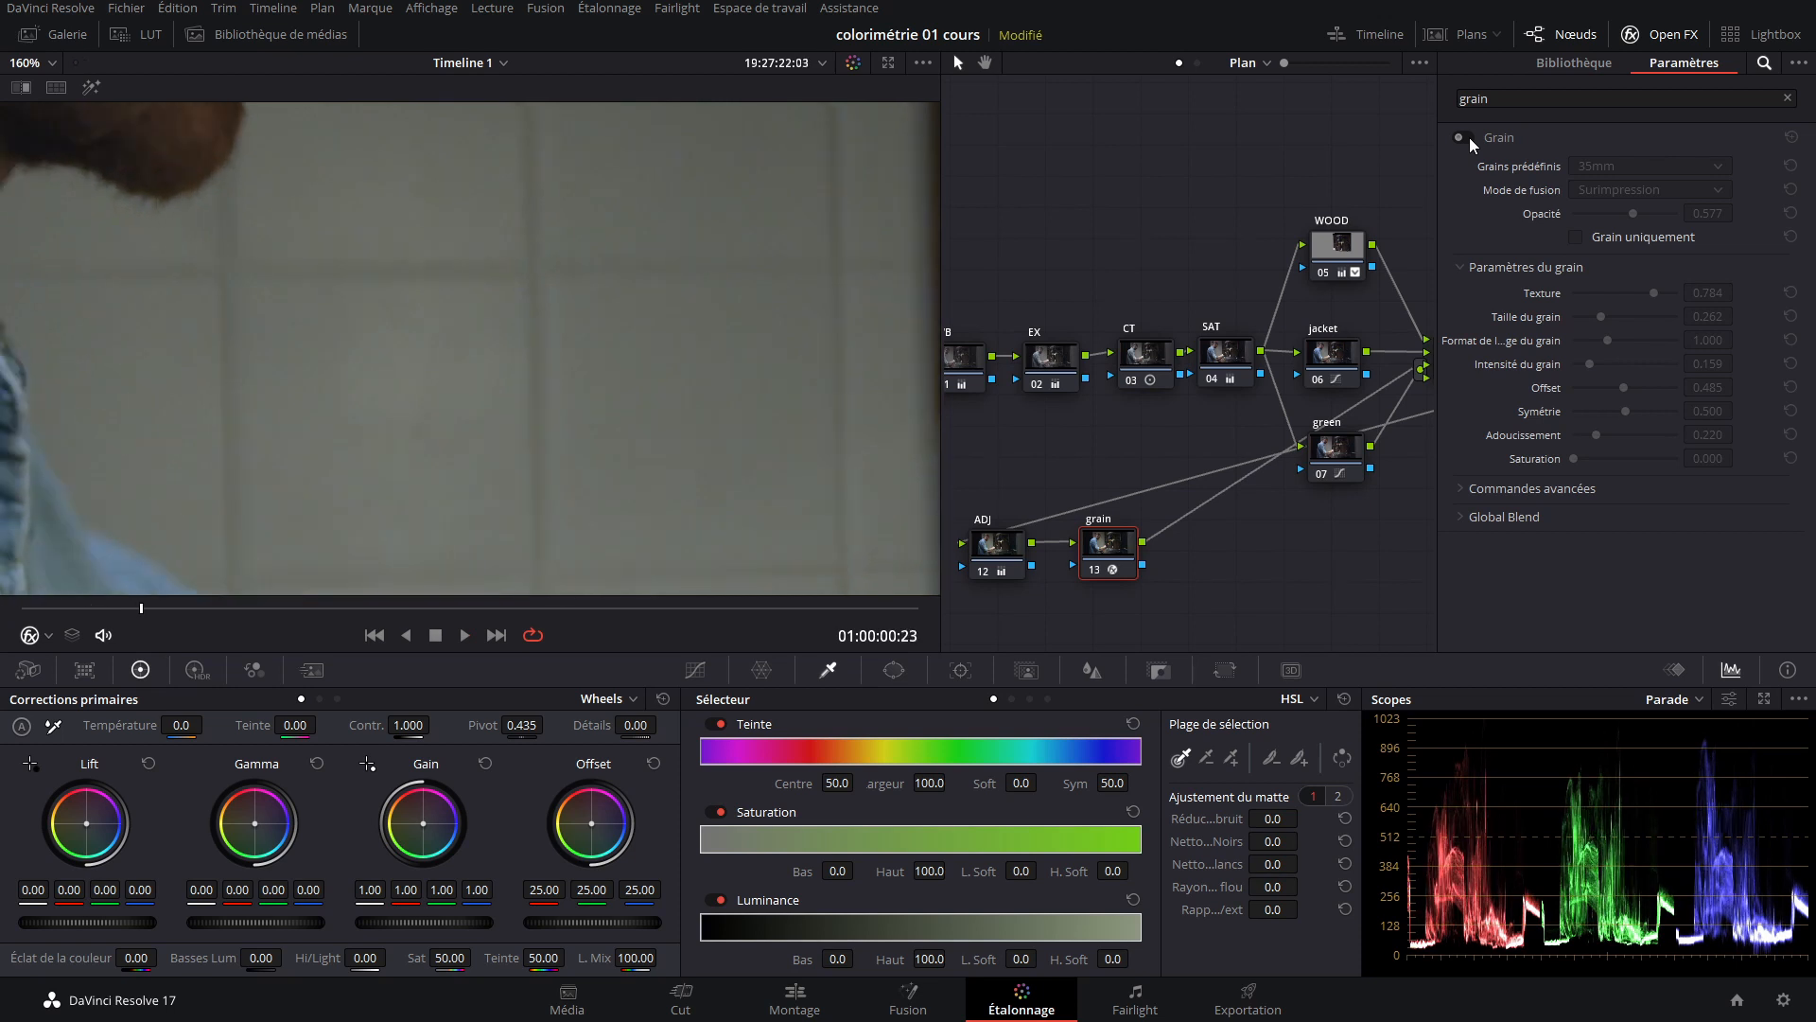
{"action": "left_click", "coordinate": [1466, 138]}
{"action": "left_click_drag", "start_coordinate": [1709, 215], "coordinate": [1643, 214]}
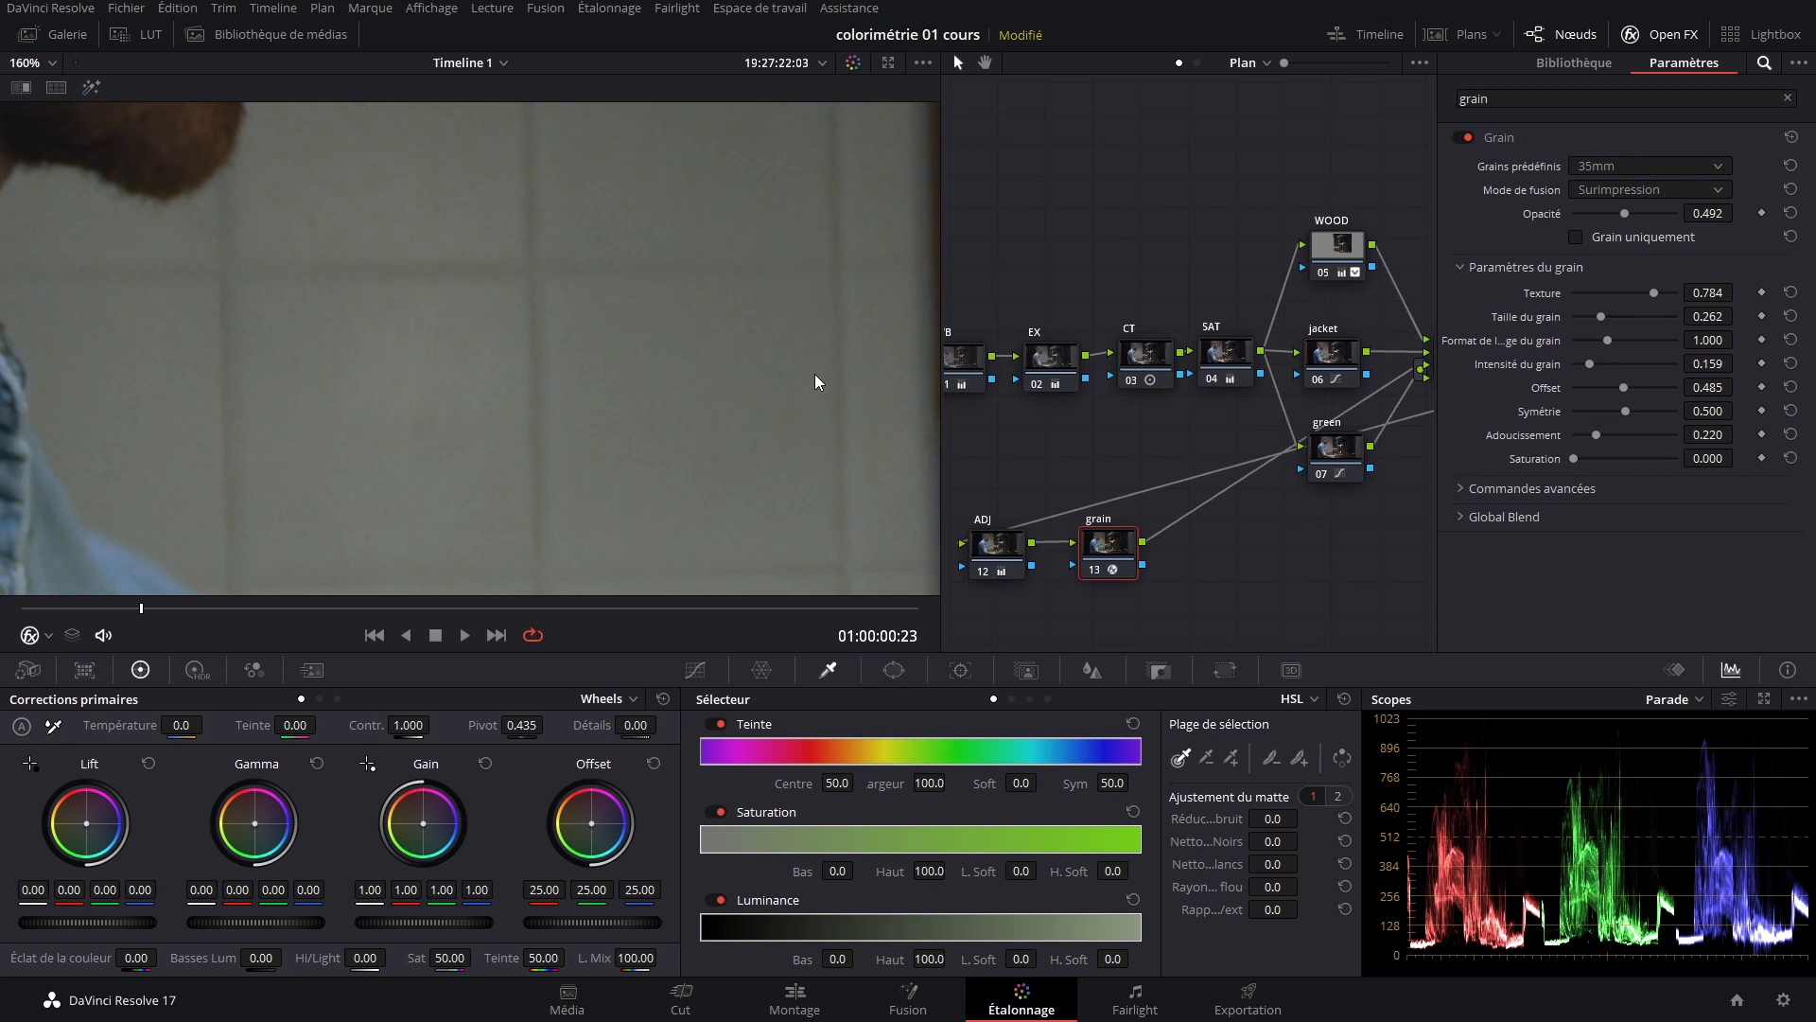
Preview the grained clip full screen and scrub back to 01:00:04:15.
{"action": "scroll", "coordinate": [735, 406], "scroll_direction": "down", "scroll_amount": 5}
{"action": "scroll", "coordinate": [728, 409], "scroll_direction": "down", "scroll_amount": 2}
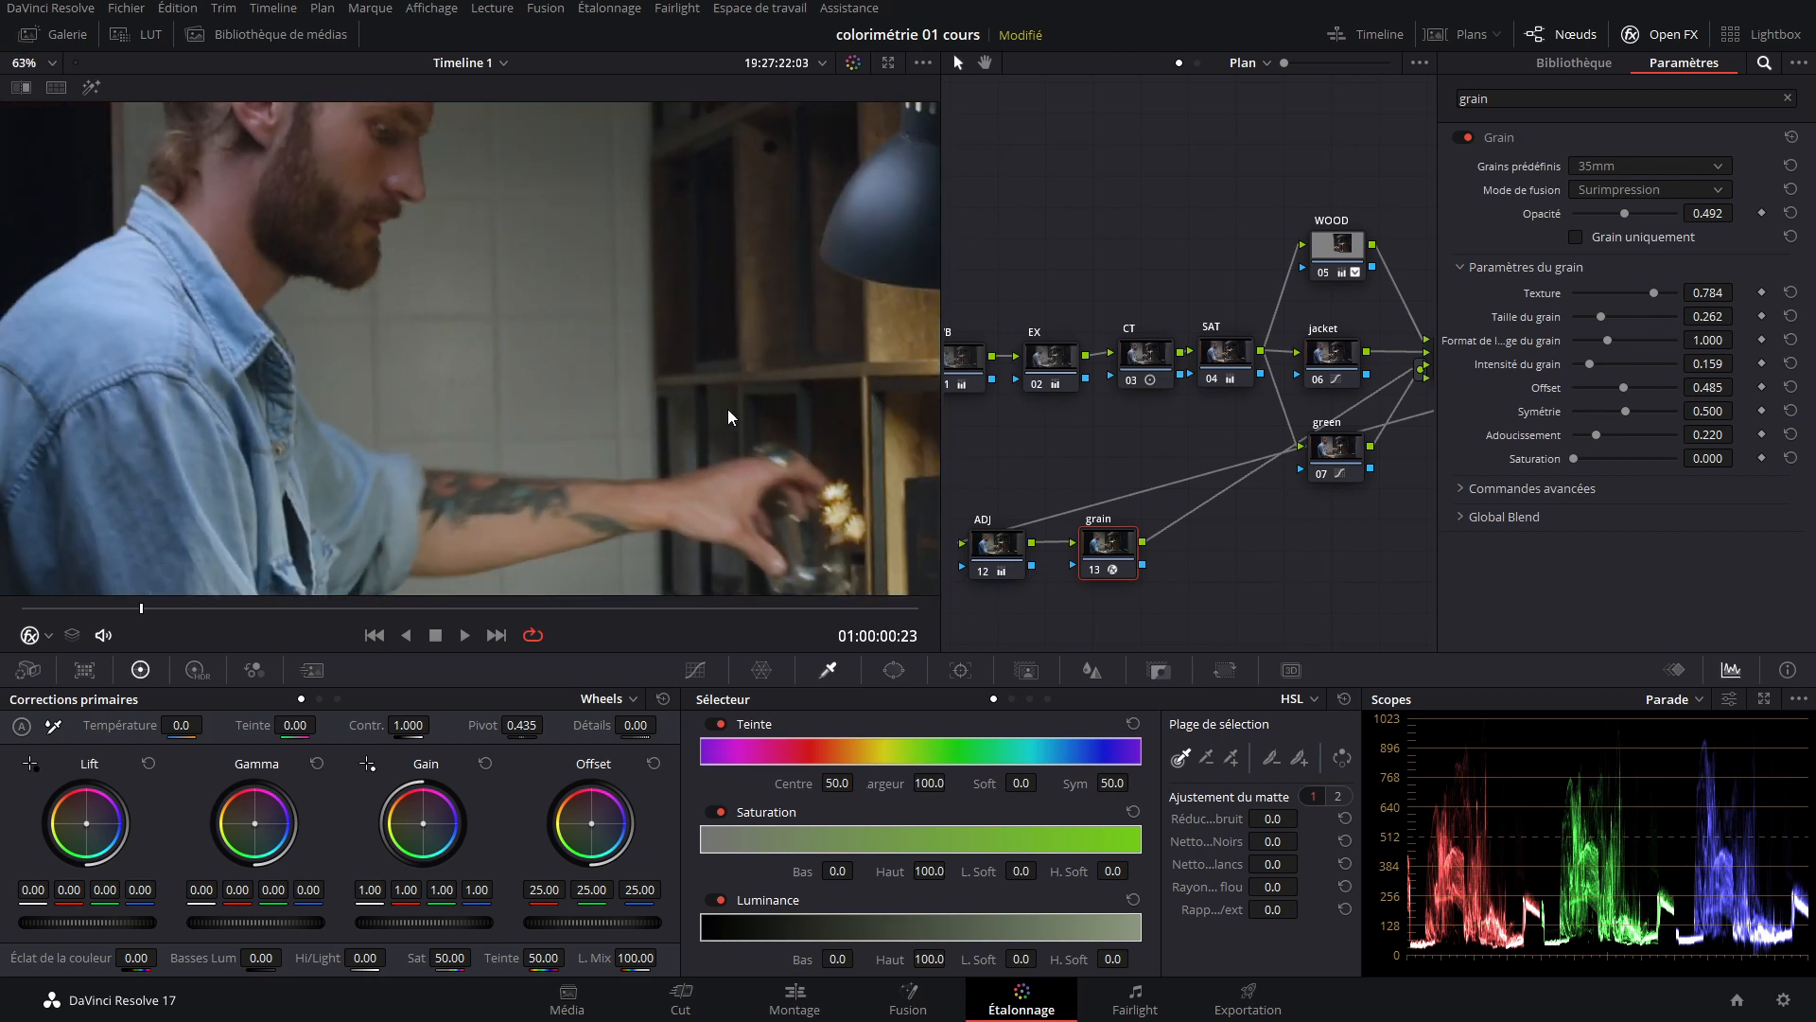
{"action": "key", "text": "ctrl+f"}
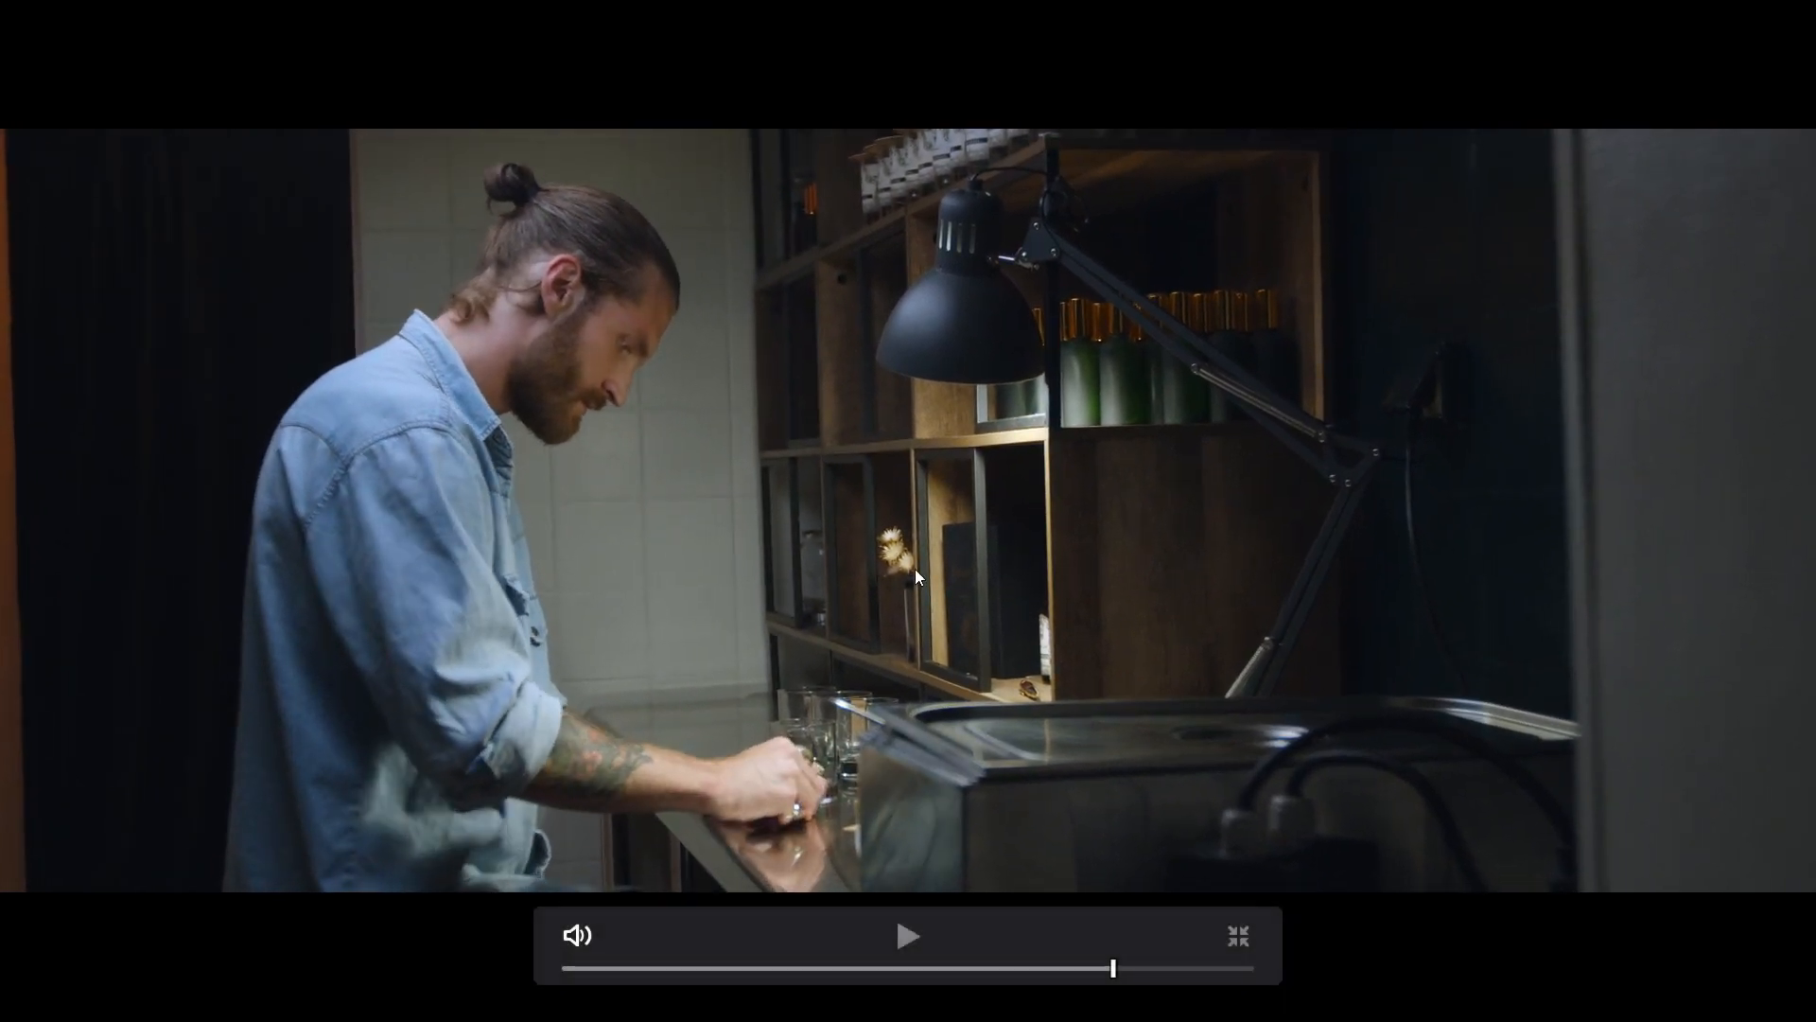
{"action": "left_click_drag", "start_coordinate": [1119, 965], "coordinate": [1027, 967]}
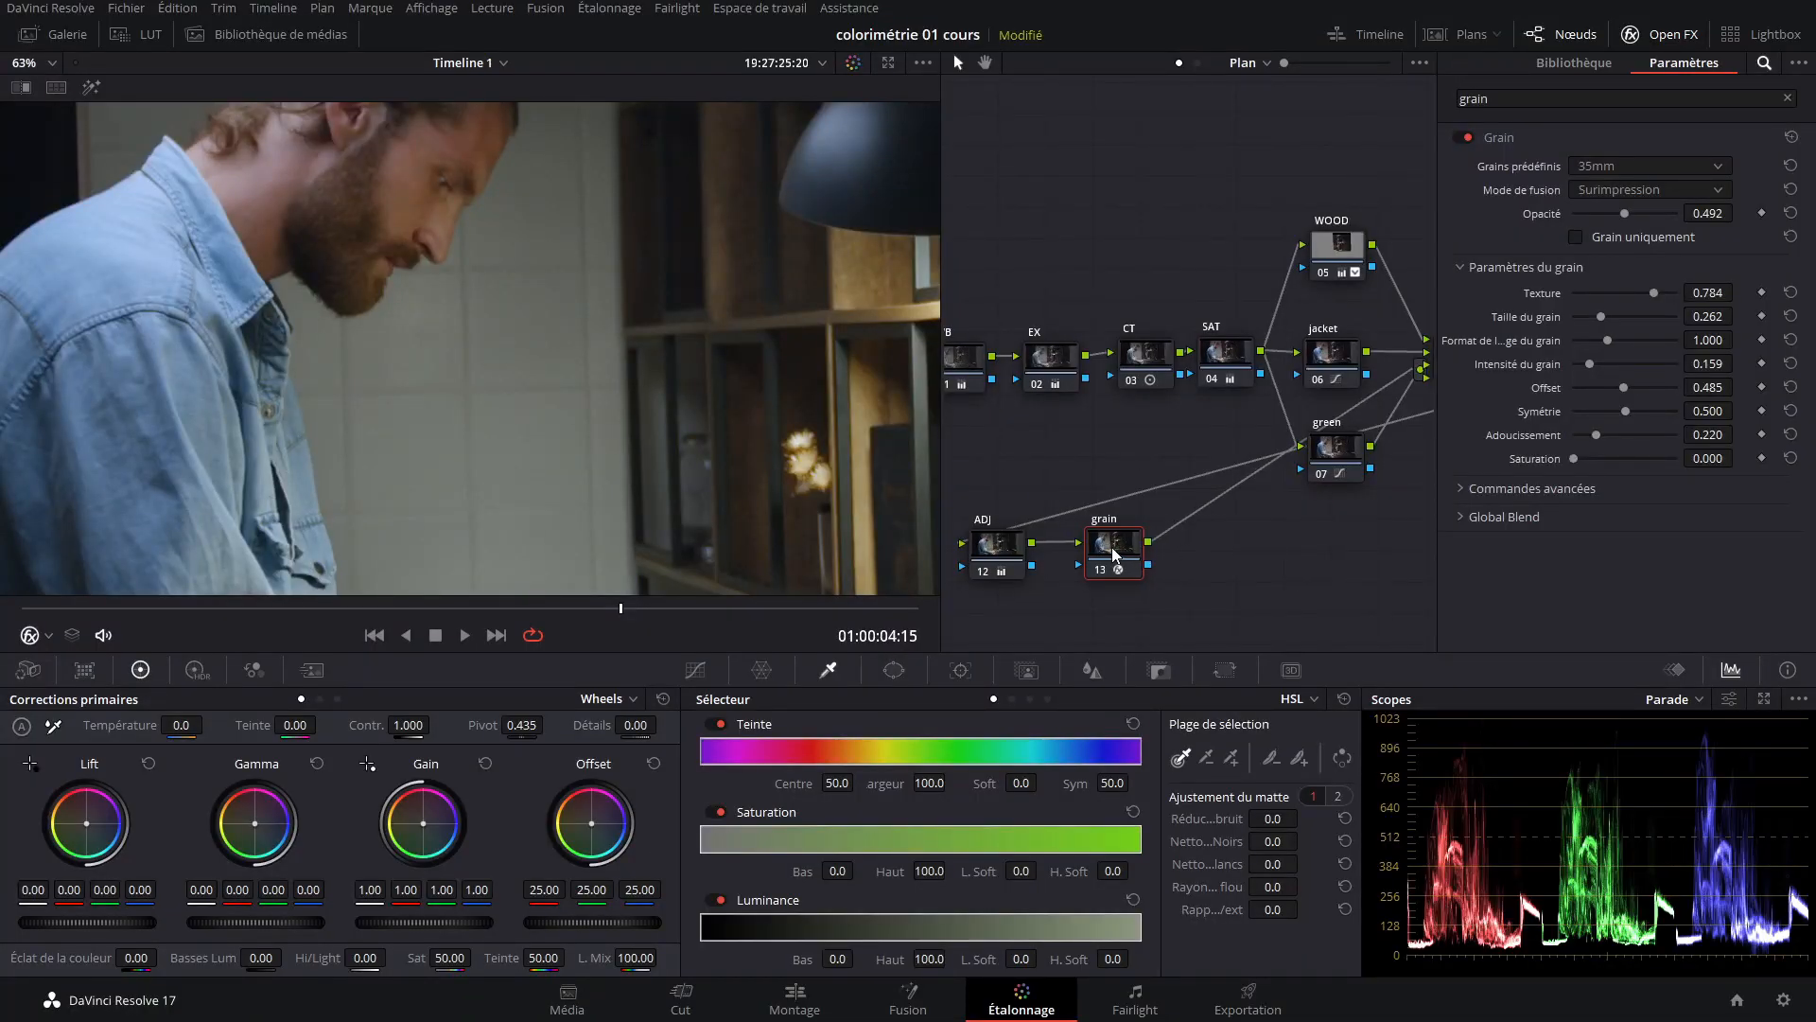
Add a serial node after the grain node and apply the Détérioration de film effect to it.
{"action": "key", "text": "alt+s"}
{"action": "double_click", "coordinate": [1552, 98]}
{"action": "type", "text": "dét"}
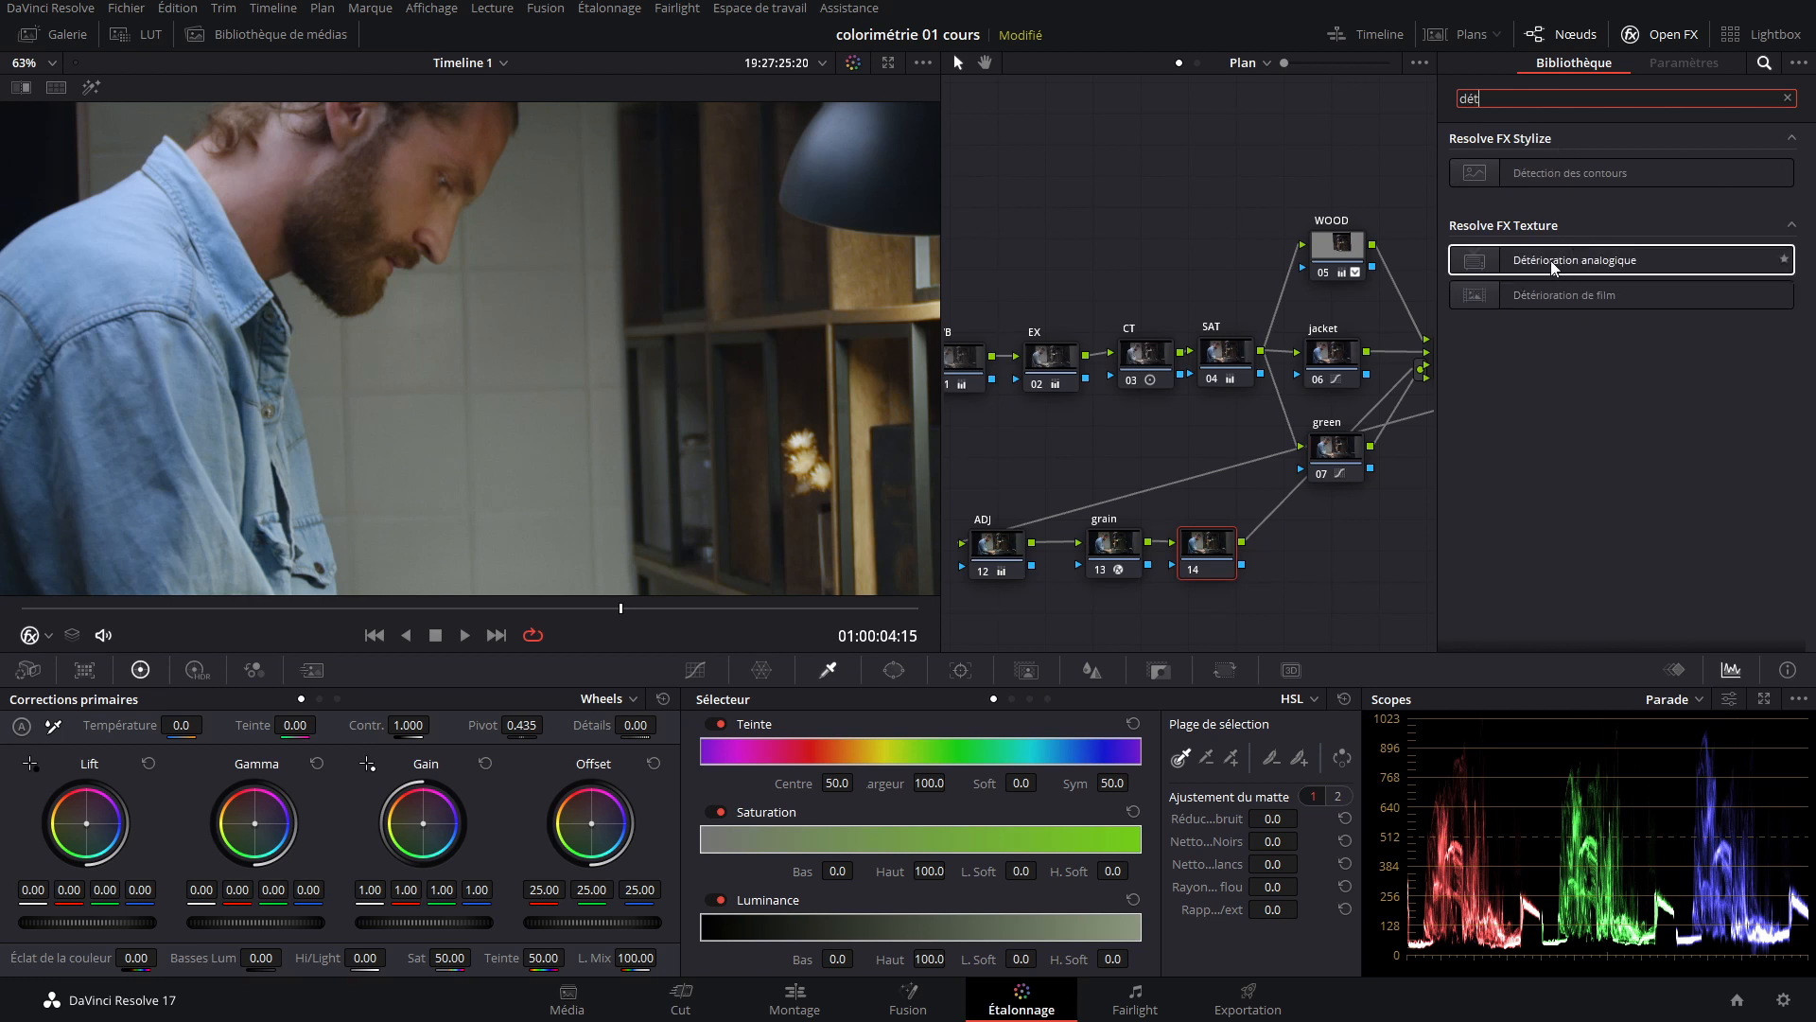
{"action": "left_click_drag", "start_coordinate": [1548, 300], "coordinate": [1230, 555]}
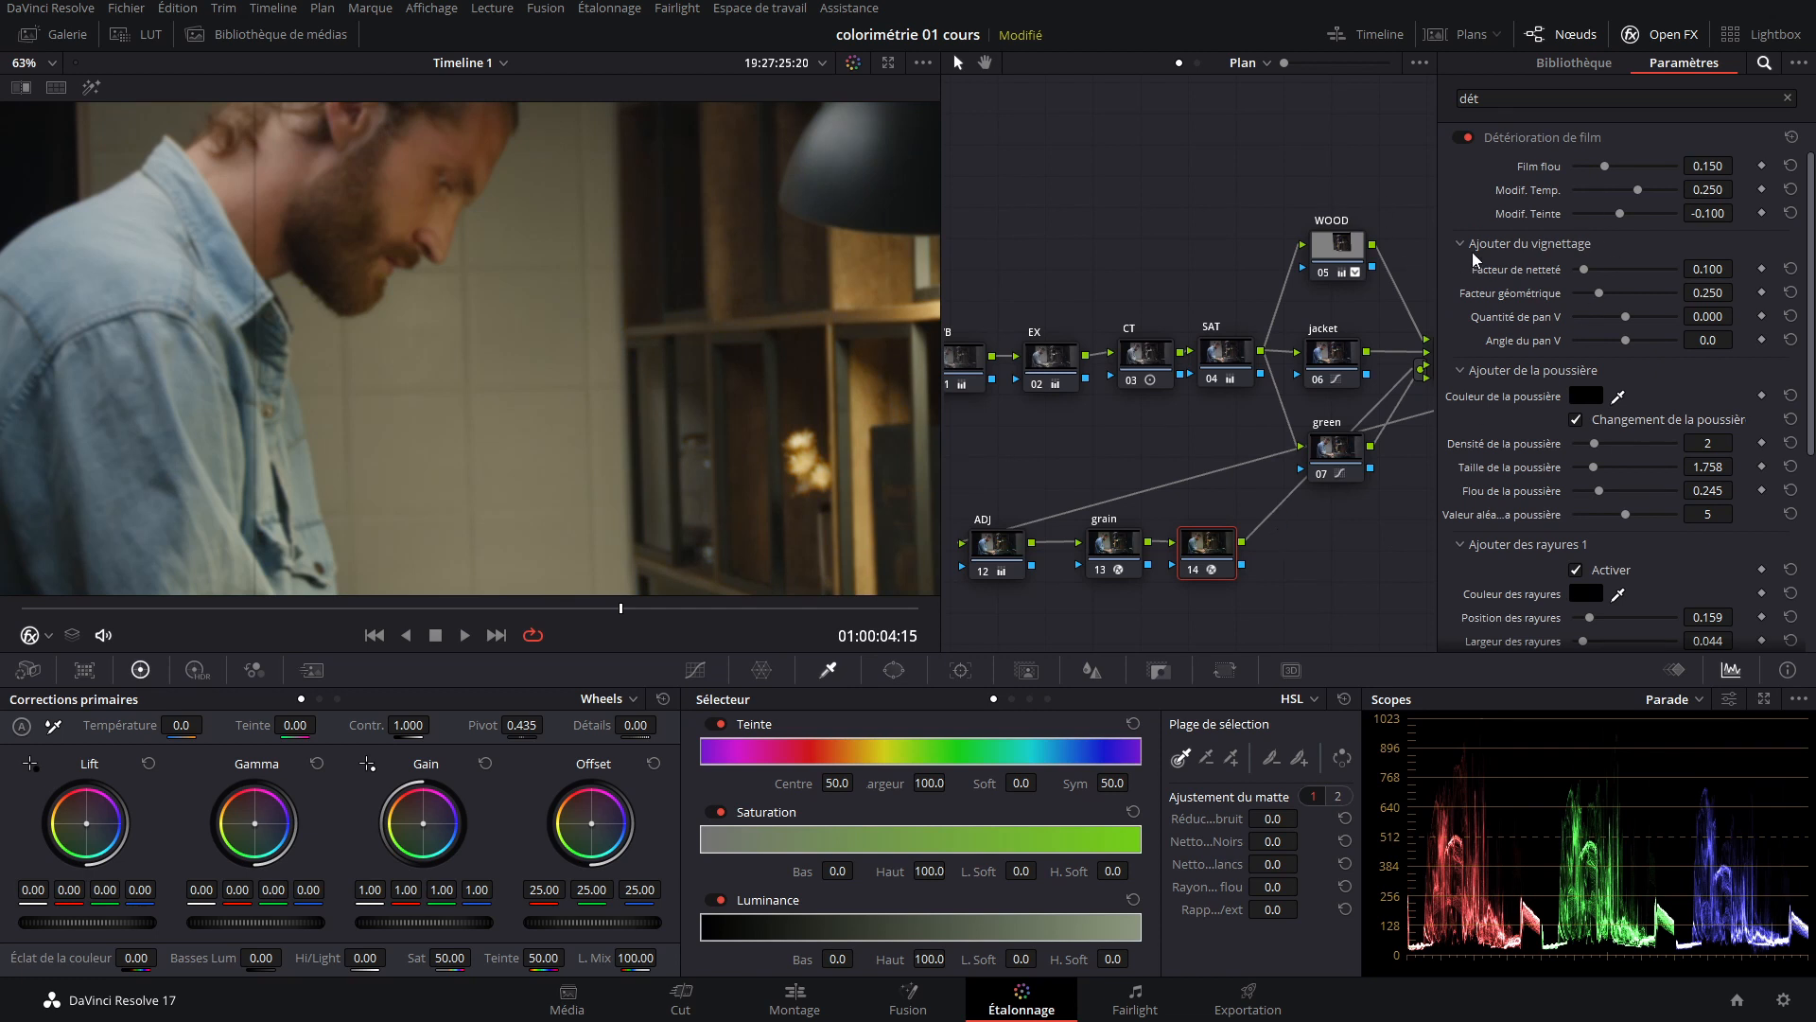
Set the film damage effect's Modif. Temp. and Modif. Teinte to 0.
{"action": "double_click", "coordinate": [1708, 188]}
{"action": "type", "text": "0"}
{"action": "key", "text": "Return"}
{"action": "double_click", "coordinate": [1709, 213]}
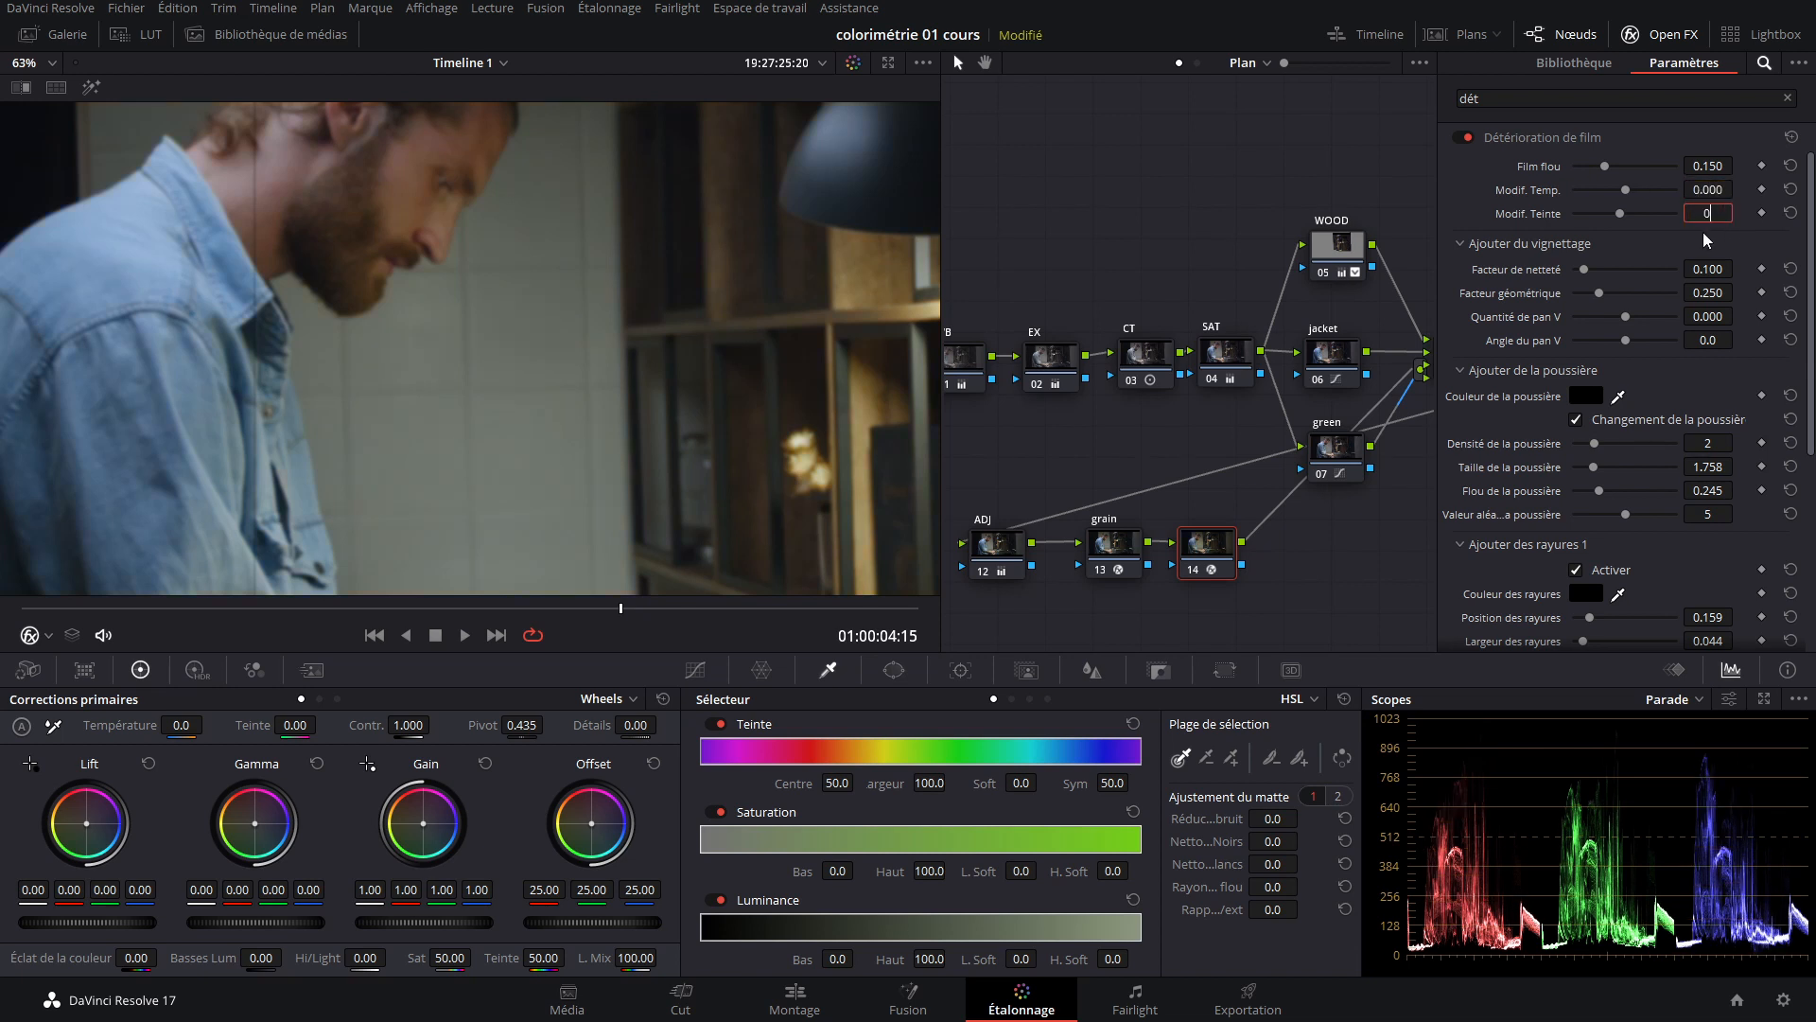
{"action": "key", "text": "Return"}
Disable the changing dust, the first set of scratches and their movement in the film damage effect.
{"action": "left_click", "coordinate": [1575, 570]}
{"action": "scroll", "coordinate": [1533, 459], "scroll_direction": "down", "scroll_amount": 4}
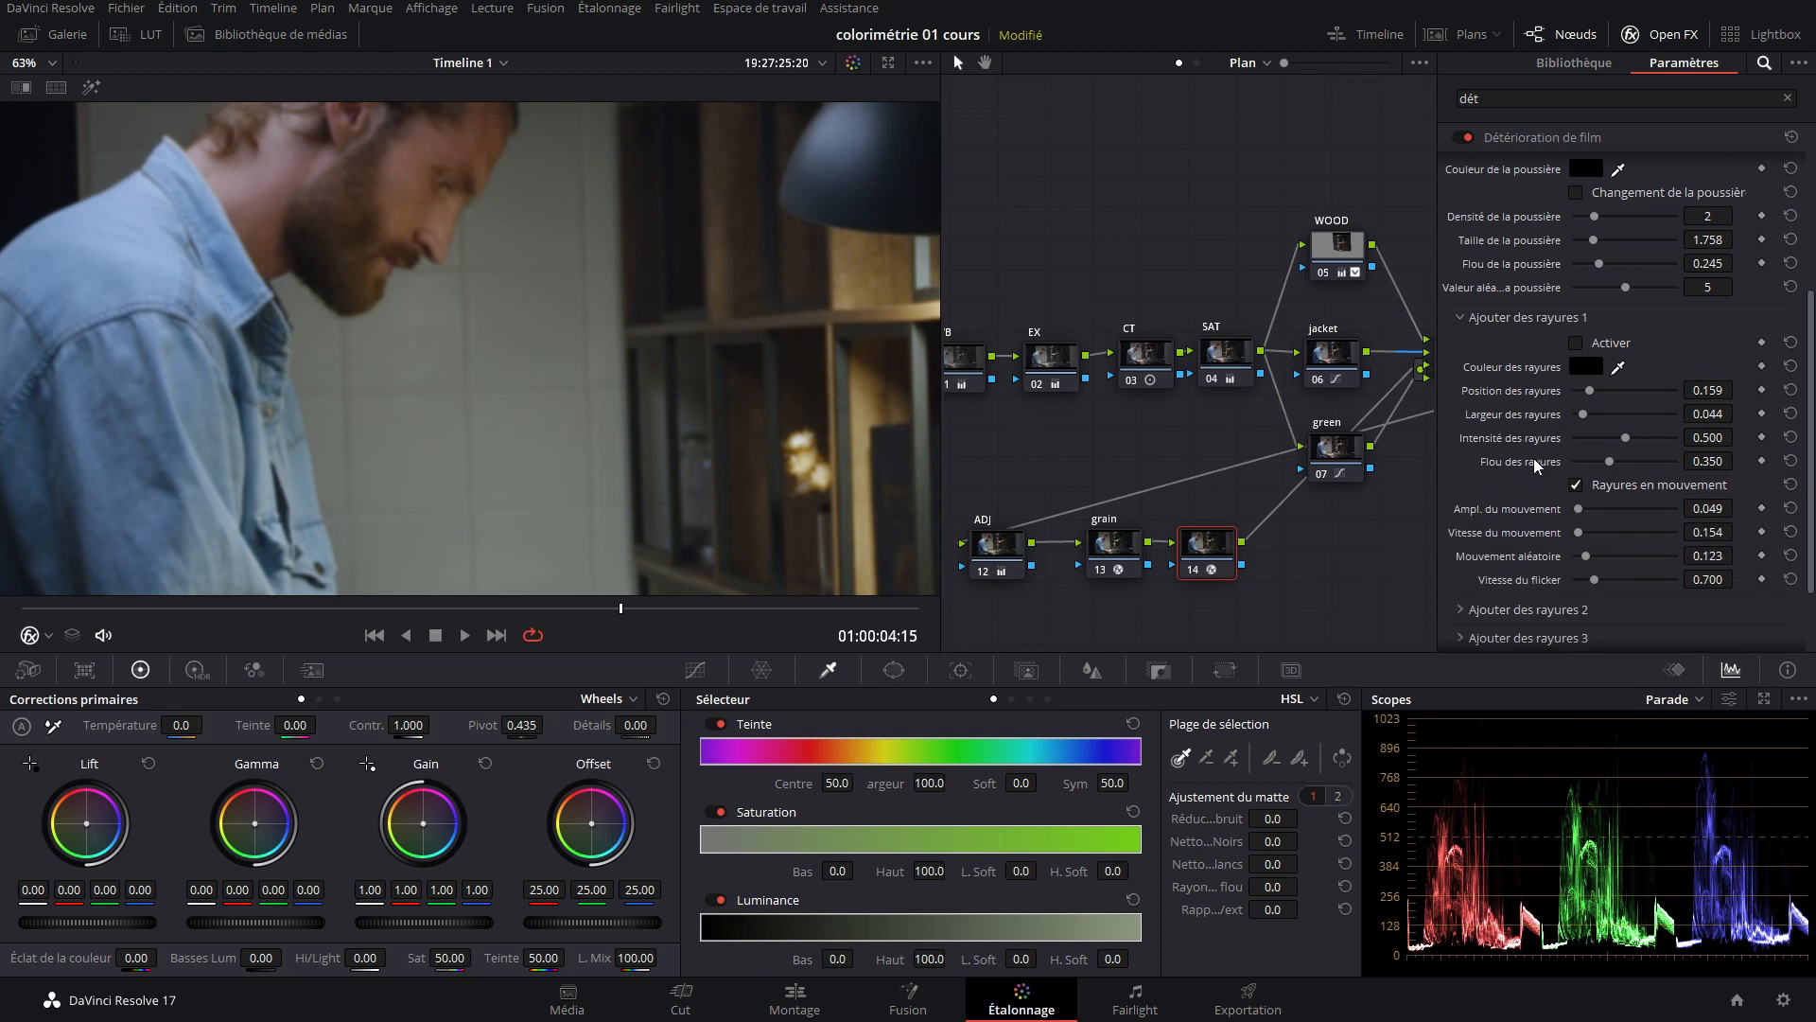
{"action": "left_click", "coordinate": [1573, 485]}
{"action": "scroll", "coordinate": [1529, 495], "scroll_direction": "down", "scroll_amount": 2}
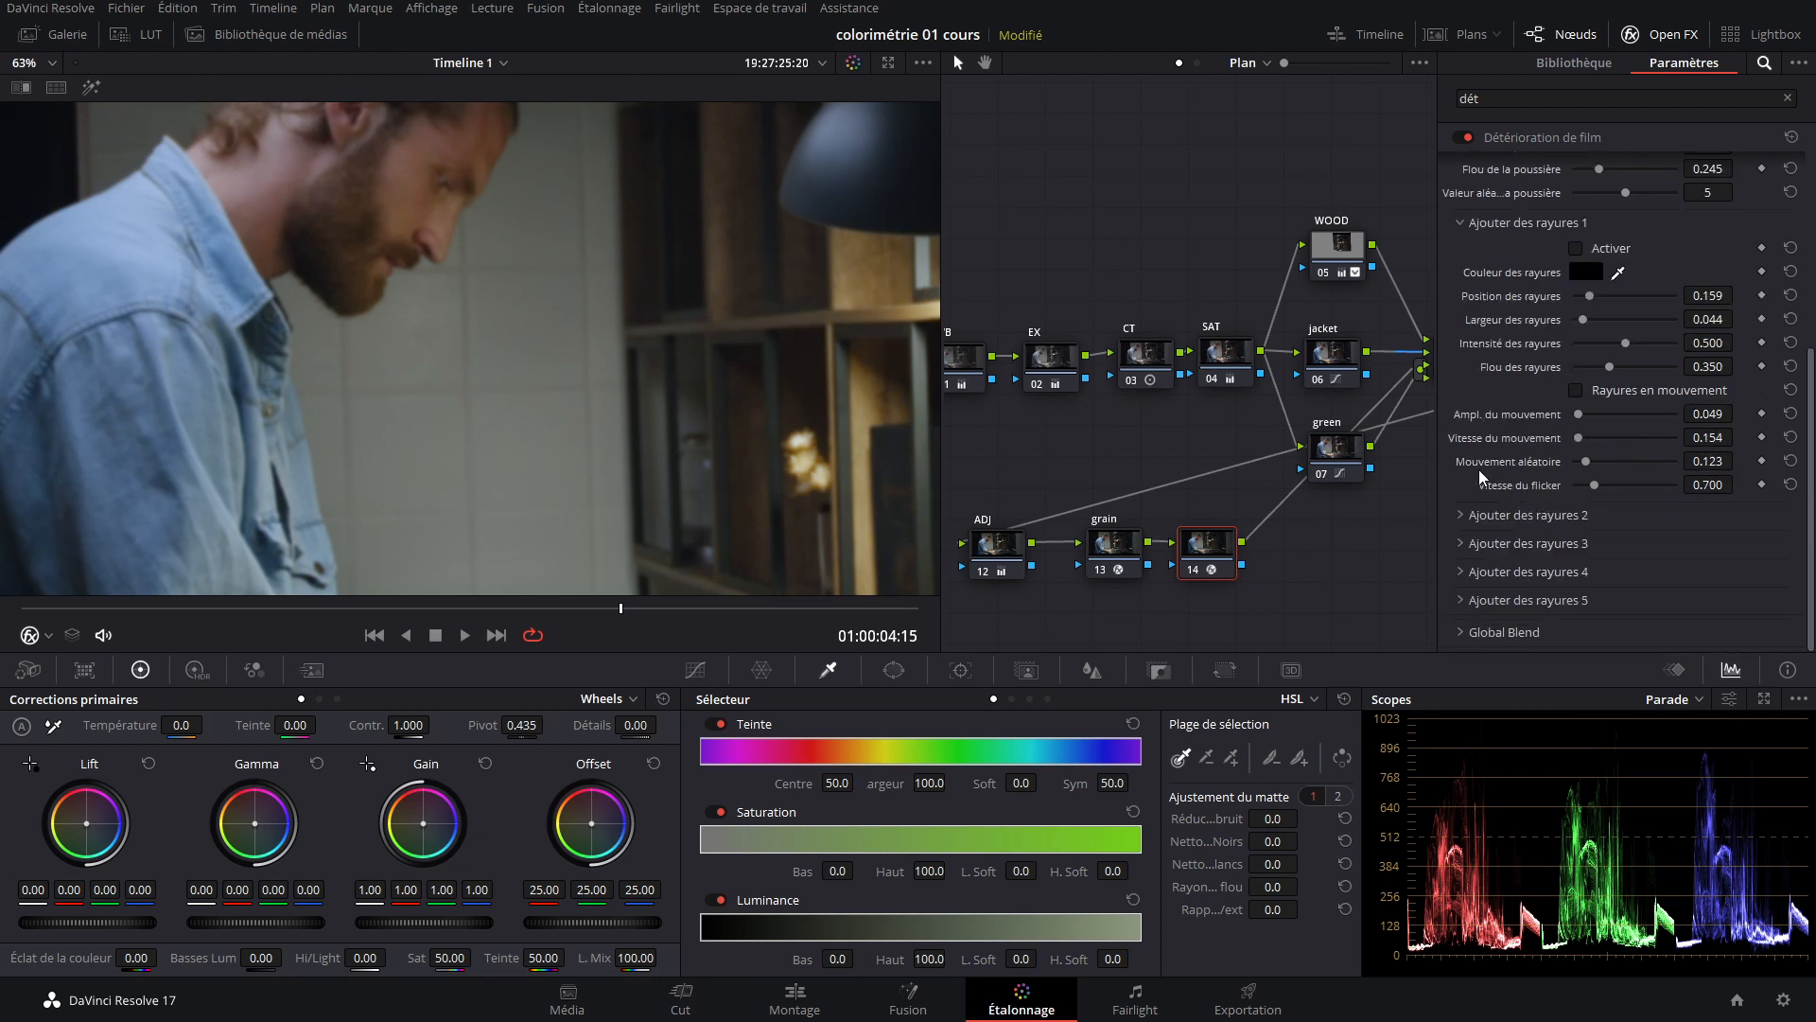
Nudge node 14 slightly away from the grain node and set its Film flou to 0.040.
{"action": "left_click_drag", "start_coordinate": [1235, 566], "coordinate": [1244, 567]}
{"action": "scroll", "coordinate": [443, 340], "scroll_direction": "down", "scroll_amount": 2}
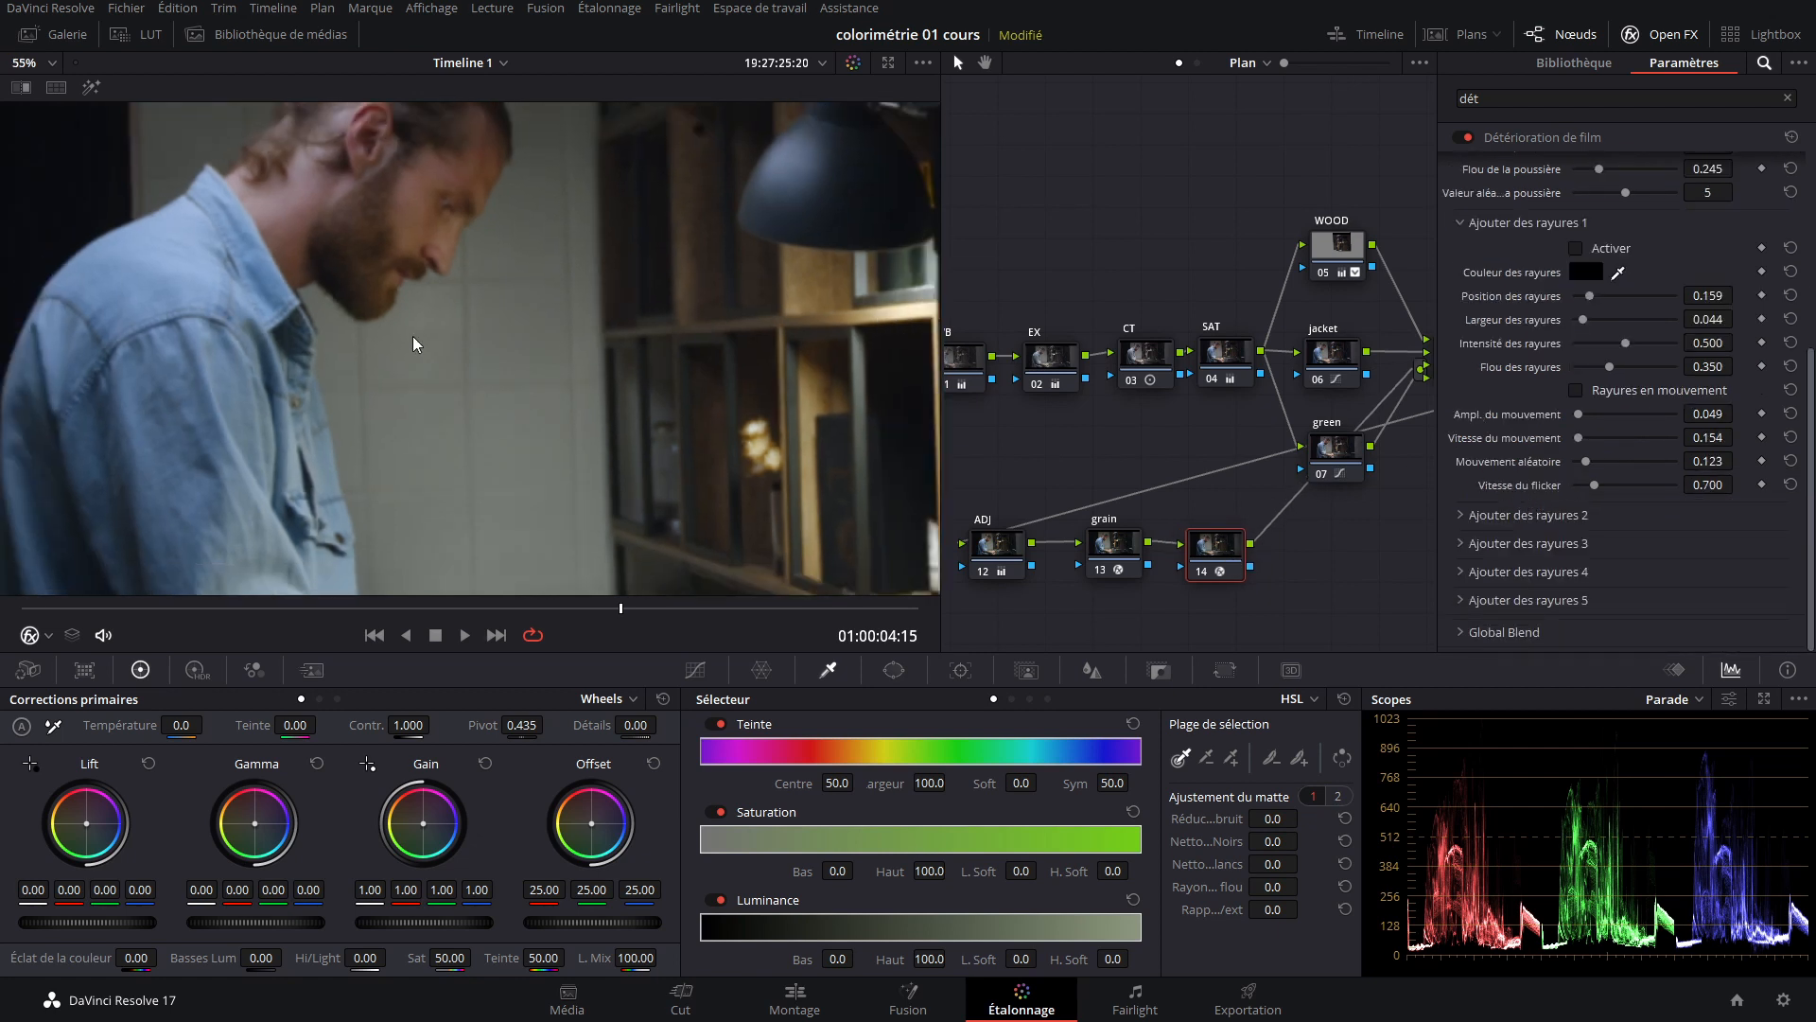
{"action": "scroll", "coordinate": [1578, 333], "scroll_direction": "up", "scroll_amount": 6}
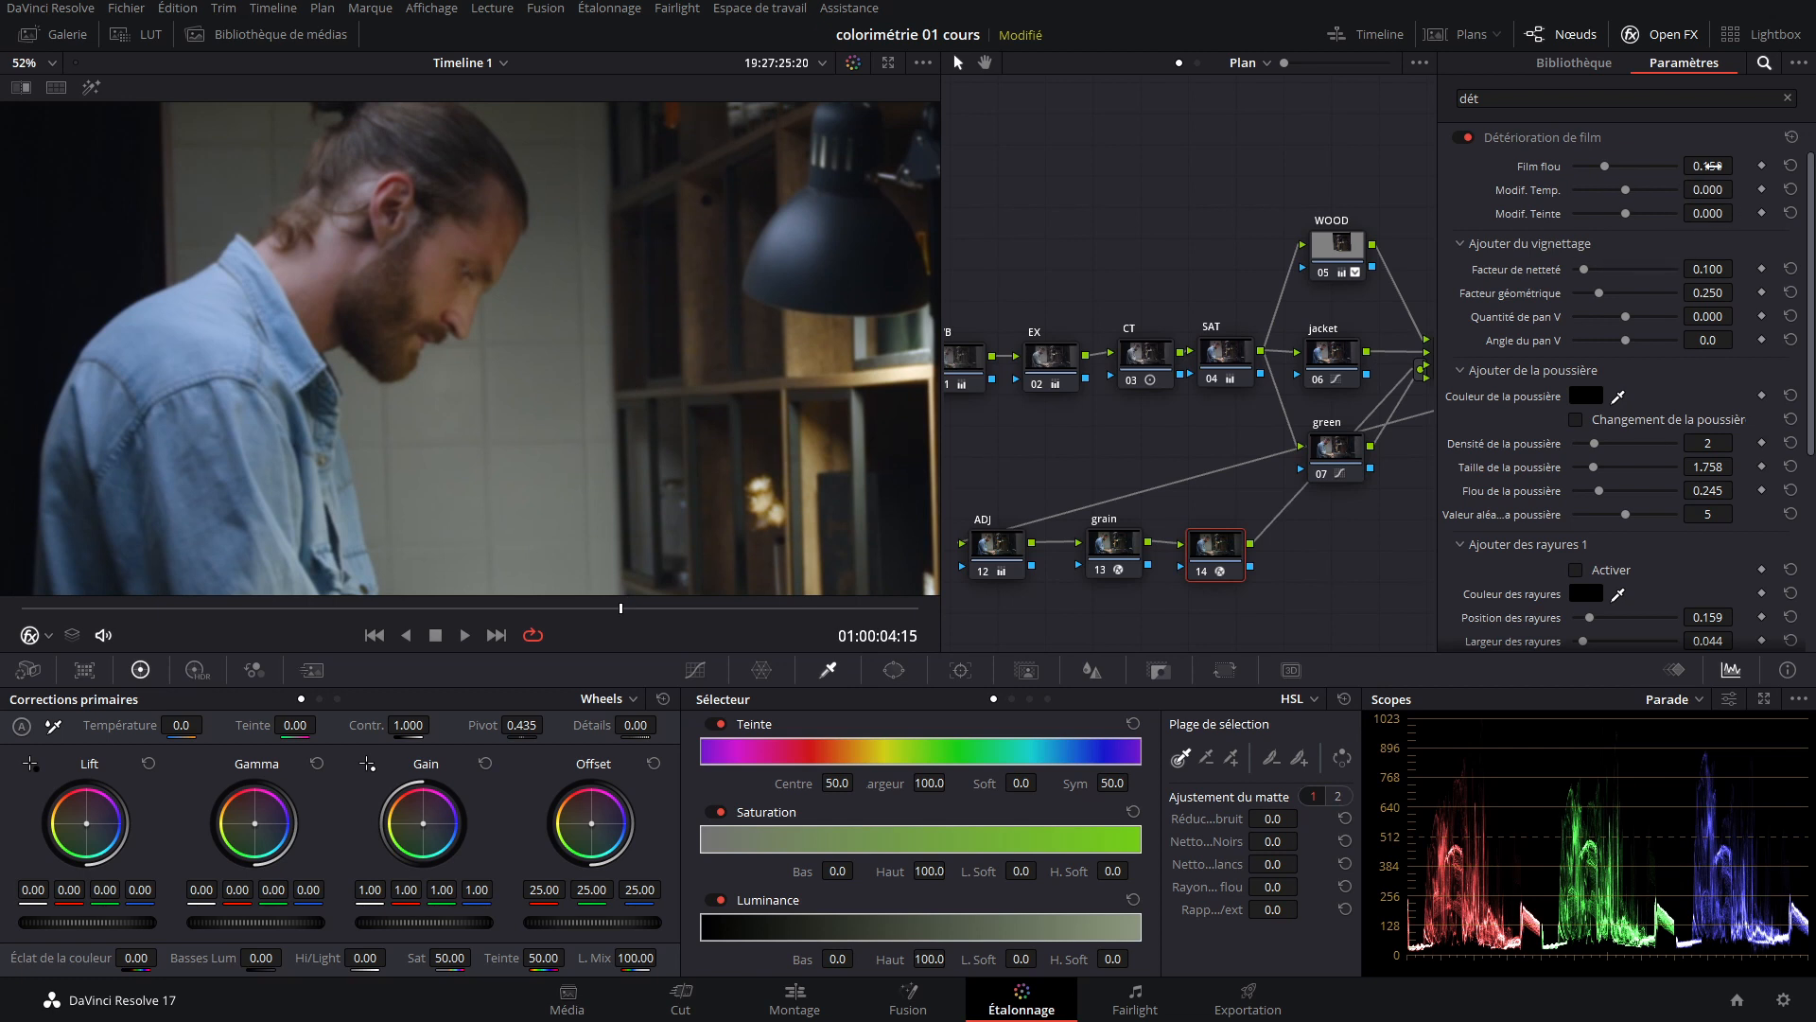
{"action": "left_click_drag", "start_coordinate": [1707, 165], "coordinate": [1641, 165]}
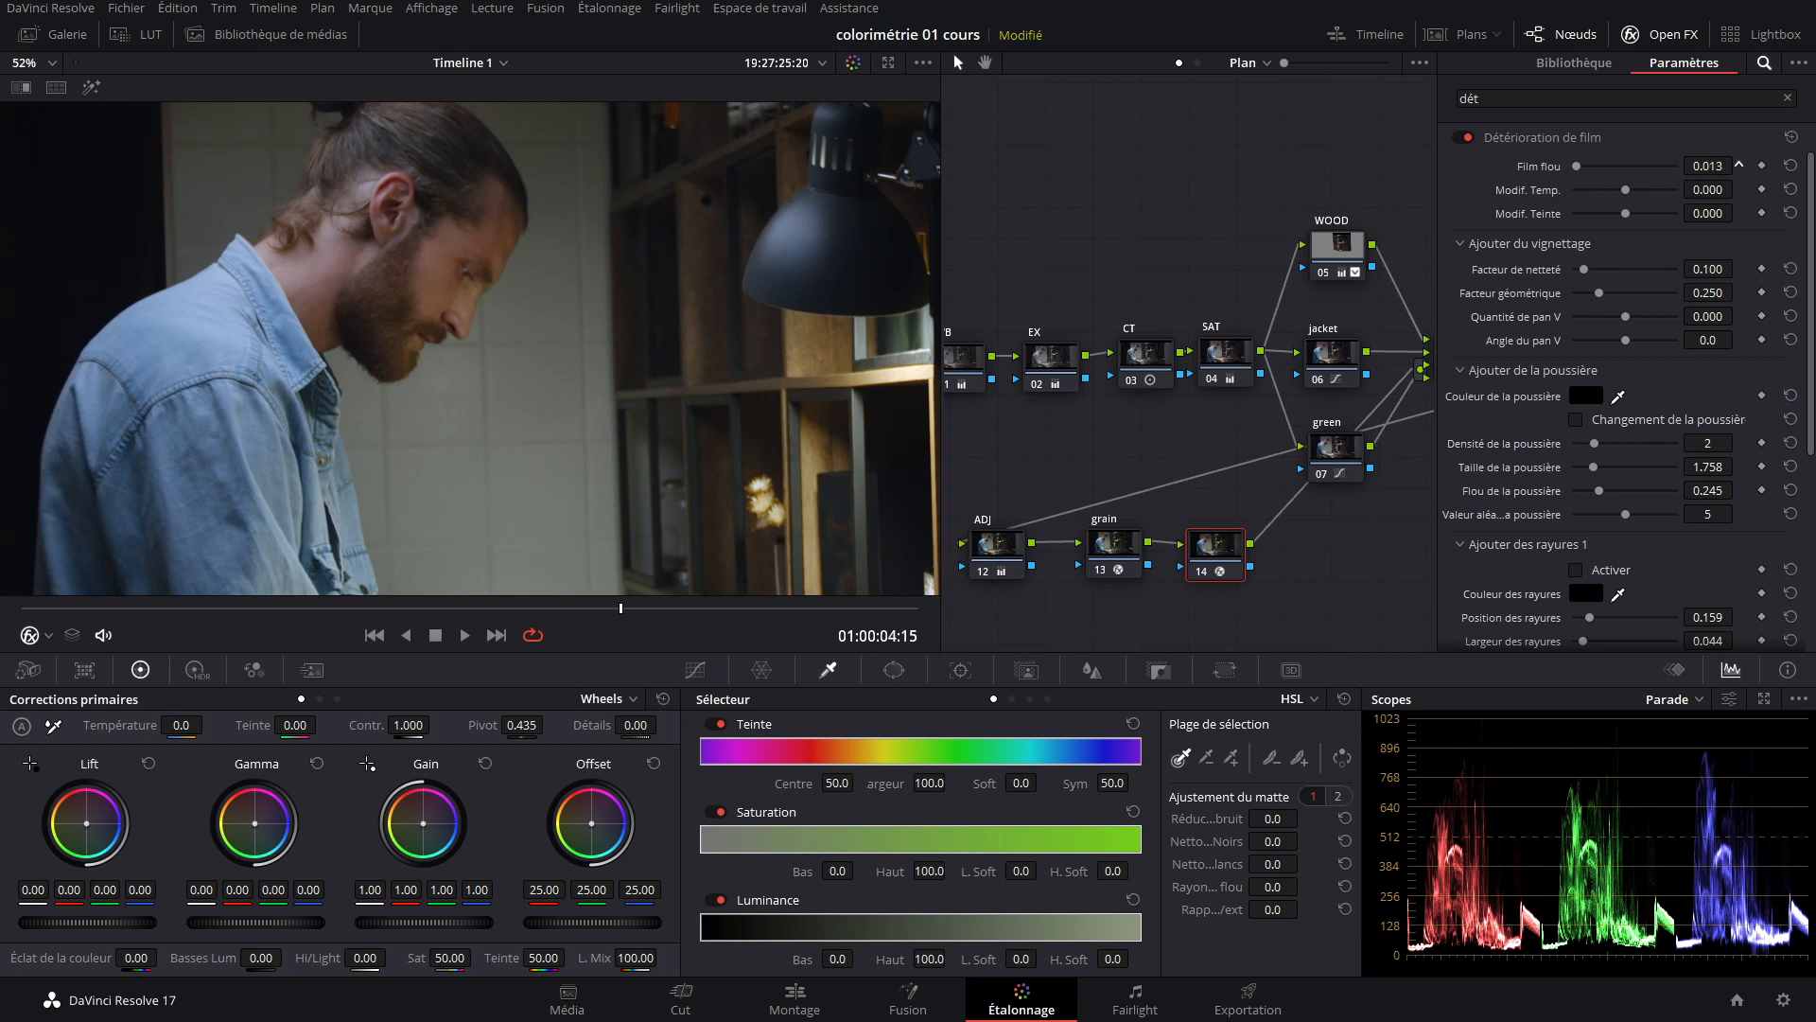
{"action": "left_click_drag", "start_coordinate": [1739, 165], "coordinate": [1734, 165]}
{"action": "left_click_drag", "start_coordinate": [1737, 165], "coordinate": [1739, 166]}
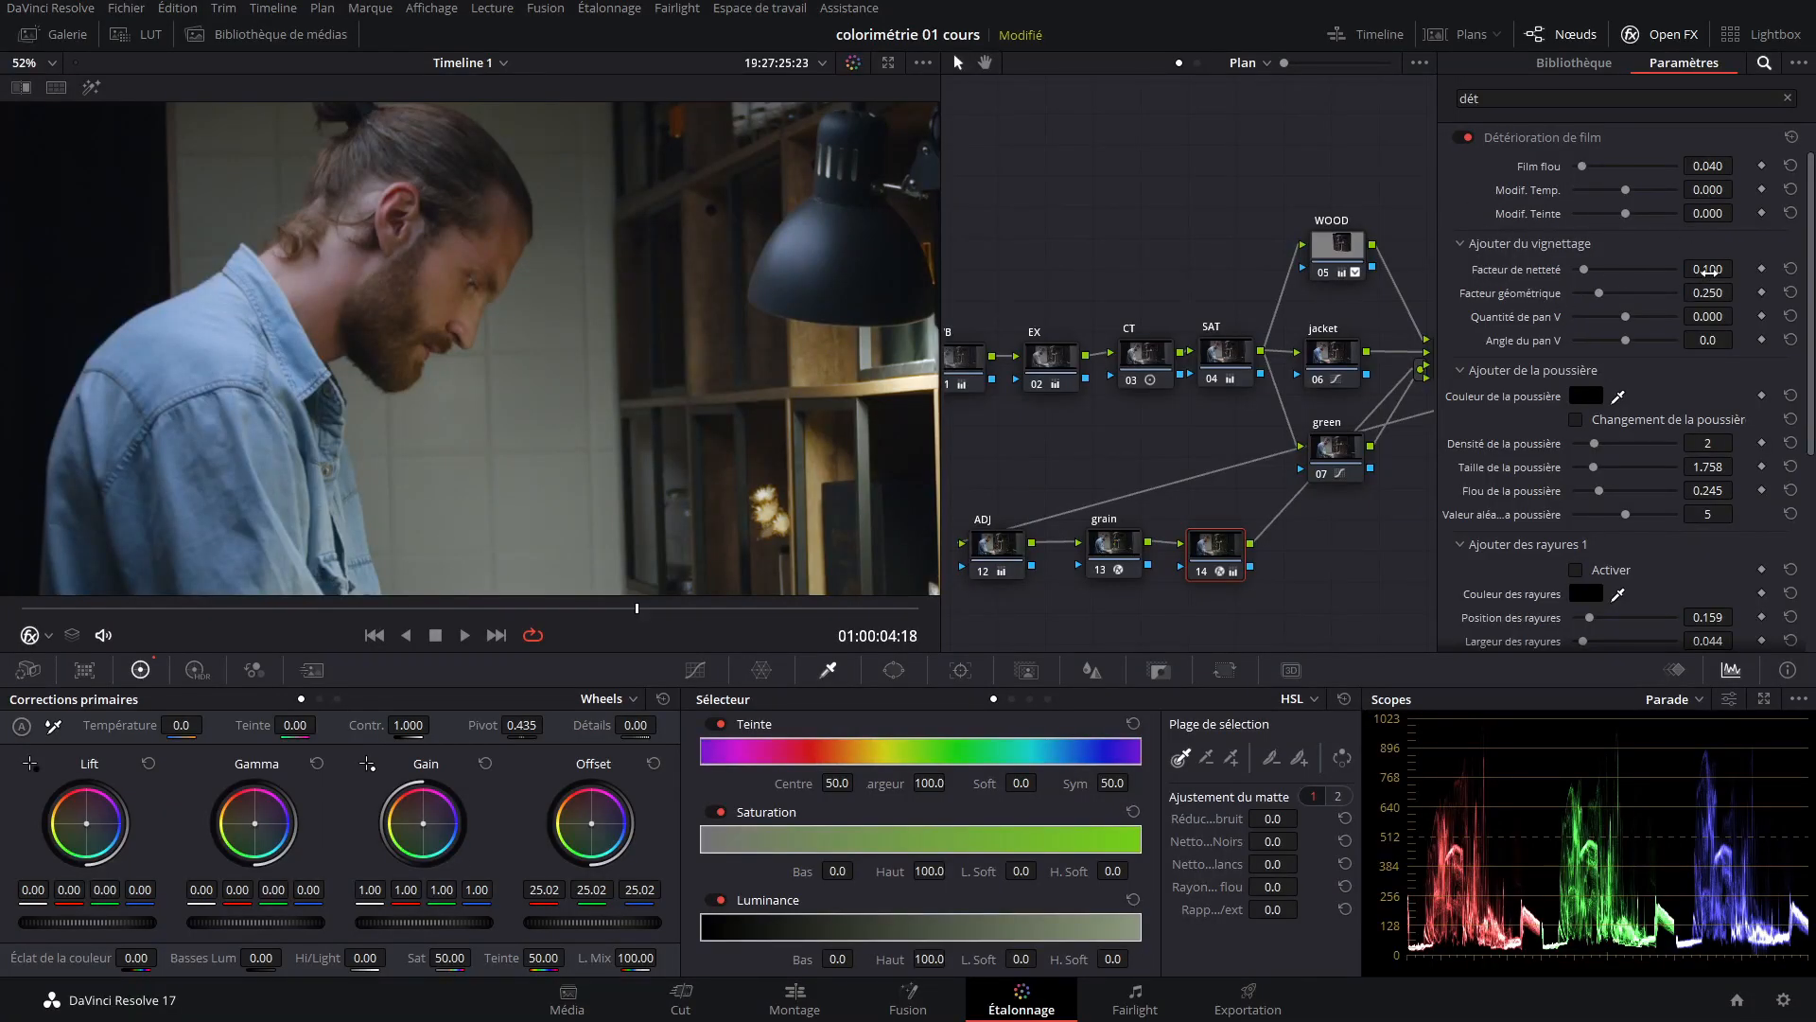
Try the film damage vignette with a Facteur de netteté of 0 while viewing the wider frame.
{"action": "left_click", "coordinate": [1709, 271]}
{"action": "scroll", "coordinate": [668, 355], "scroll_direction": "down", "scroll_amount": 5}
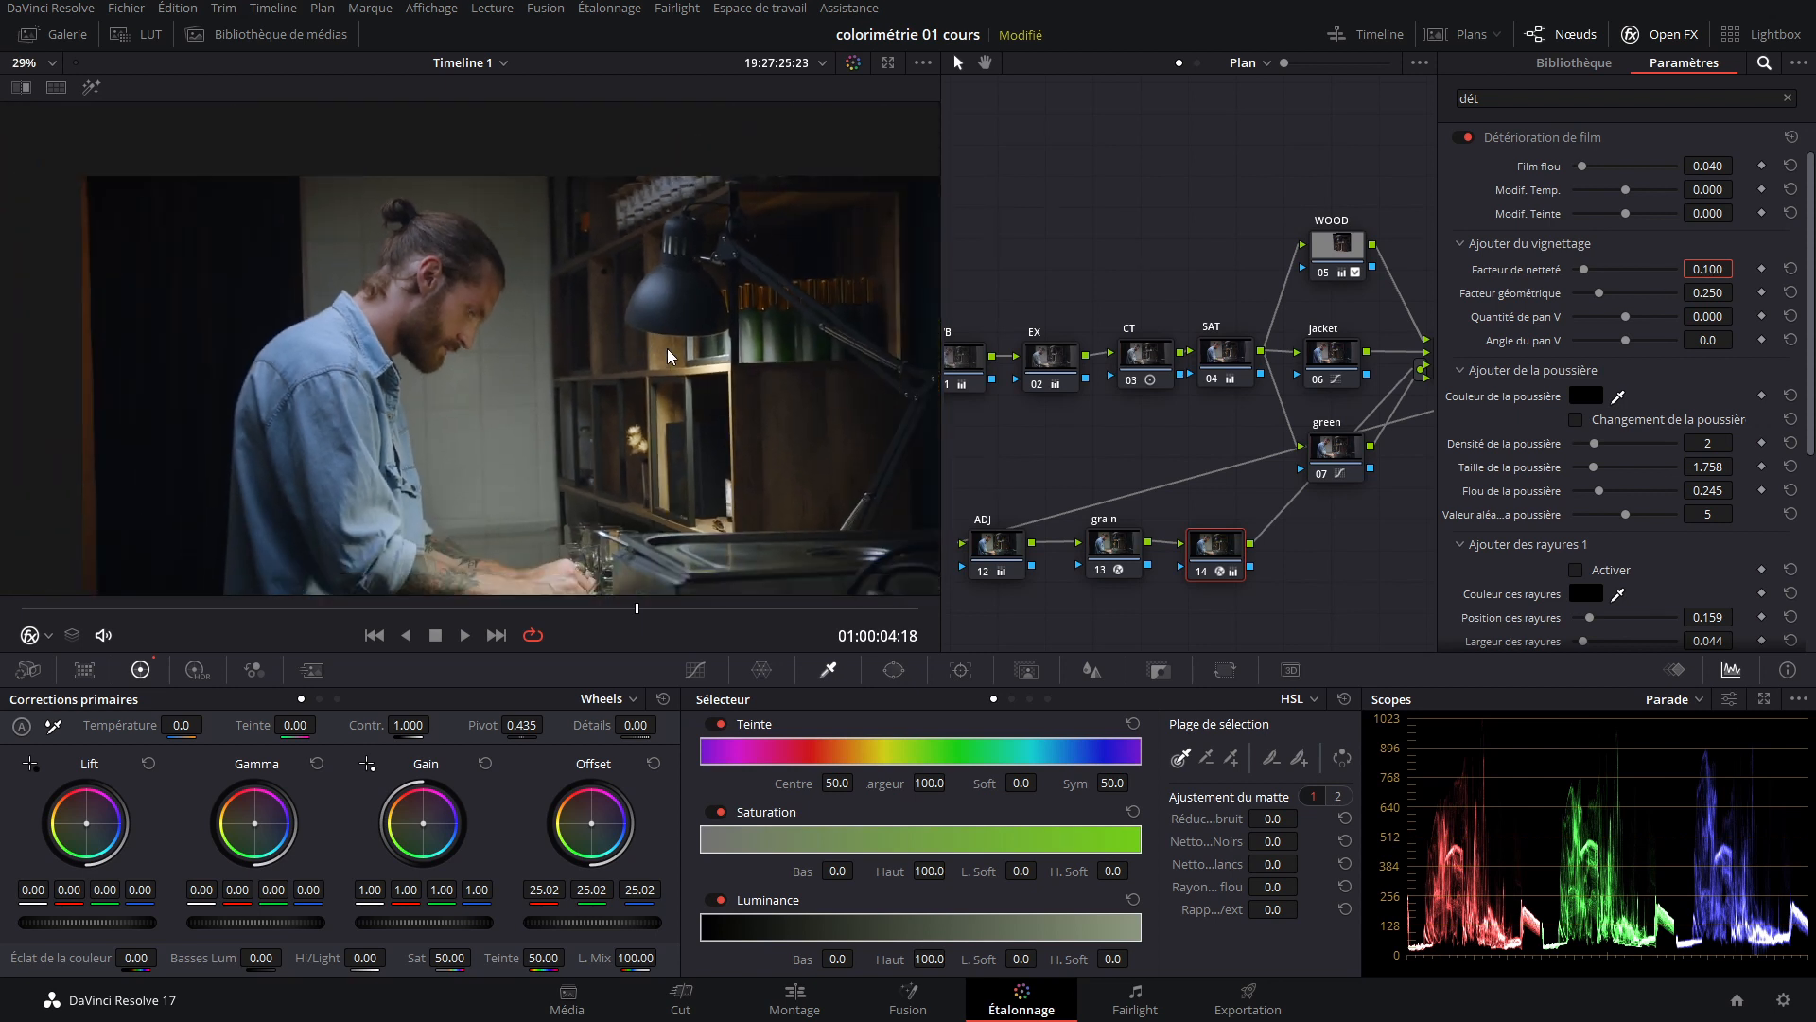
{"action": "left_click_drag", "start_coordinate": [667, 356], "coordinate": [618, 326]}
{"action": "type", "text": "0"}
{"action": "key", "text": "Return"}
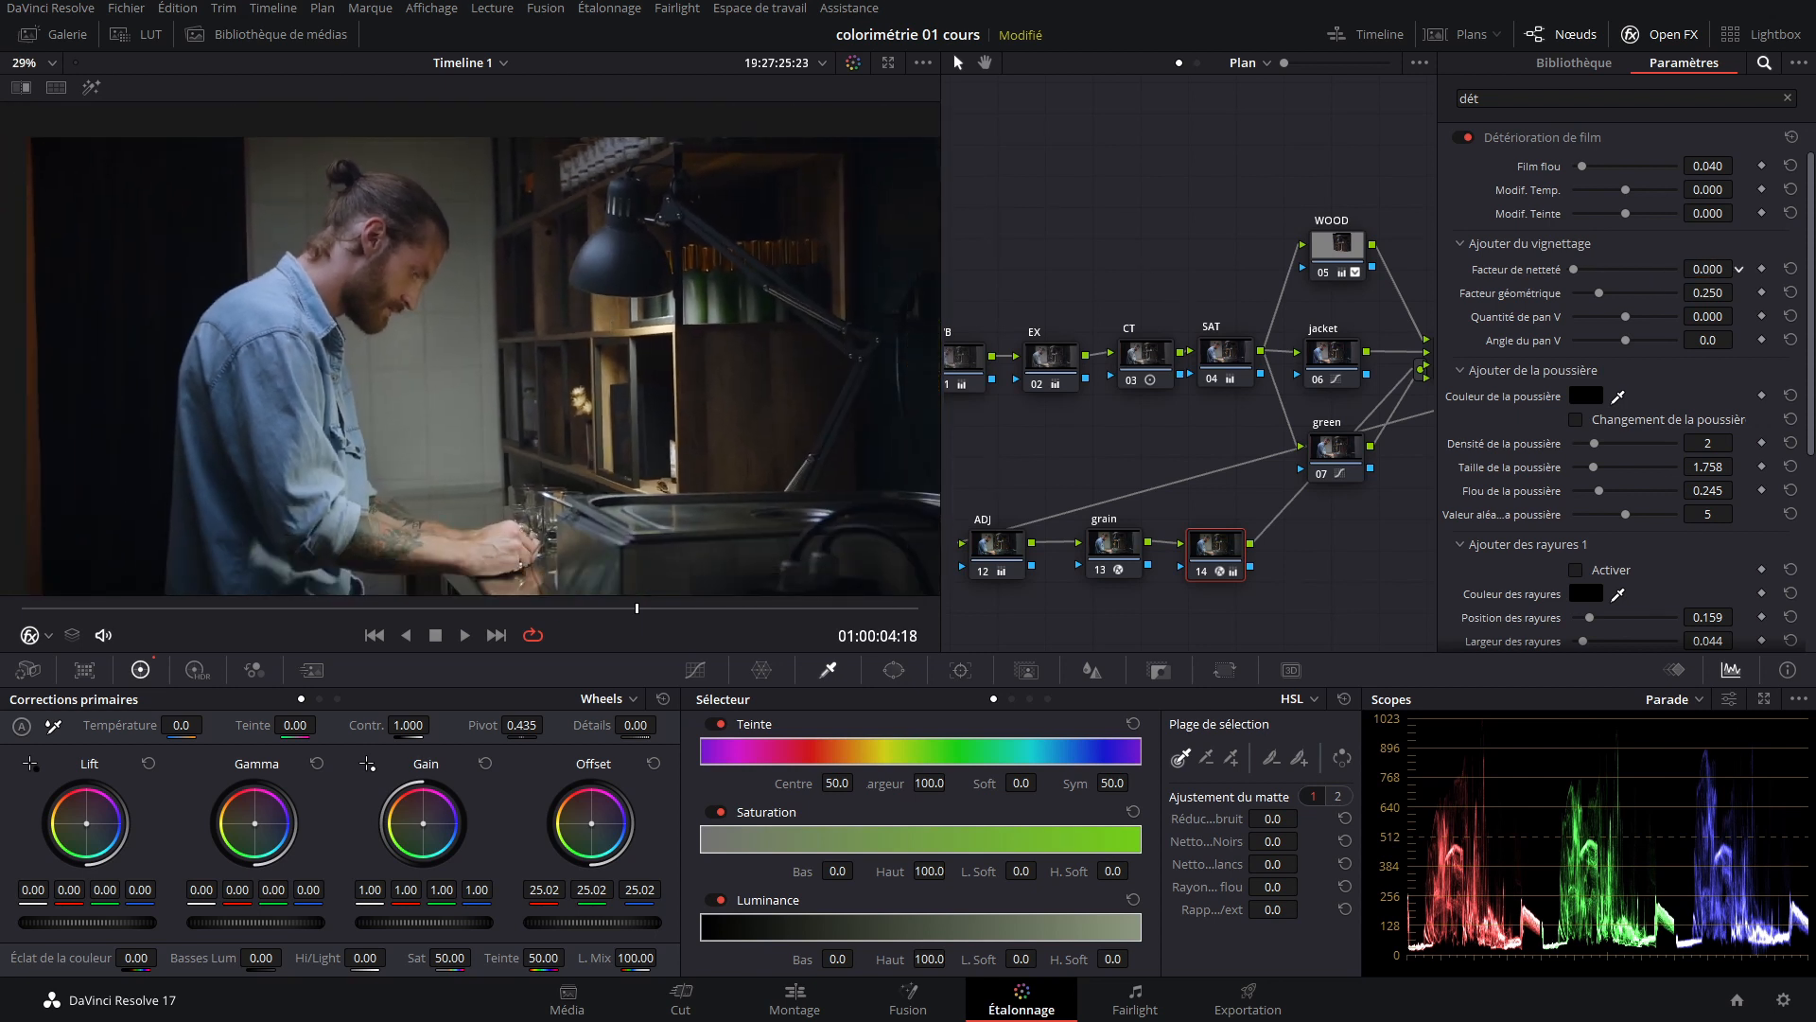
Set the vignette's Facteur de netteté to 0.104 in the film damage effect.
{"action": "left_click_drag", "start_coordinate": [1710, 268], "coordinate": [1739, 268]}
{"action": "left_click_drag", "start_coordinate": [1739, 268], "coordinate": [1738, 269]}
{"action": "scroll", "coordinate": [1737, 269], "scroll_direction": "up", "scroll_amount": 5}
{"action": "scroll", "coordinate": [1739, 269], "scroll_direction": "down", "scroll_amount": 3}
{"action": "scroll", "coordinate": [1739, 267], "scroll_direction": "up", "scroll_amount": 4}
{"action": "scroll", "coordinate": [1738, 269], "scroll_direction": "up", "scroll_amount": 4}
{"action": "scroll", "coordinate": [1738, 268], "scroll_direction": "down", "scroll_amount": 1}
Label node 14 "DET" and save the project with the effects library hidden.
{"action": "left_click_drag", "start_coordinate": [1216, 559], "coordinate": [1216, 555]}
{"action": "right_click", "coordinate": [1215, 555]}
{"action": "left_click", "coordinate": [1250, 592]}
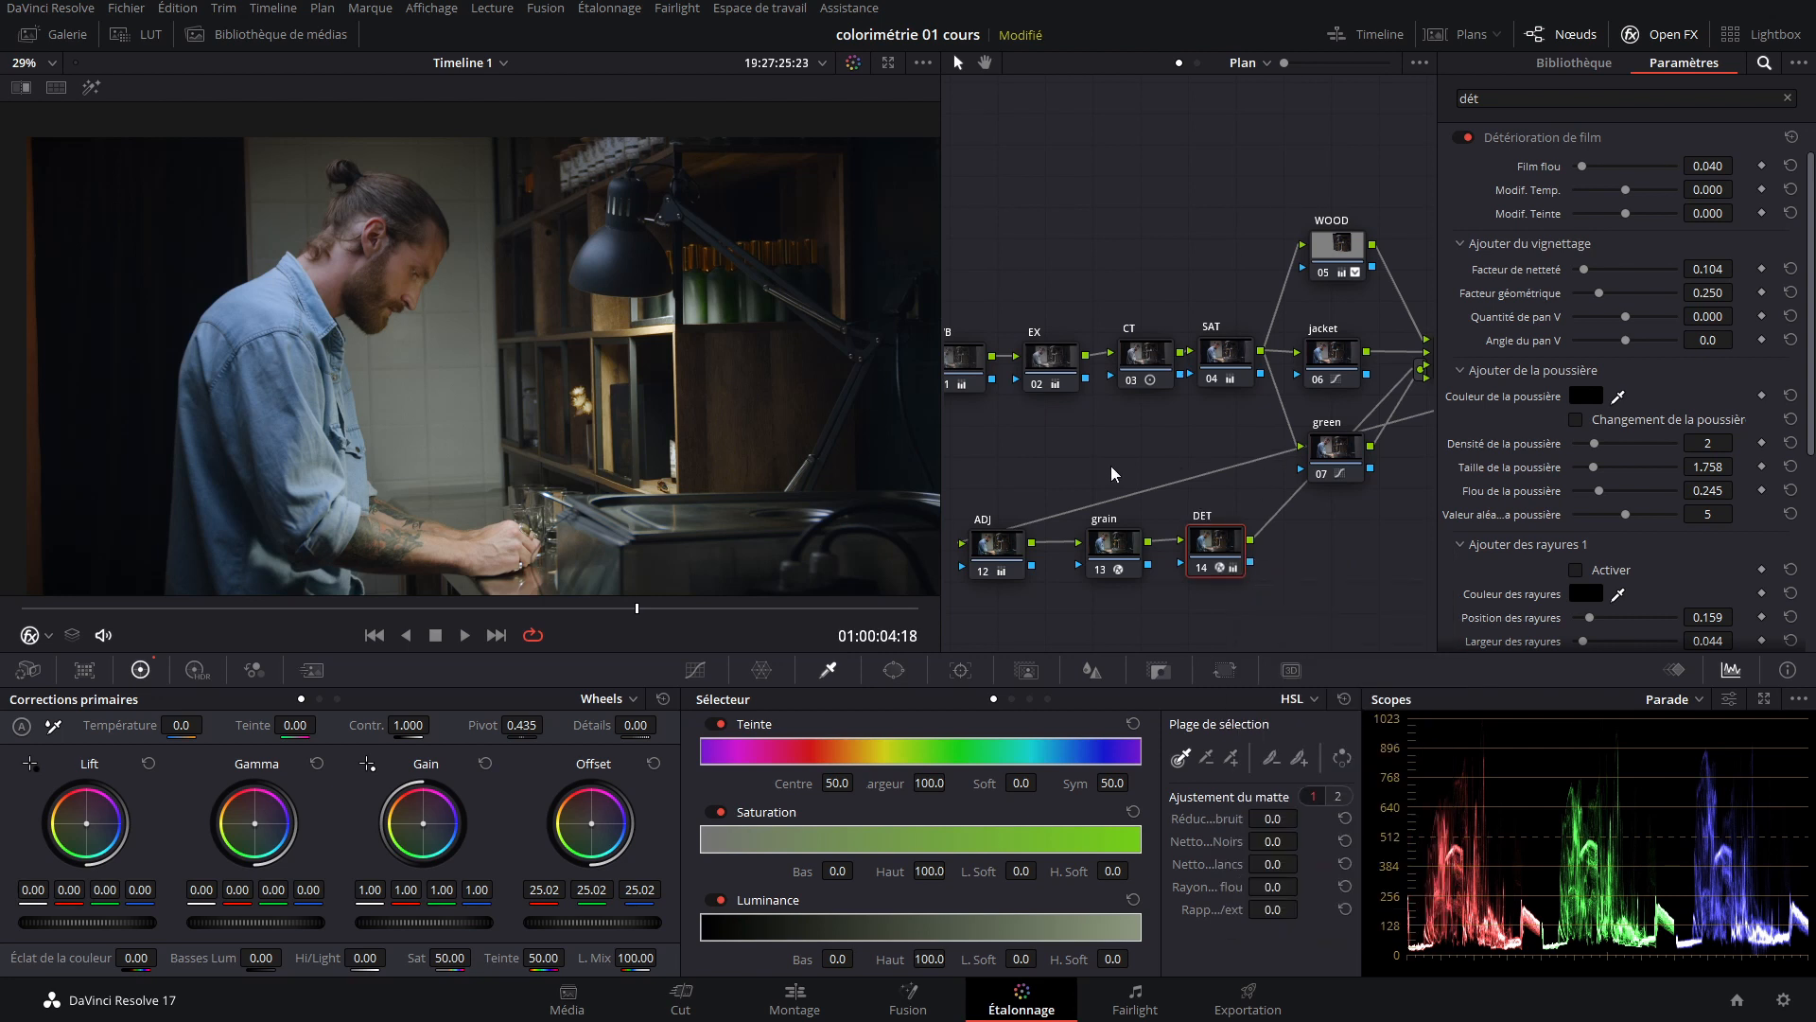
{"action": "left_click", "coordinate": [1631, 36]}
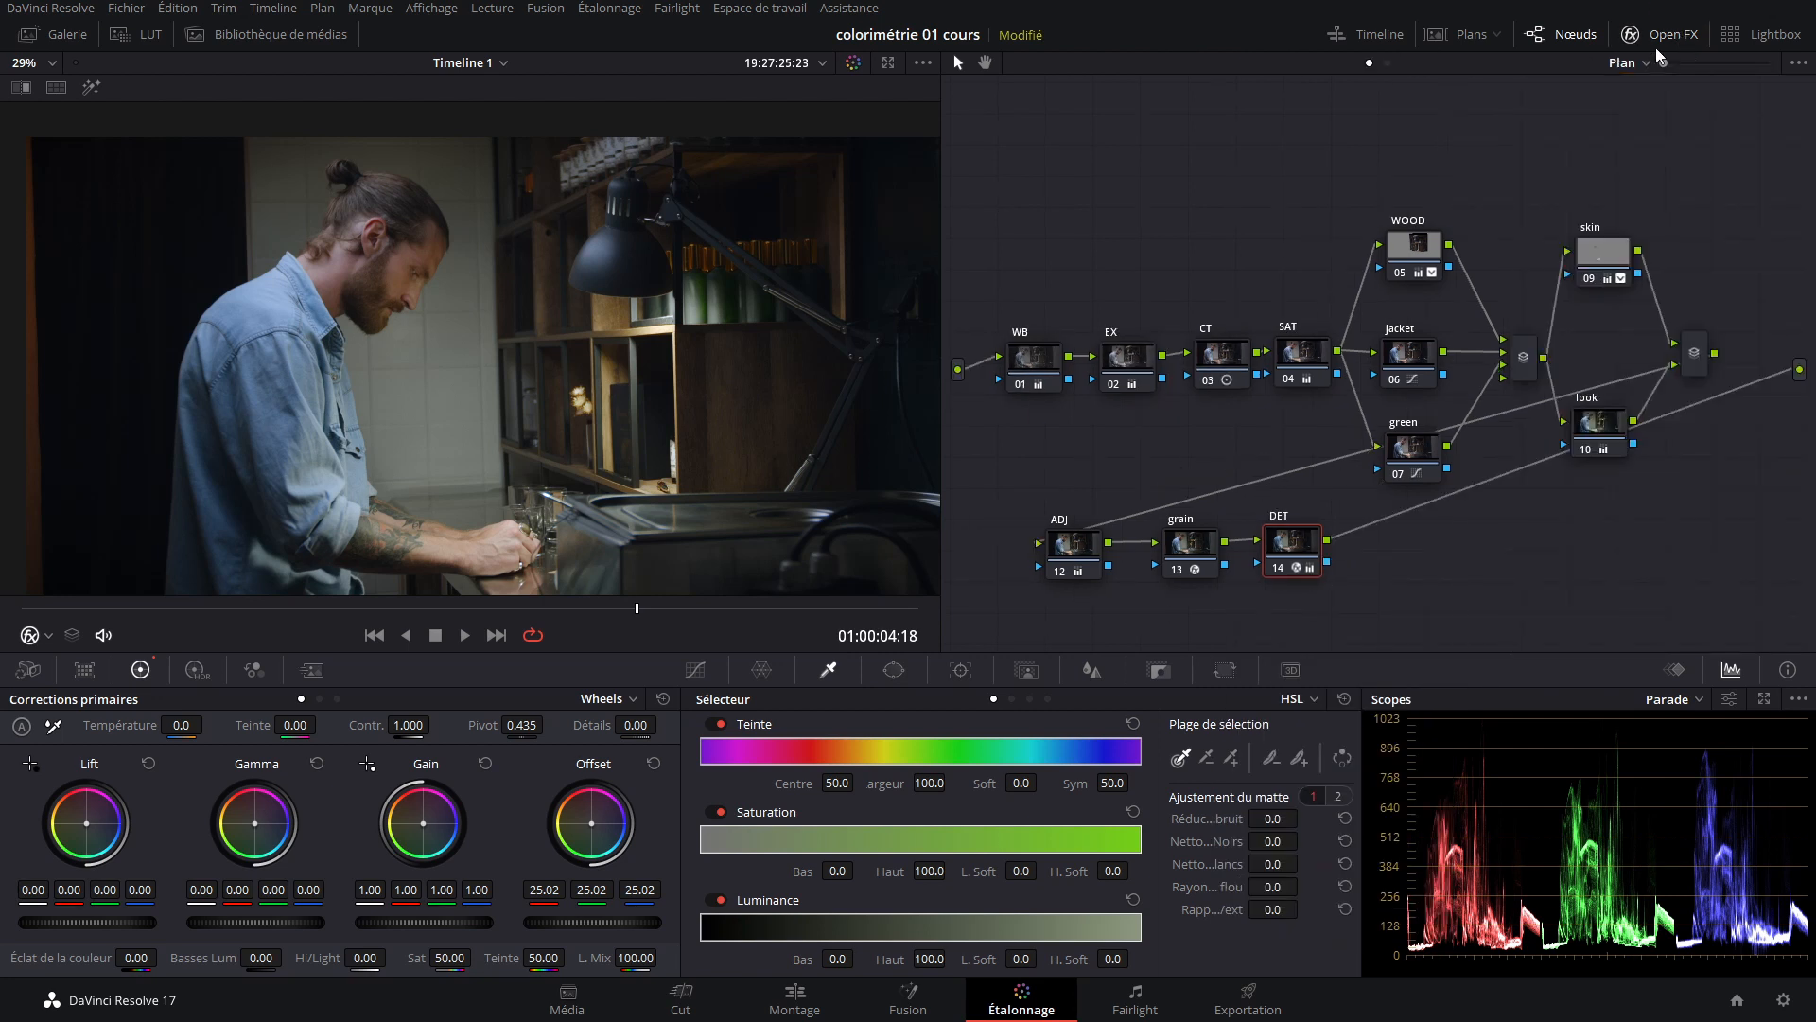
{"action": "key", "text": "ctrl+s"}
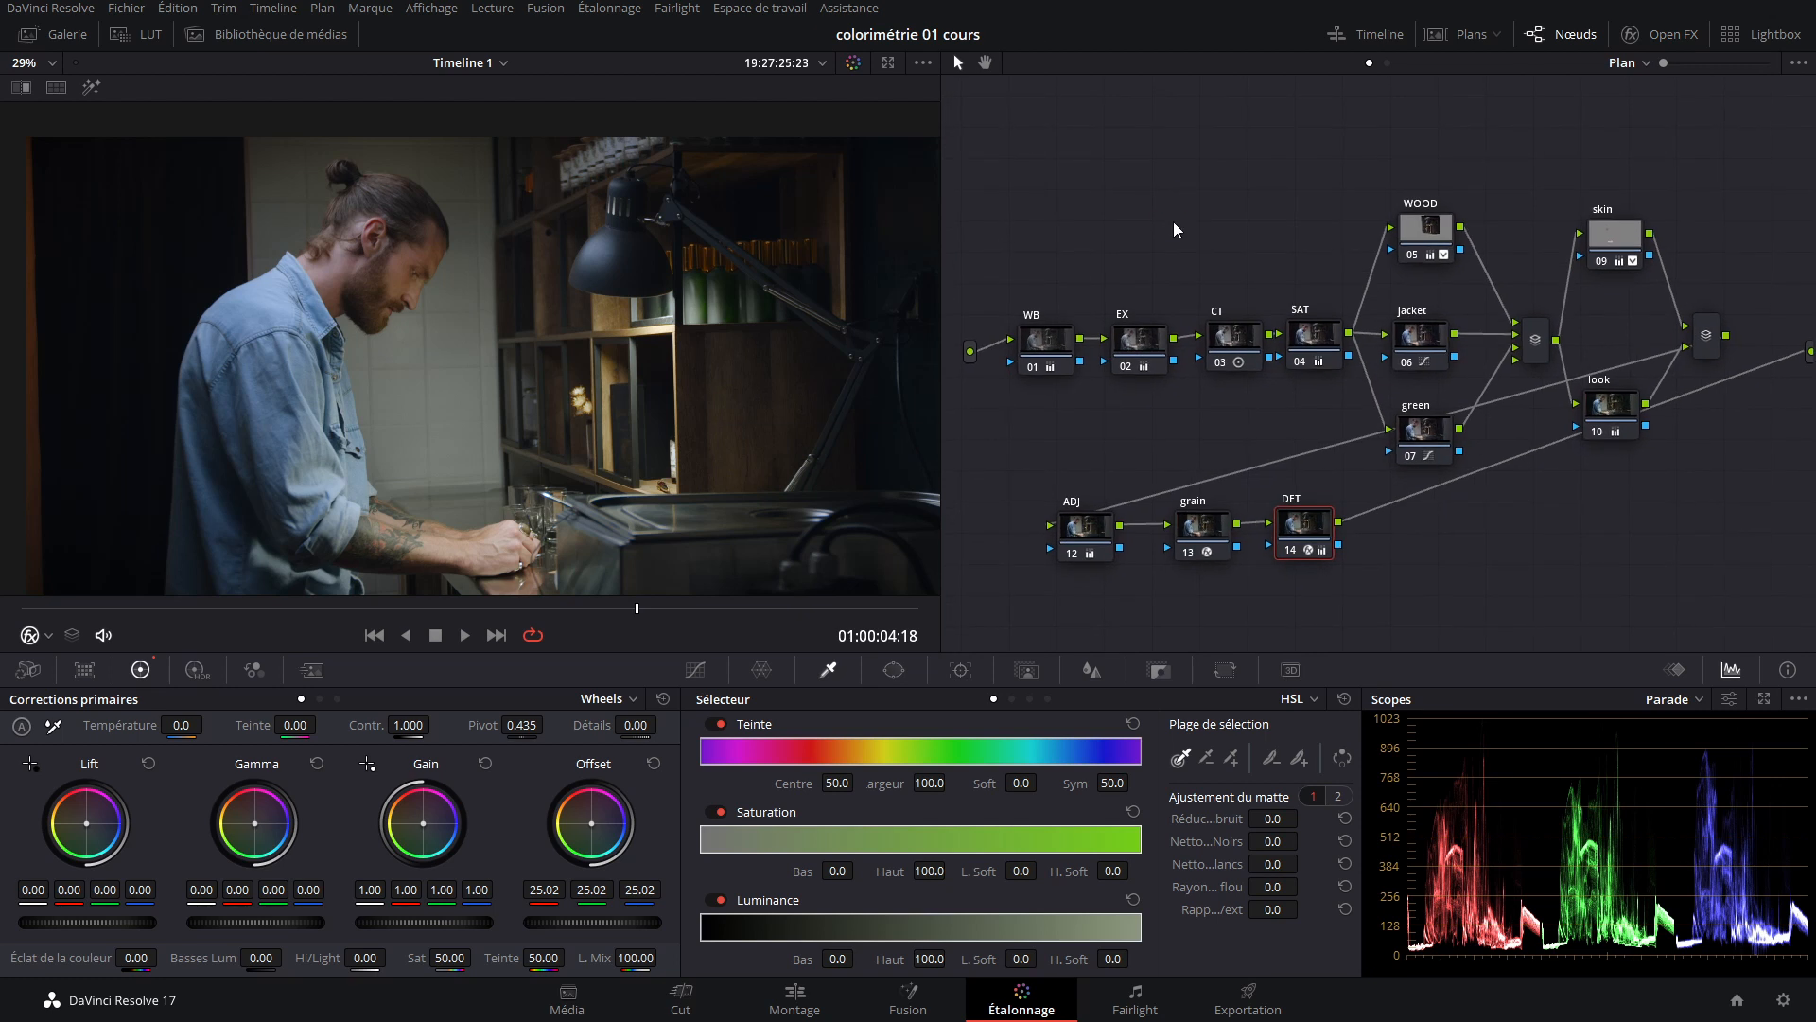